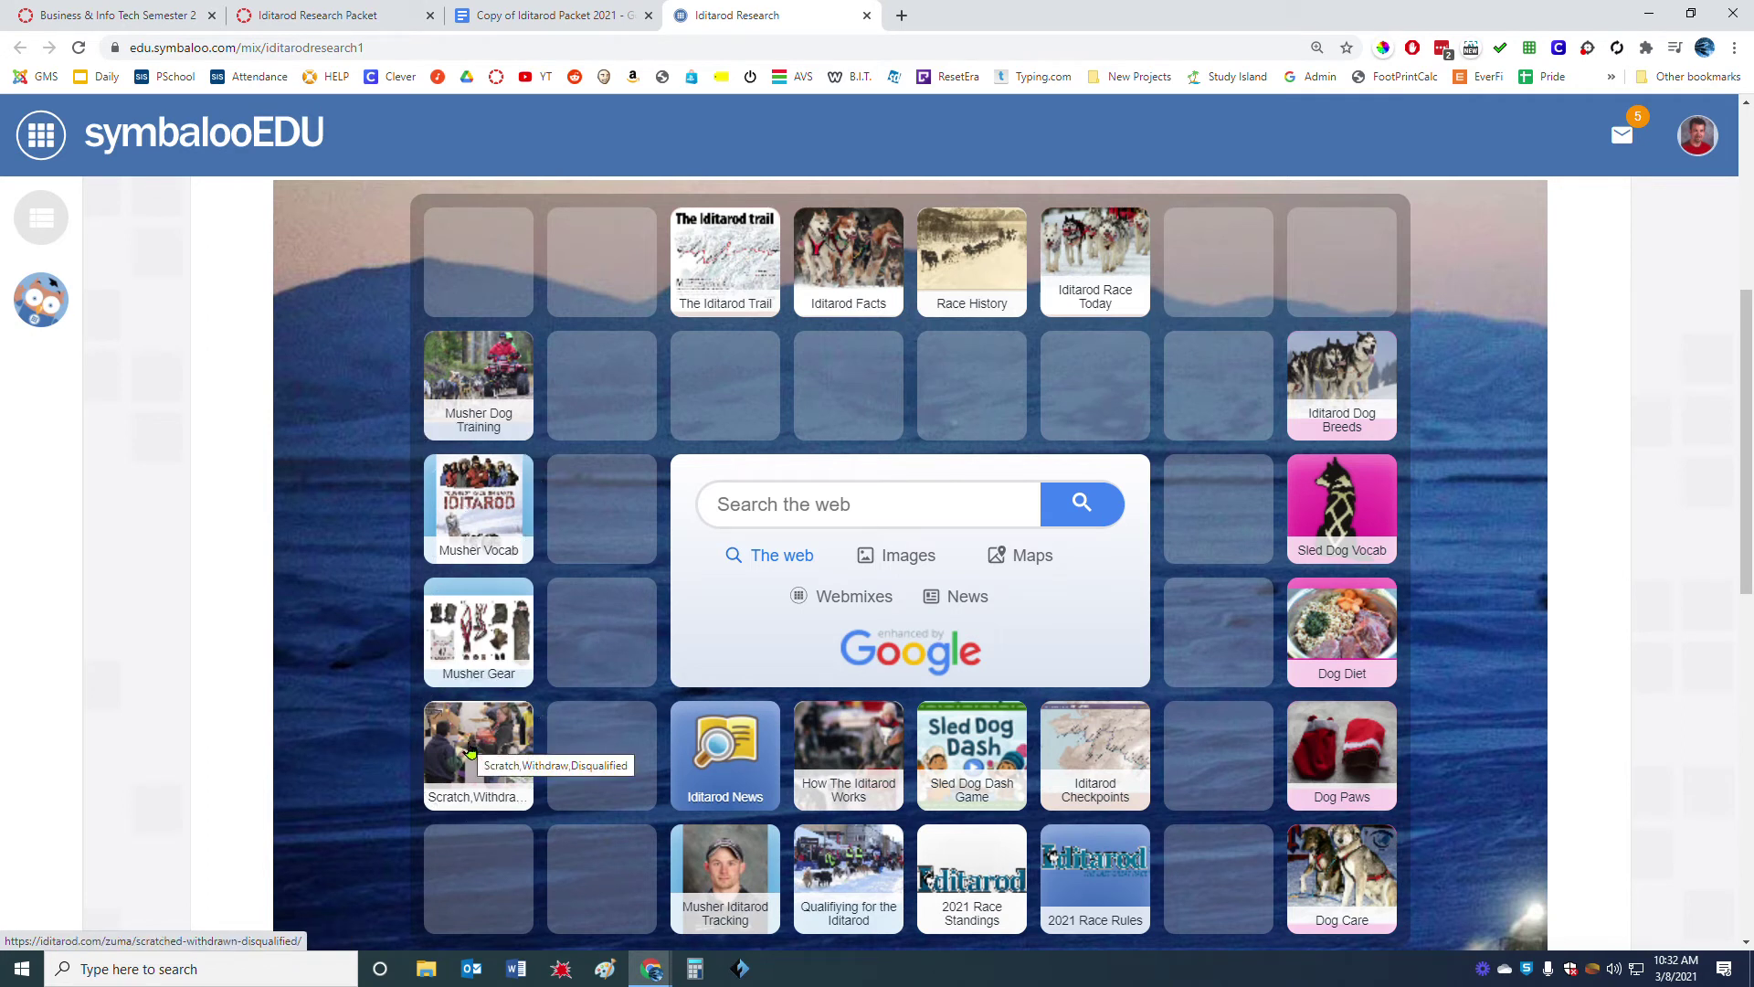
Look over the research tiles on the Iditarod webmix, including Musher Iditarod Tracking and 2021 Race Standings.
scroll(605, 646, "down", 1)
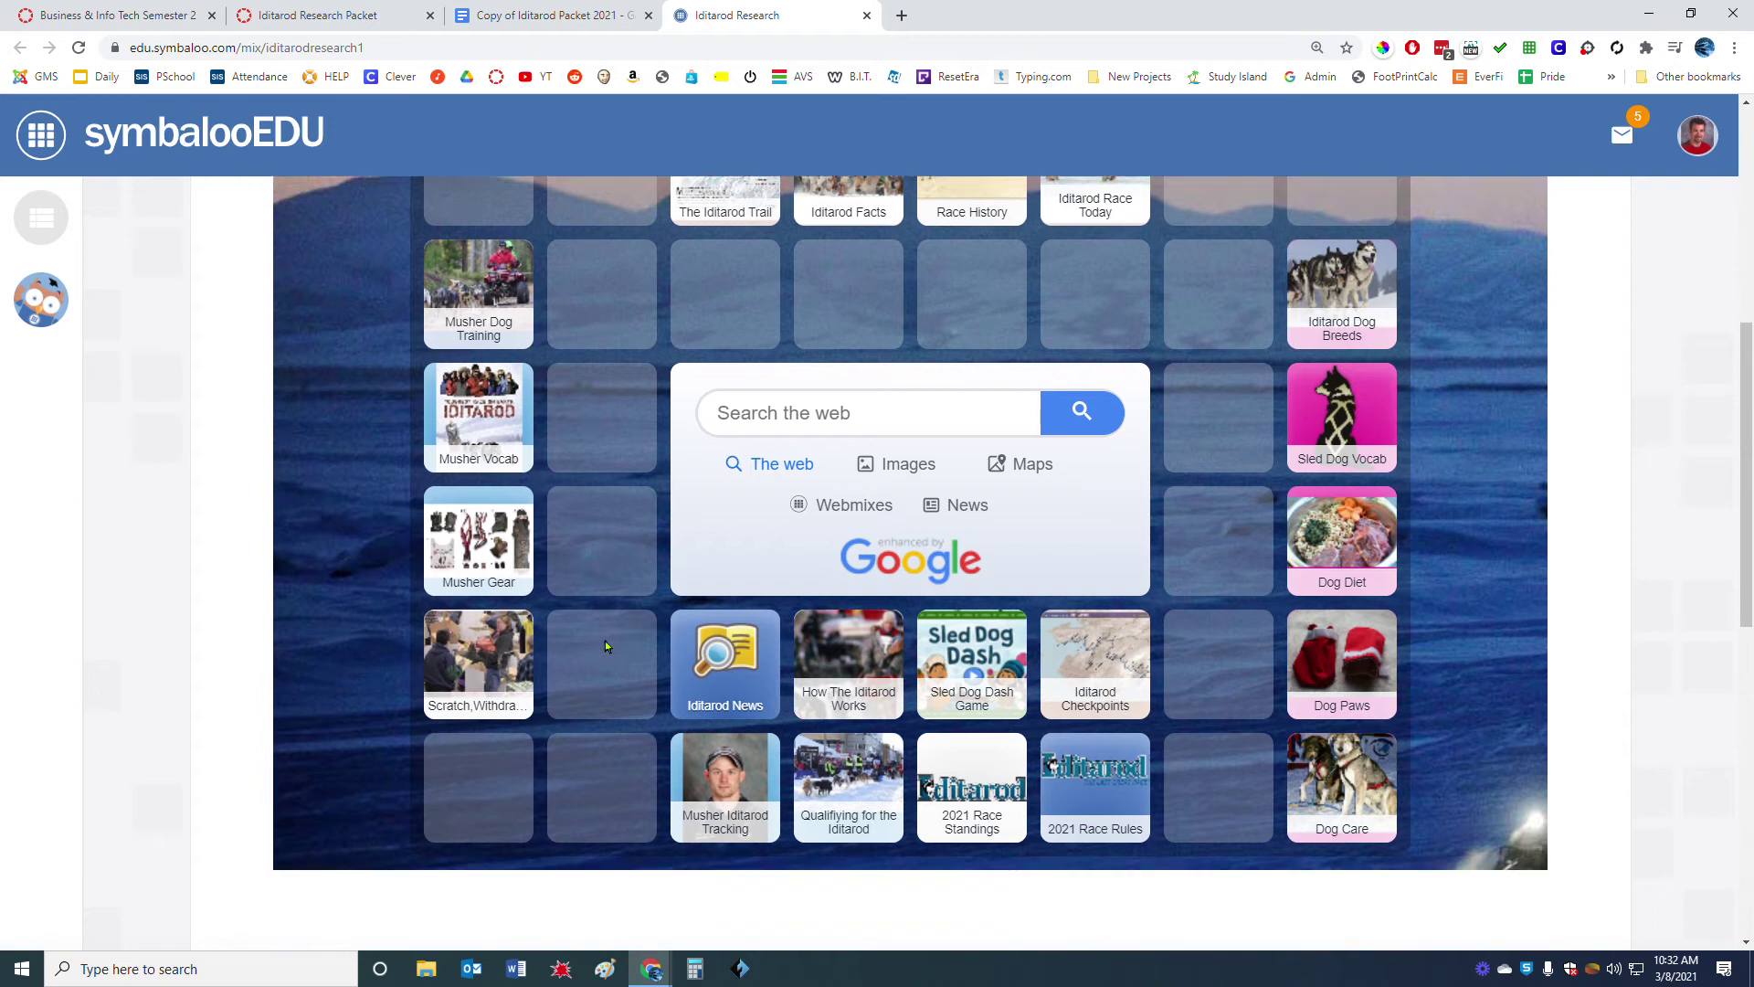
left_click(729, 792)
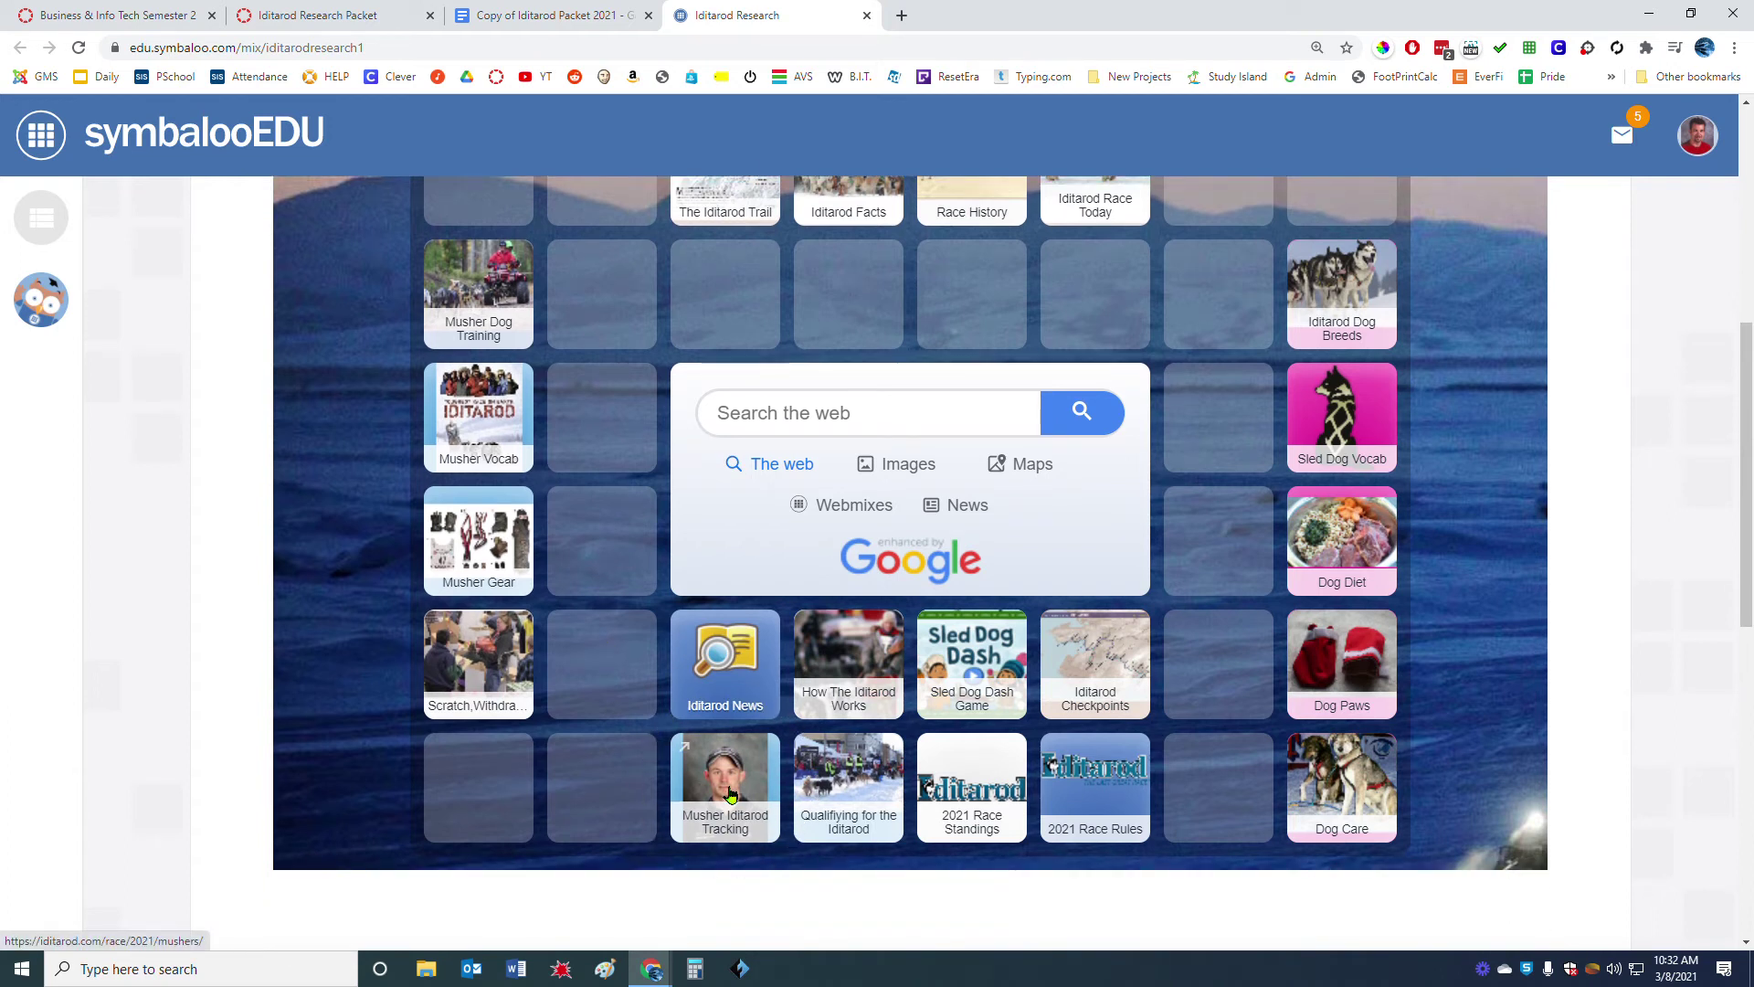
key("ctrl")
key("ctrl")
key("ctrl")
key("ctrl")
key("ctrl")
key("ctrl")
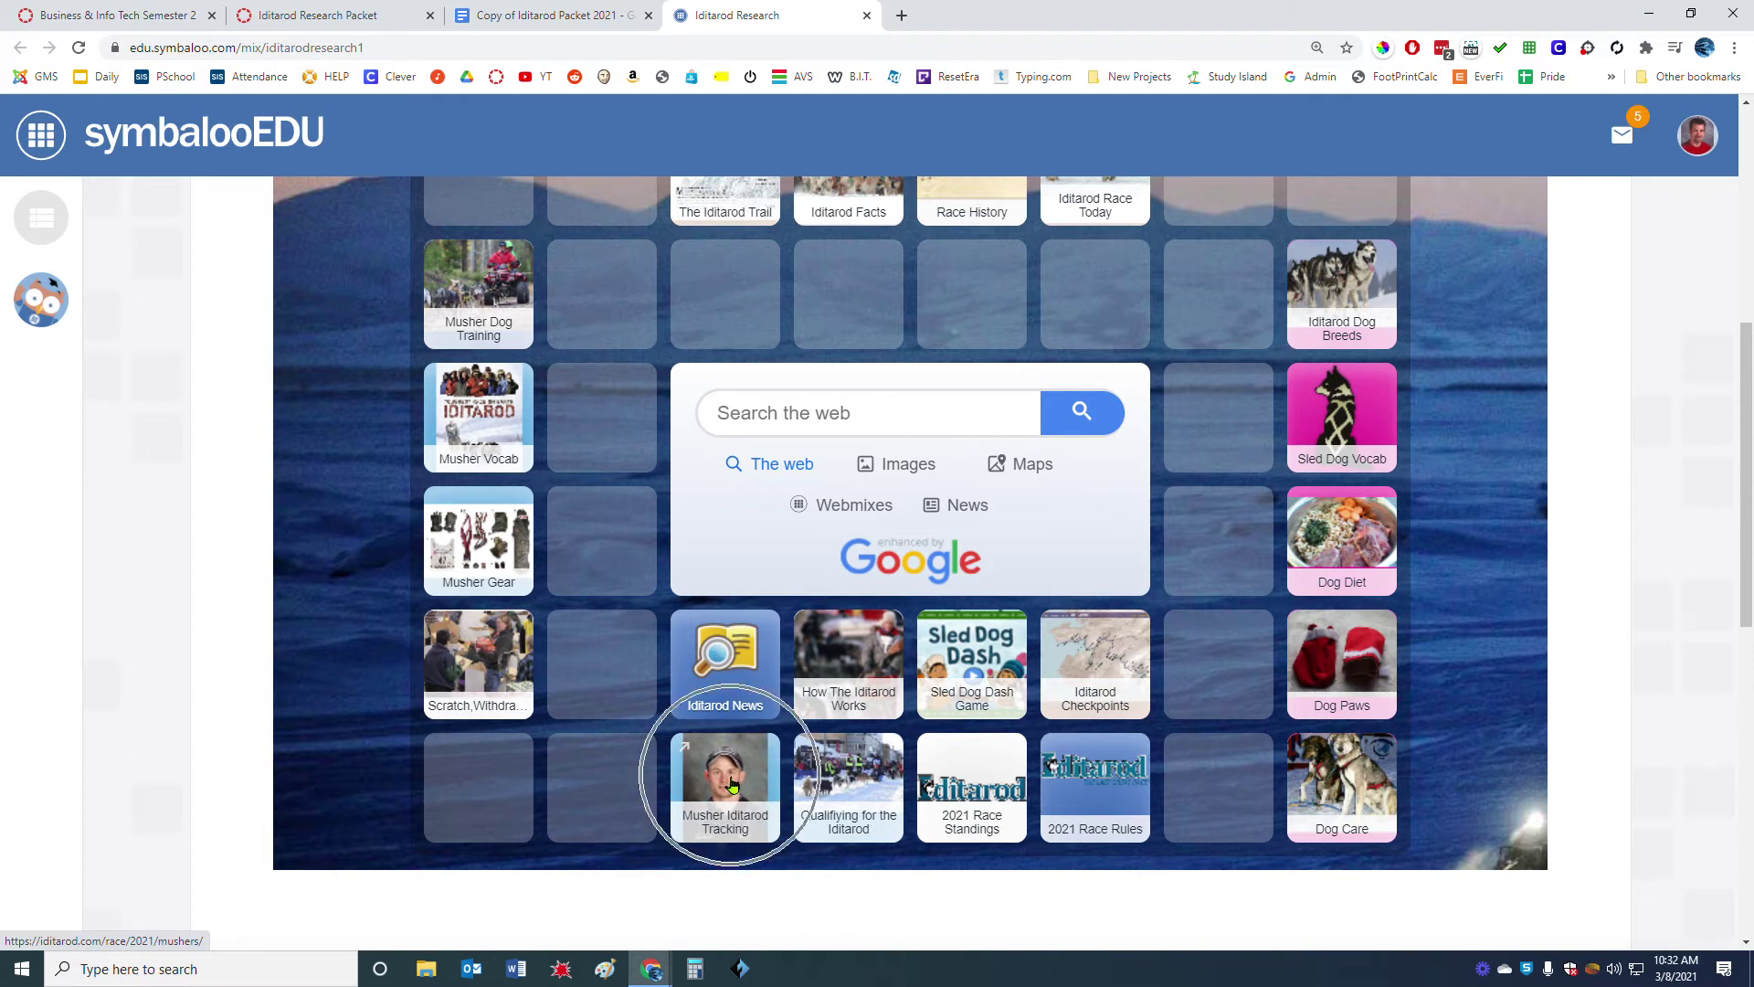
key("ctrl")
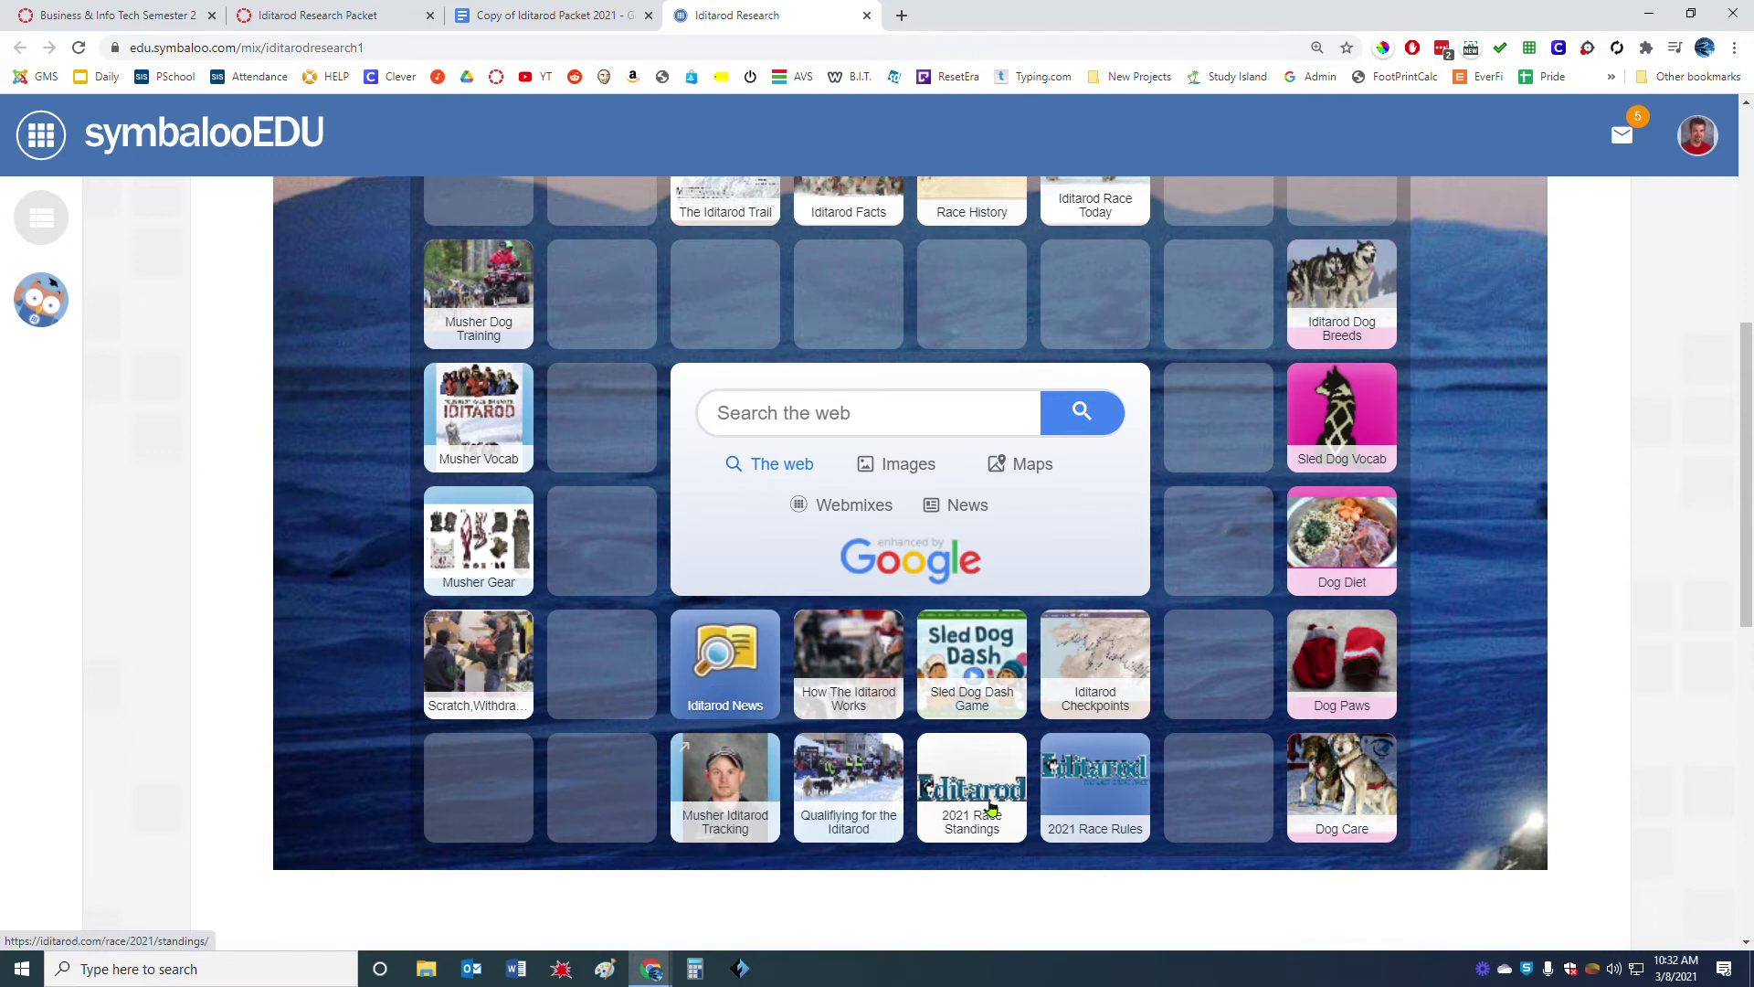
key("ctrl")
key("ctrl")
key("ctrl")
key("ctrl")
key("ctrl")
scroll(987, 768, "up", 2)
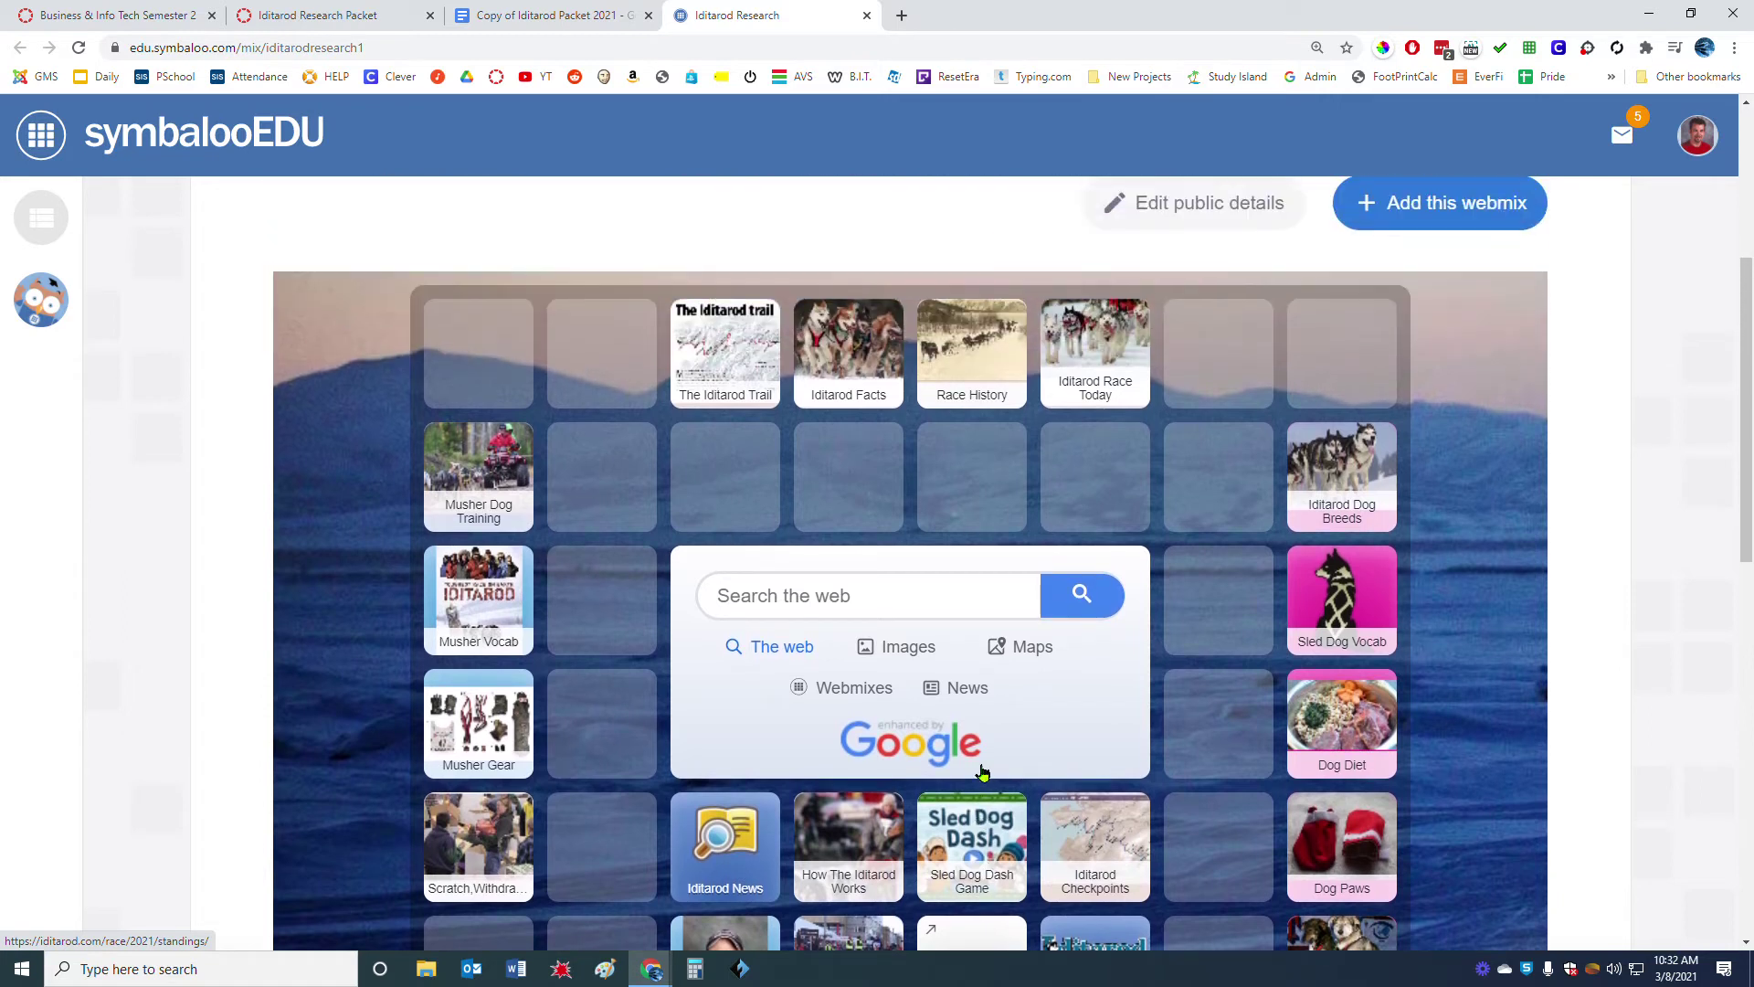
Find the packet question on the original trail's use and highlight the matching paragraph on the webmix's The Iditarod Trail page.
left_click(598, 14)
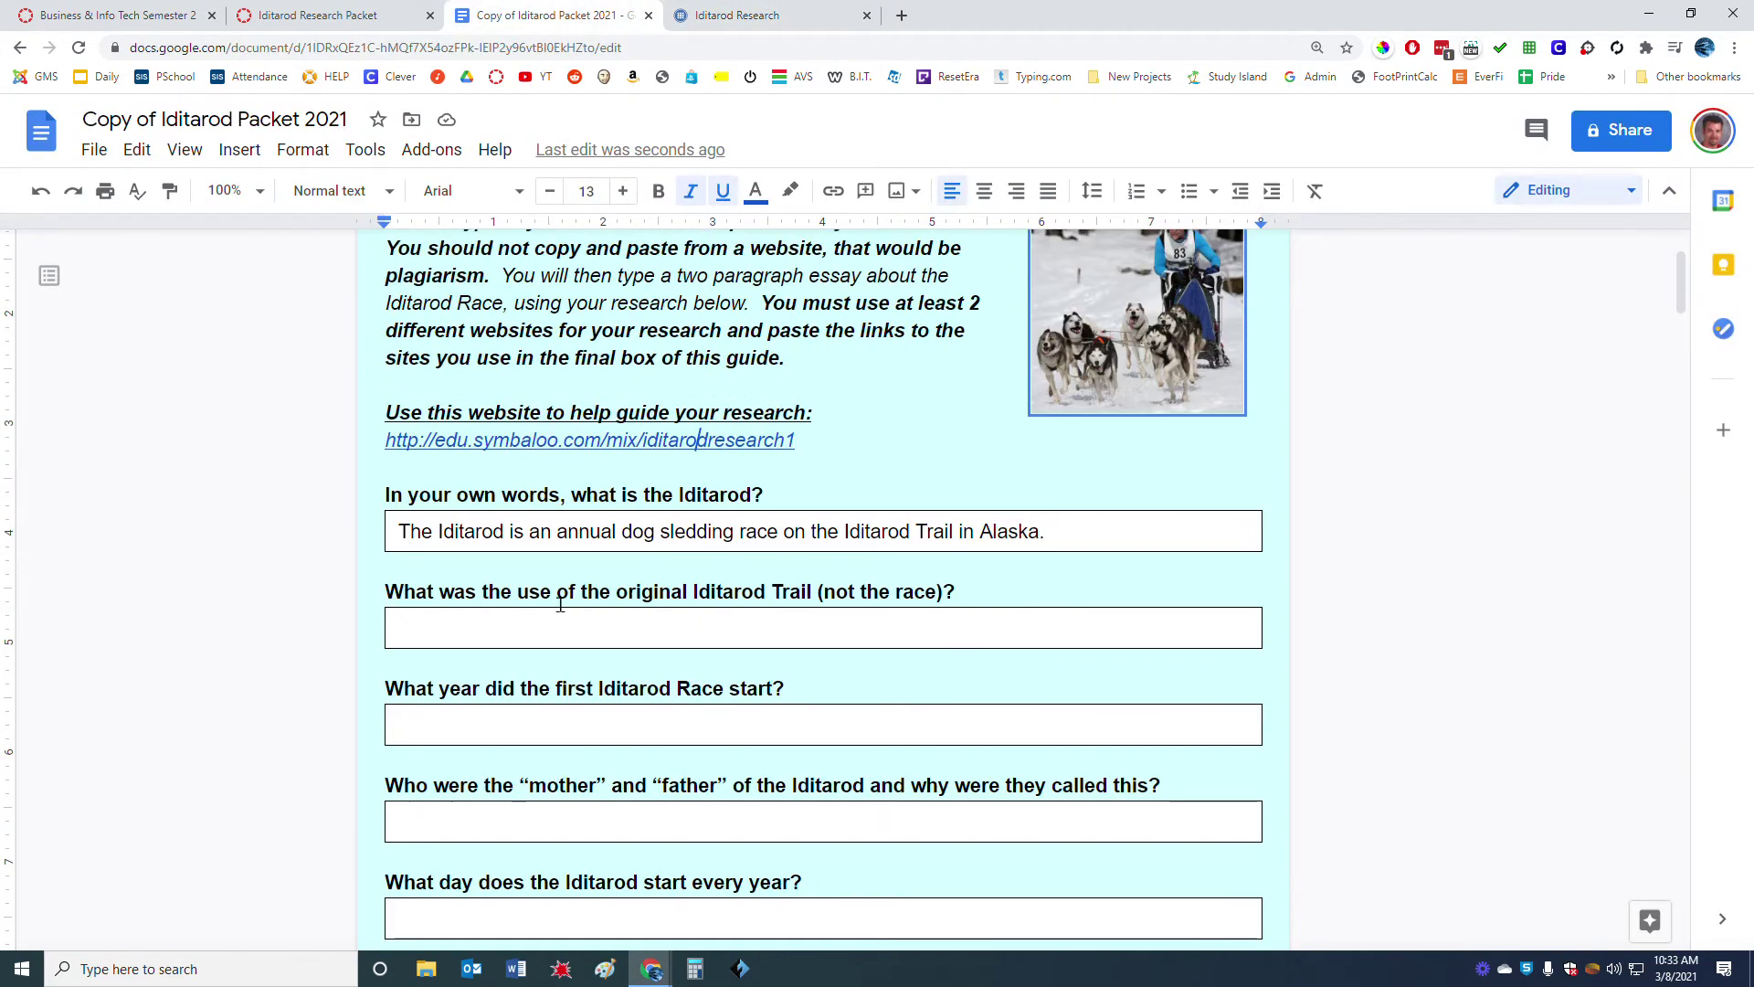
left_click_drag(389, 592, 986, 584)
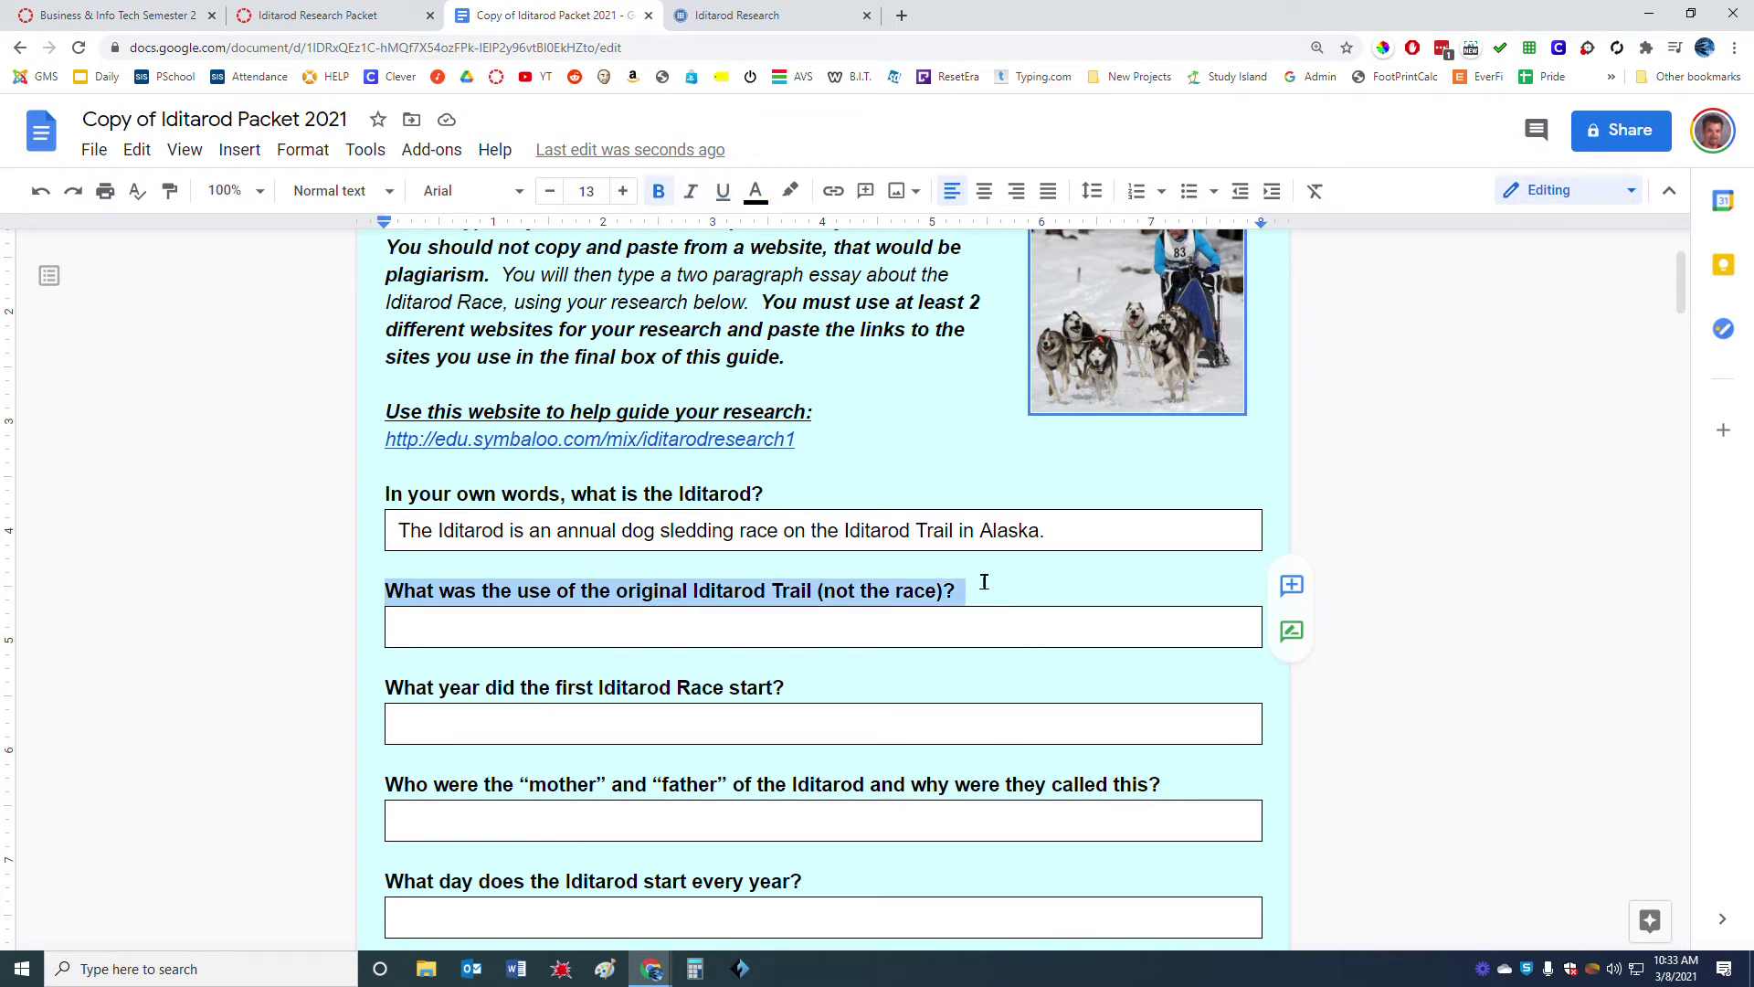
left_click(852, 621)
left_click(762, 26)
left_click(733, 363)
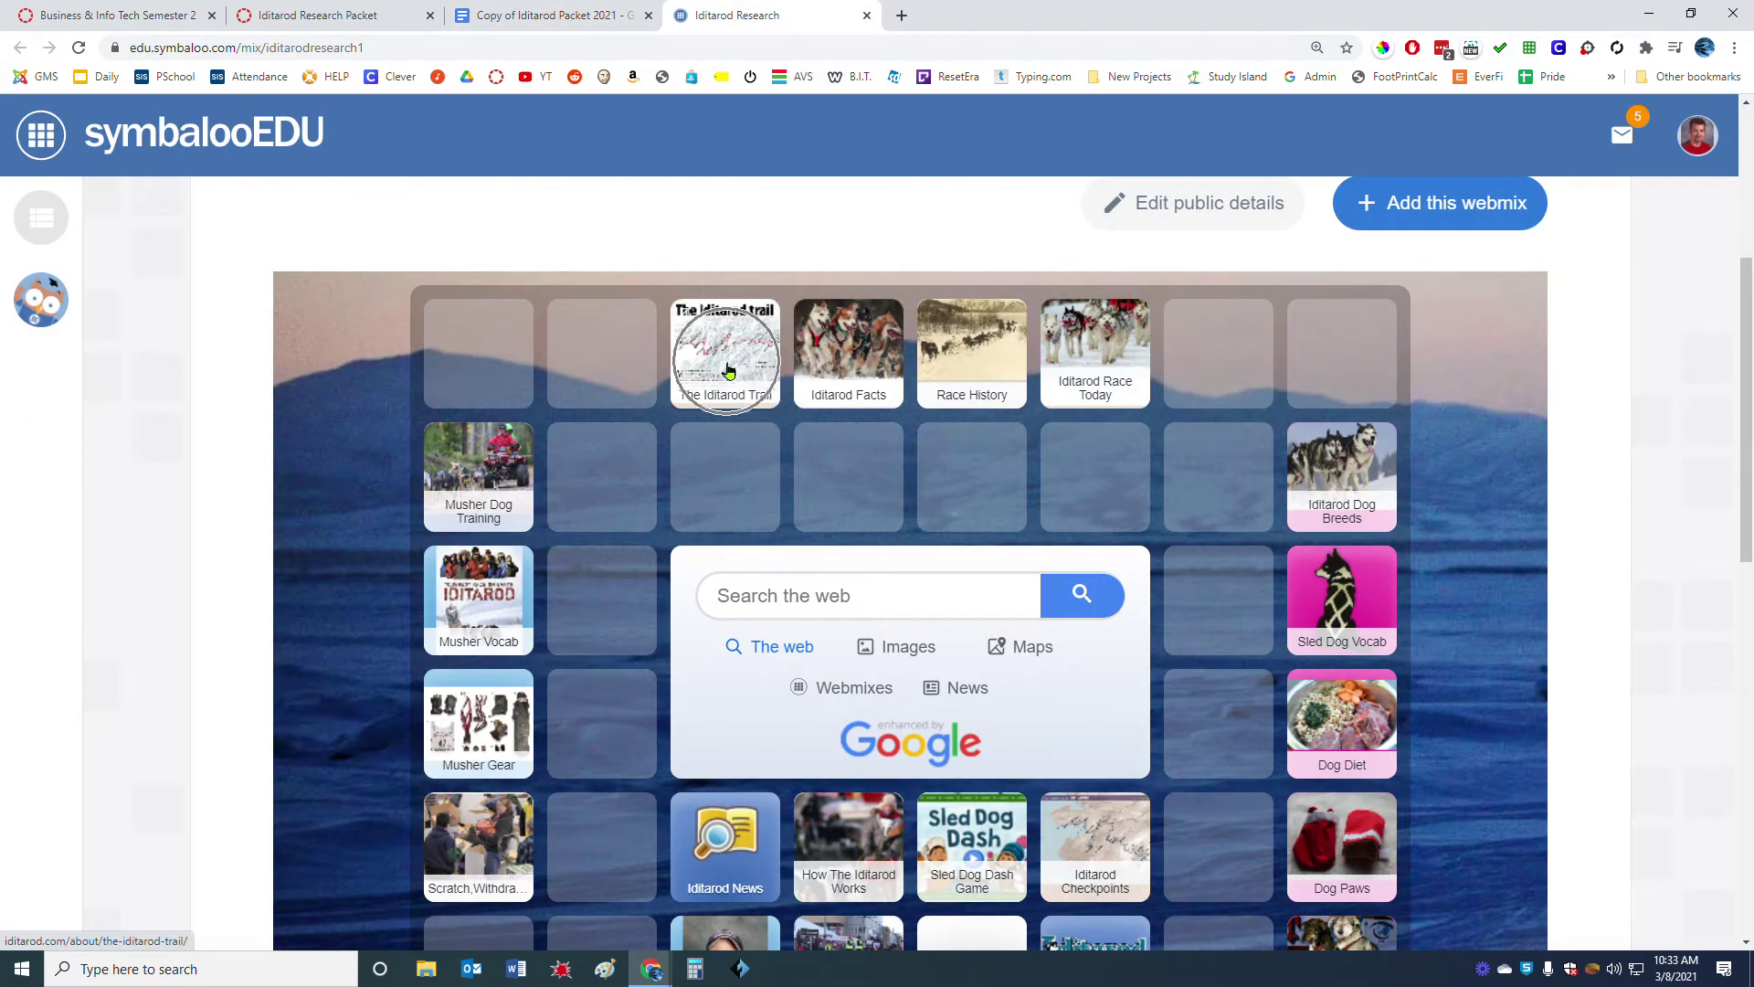
left_click(717, 353)
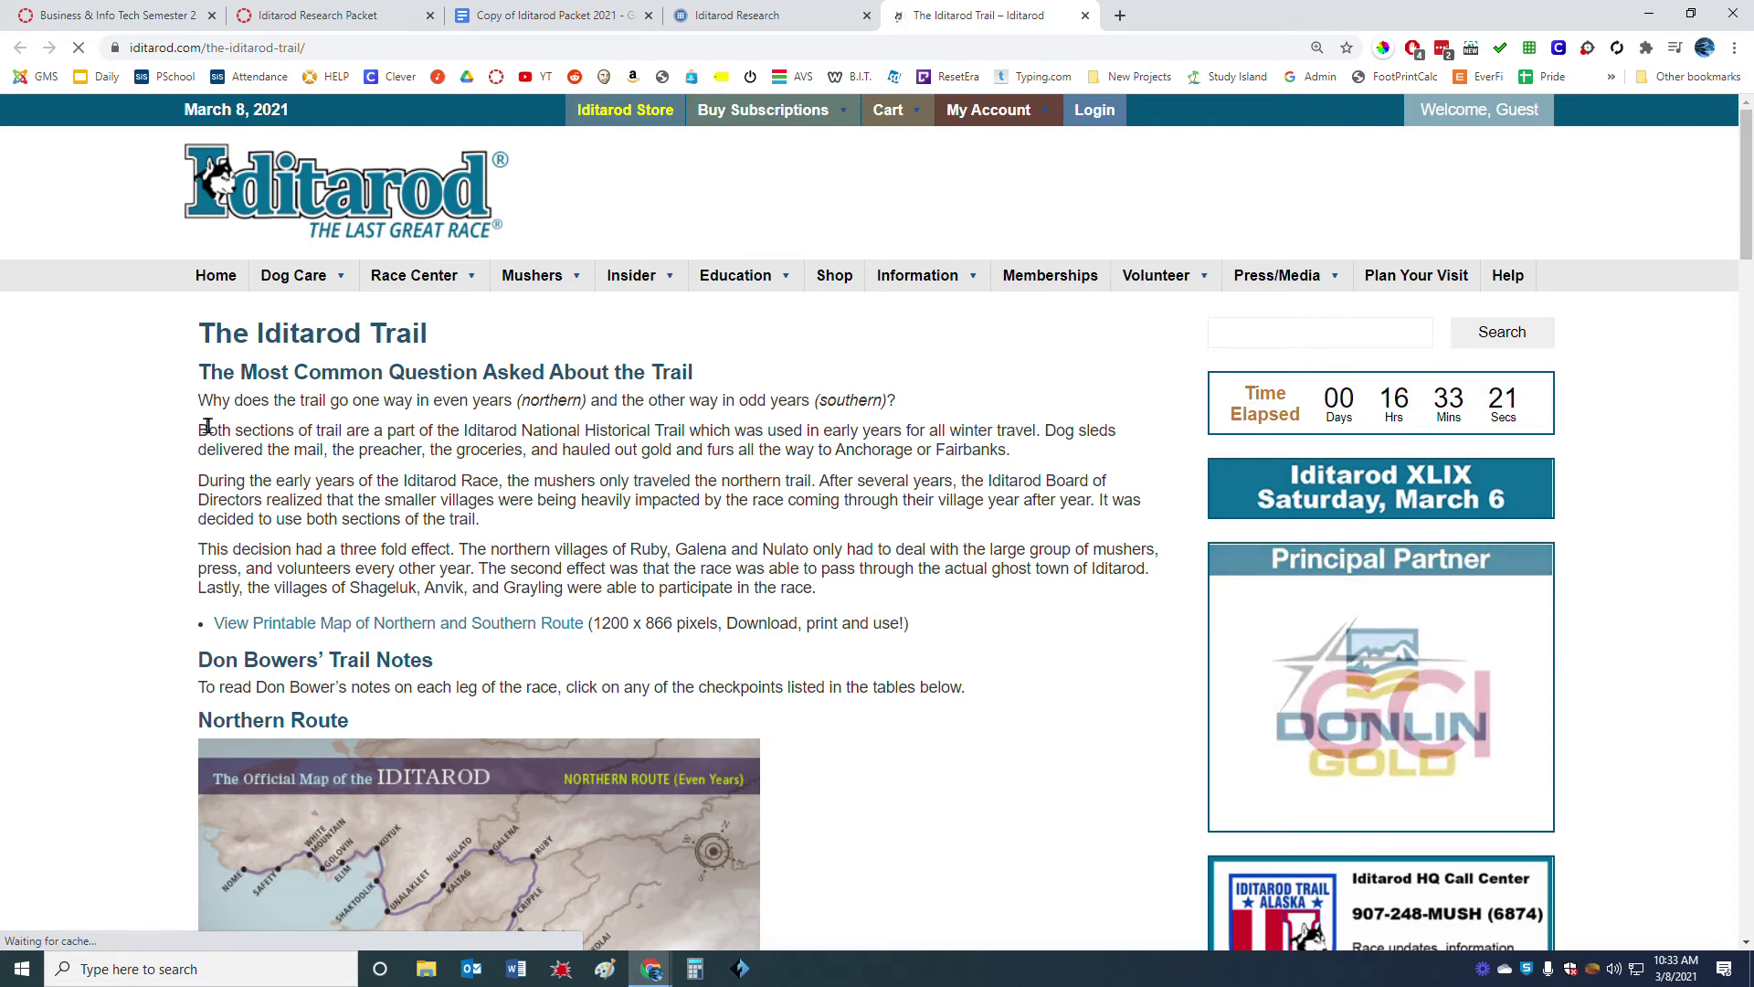
left_click_drag(285, 428, 1025, 466)
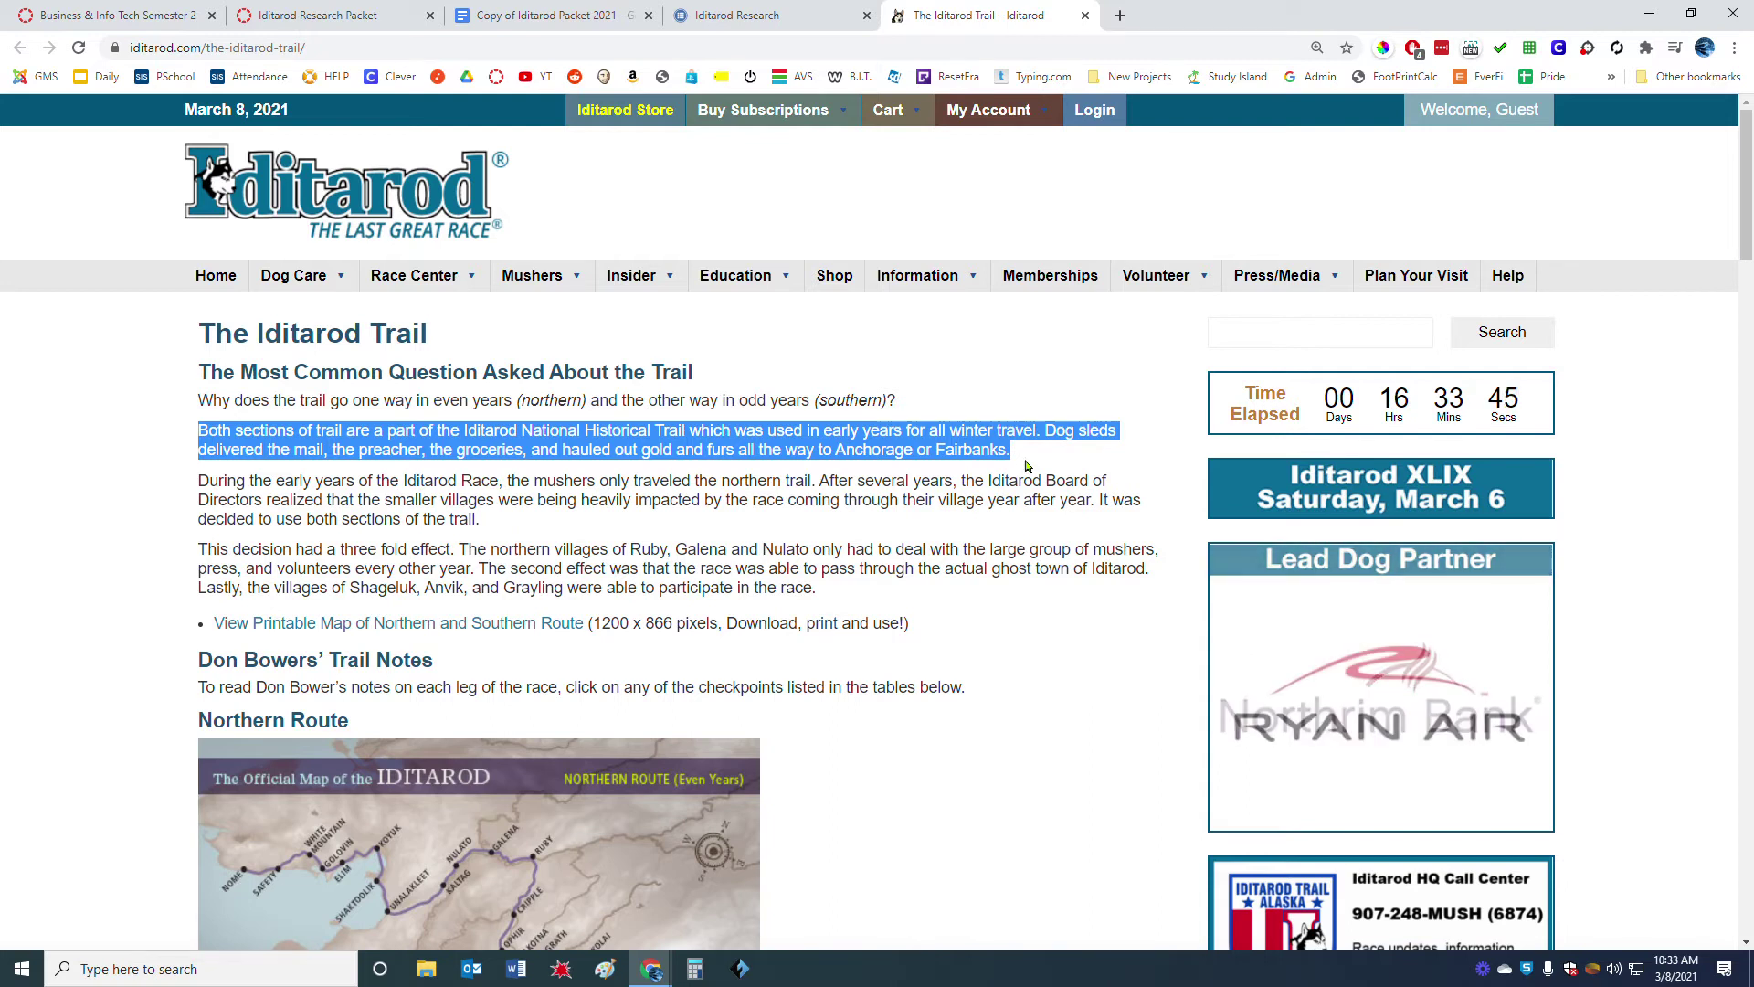
Answer the original trail question in the packet with "The original Iditarod Trail was a travel, supply and delivery trail in Alaska.".
left_click(554, 16)
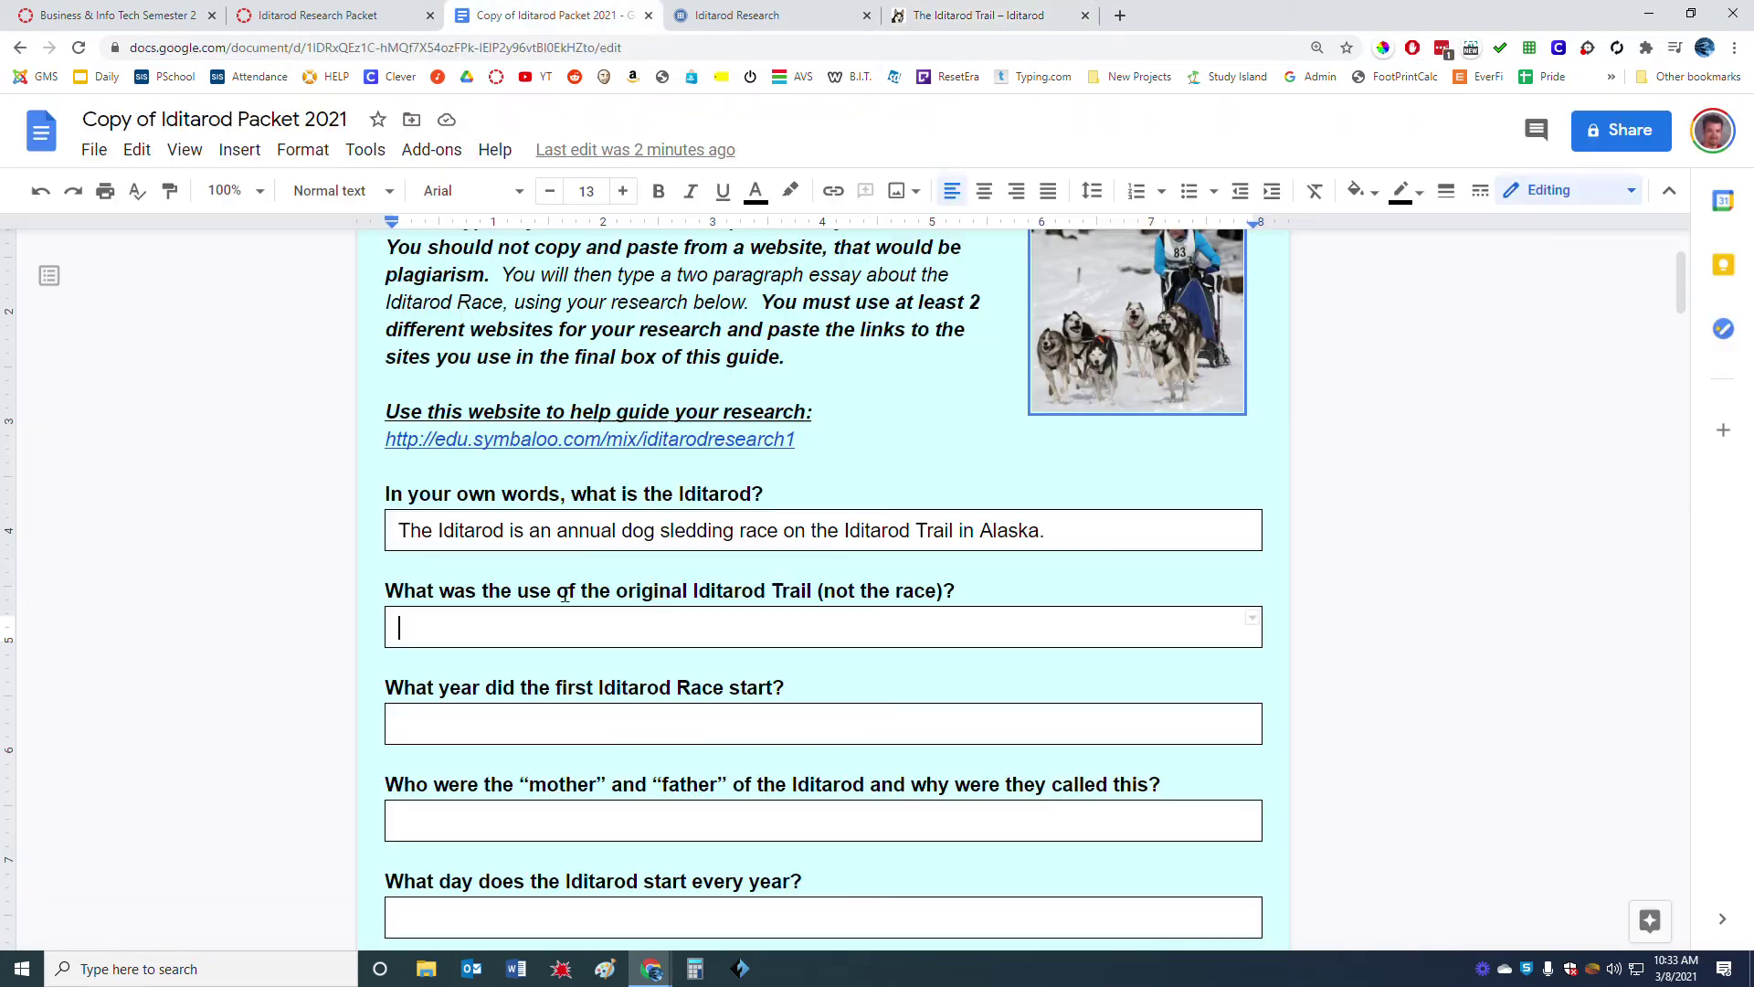
left_click(506, 623)
type("The ori")
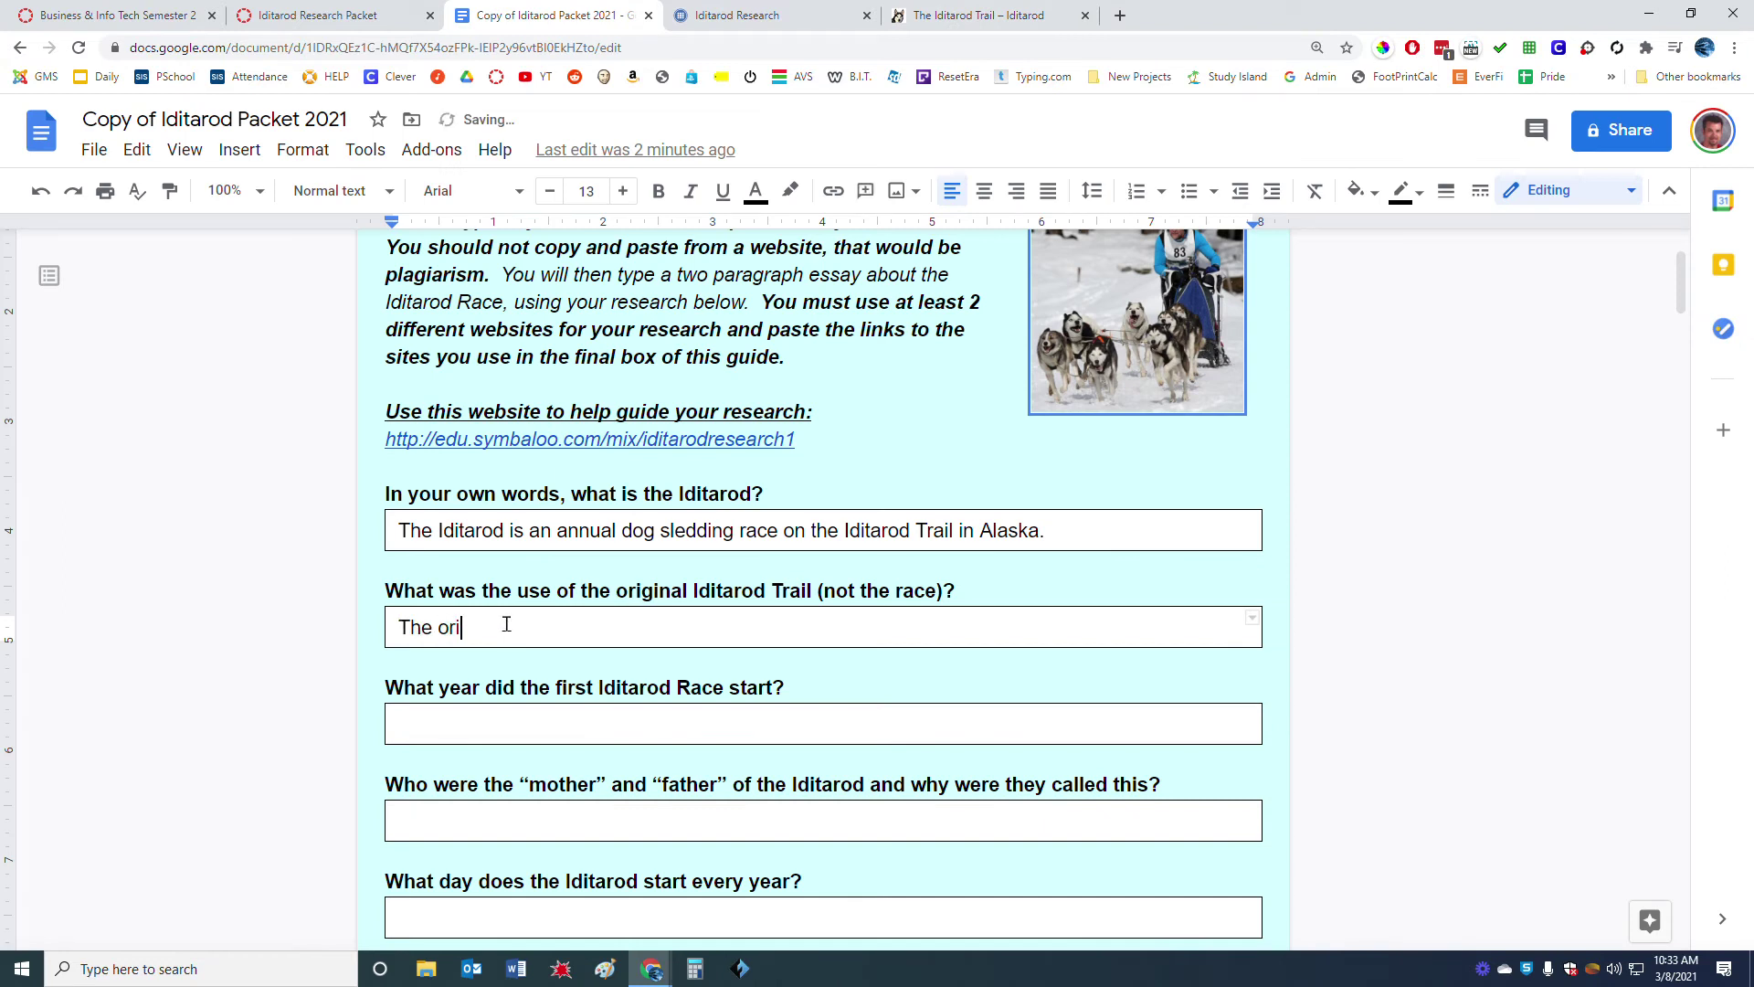
type("ginal Iditarod Trail was a")
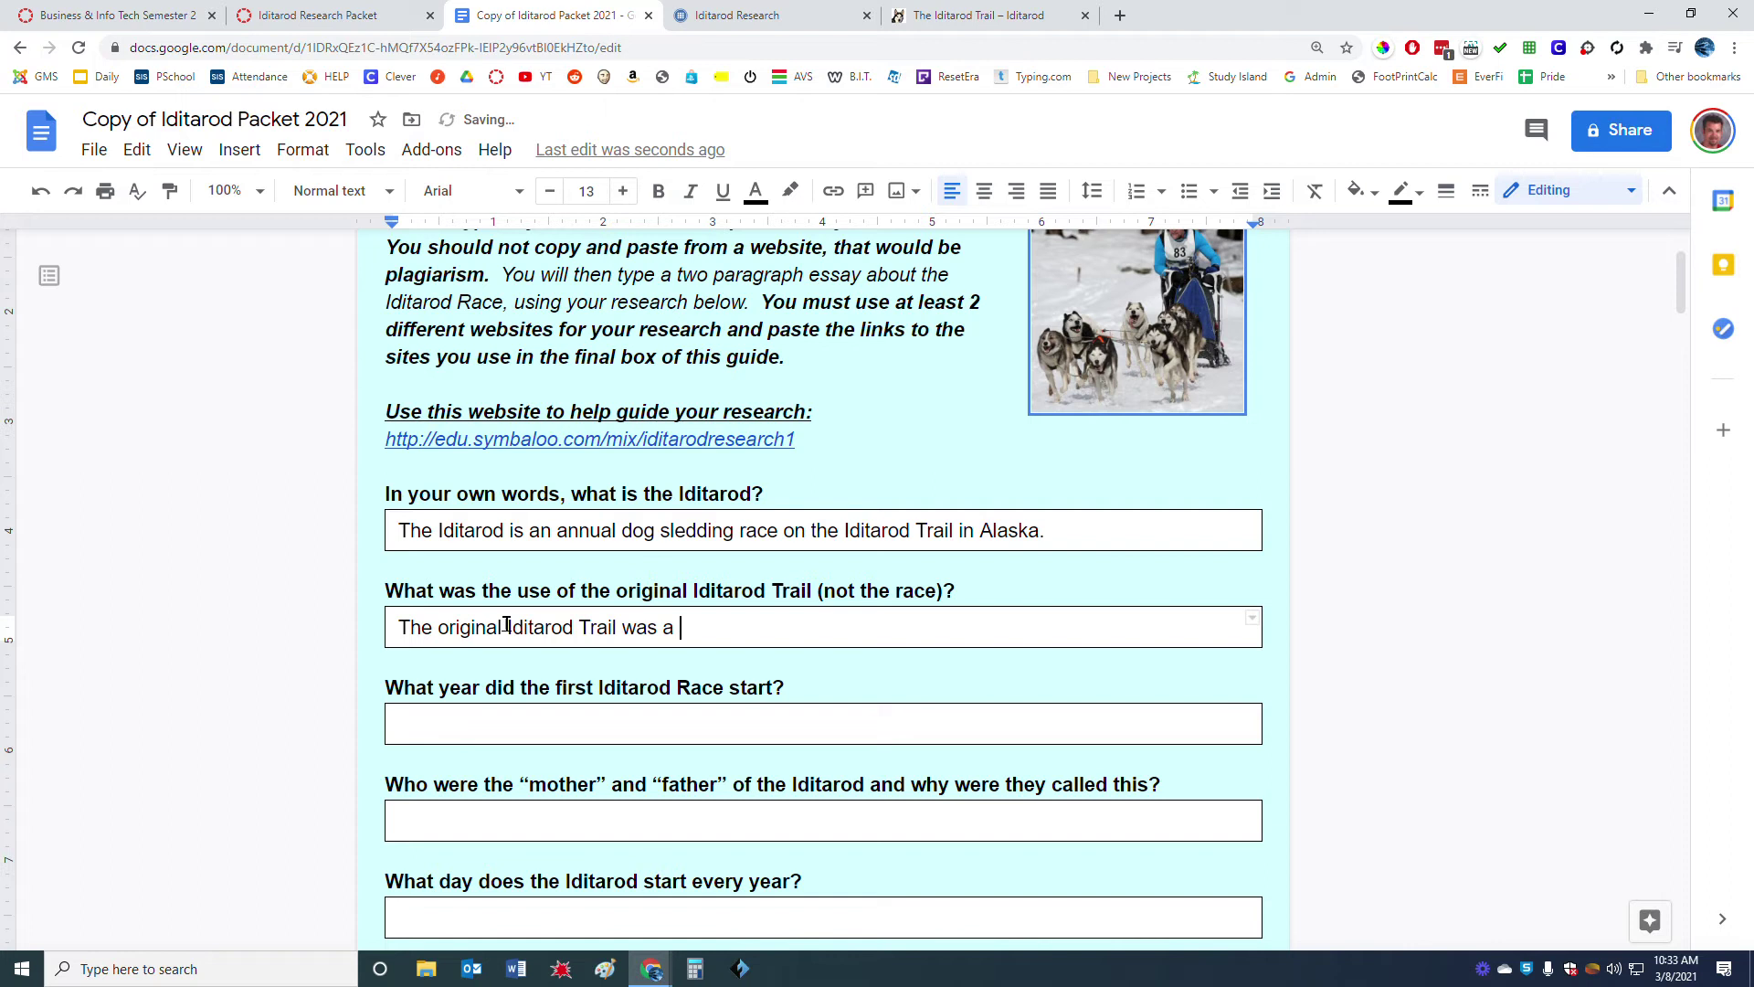
type(" travel, supply and de")
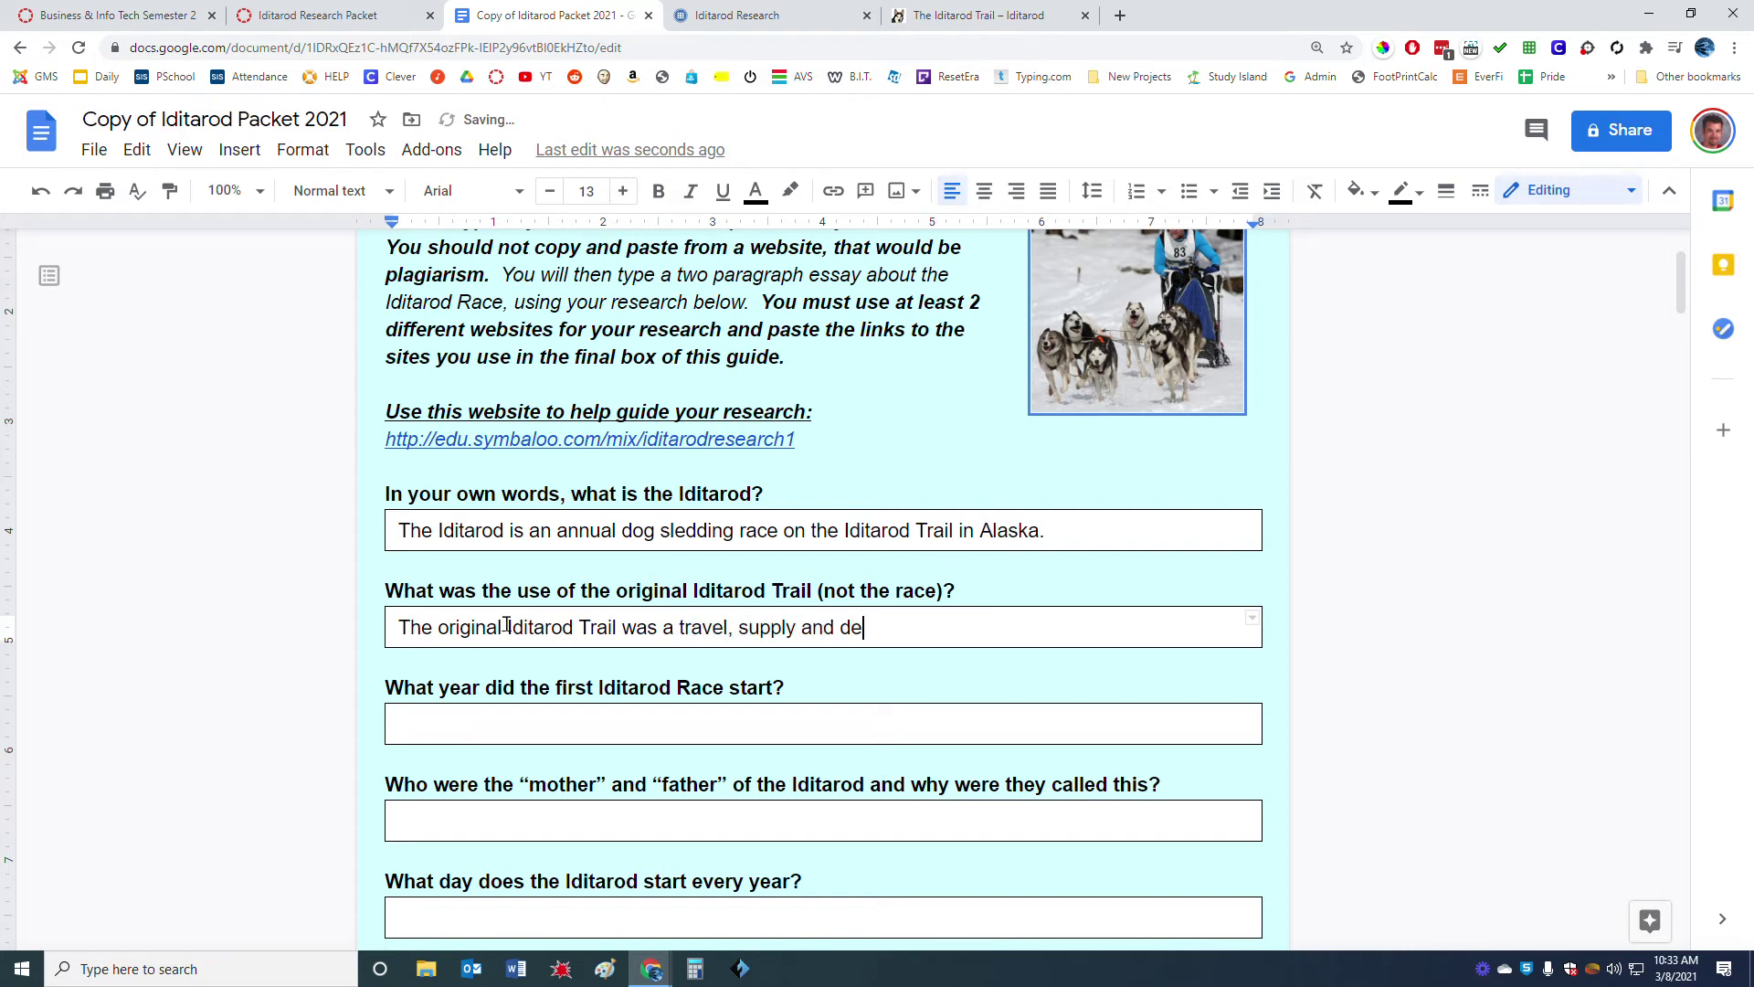
type("livery trail in Alaska.")
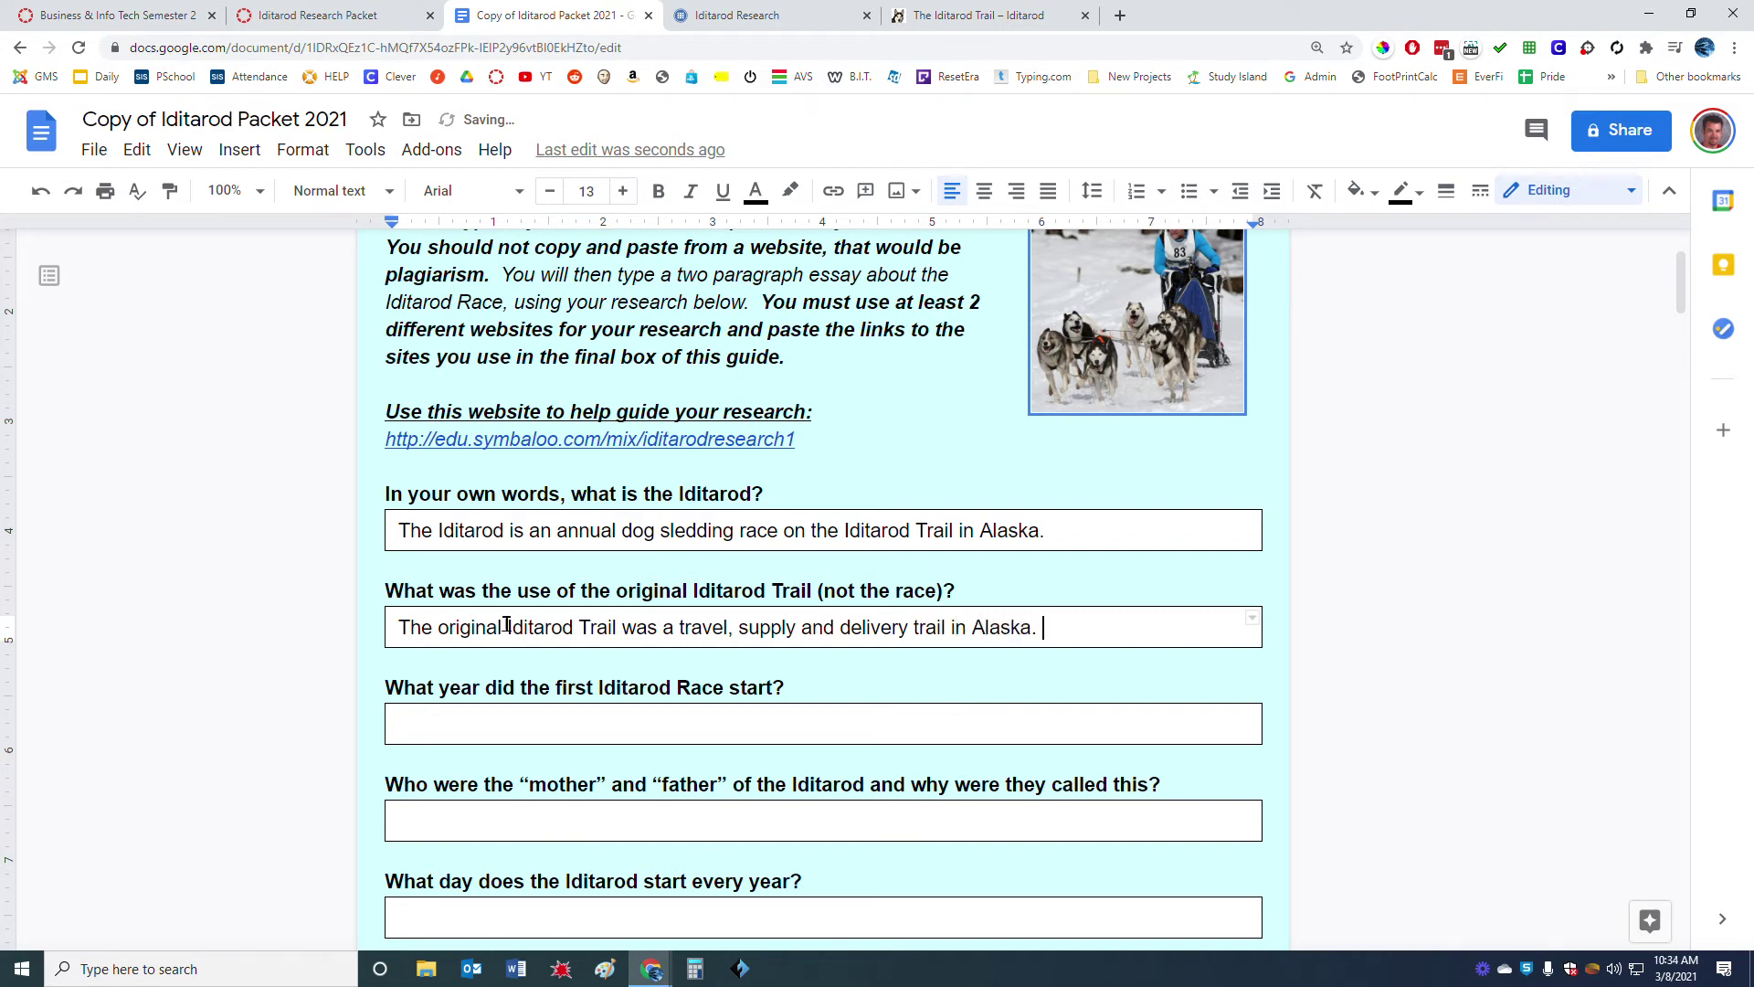
Highlight the packet question on the first race's year and the matching sentence on the webmix's Iditarod Facts page.
scroll(506, 624, "down", 1)
left_click_drag(391, 603, 786, 598)
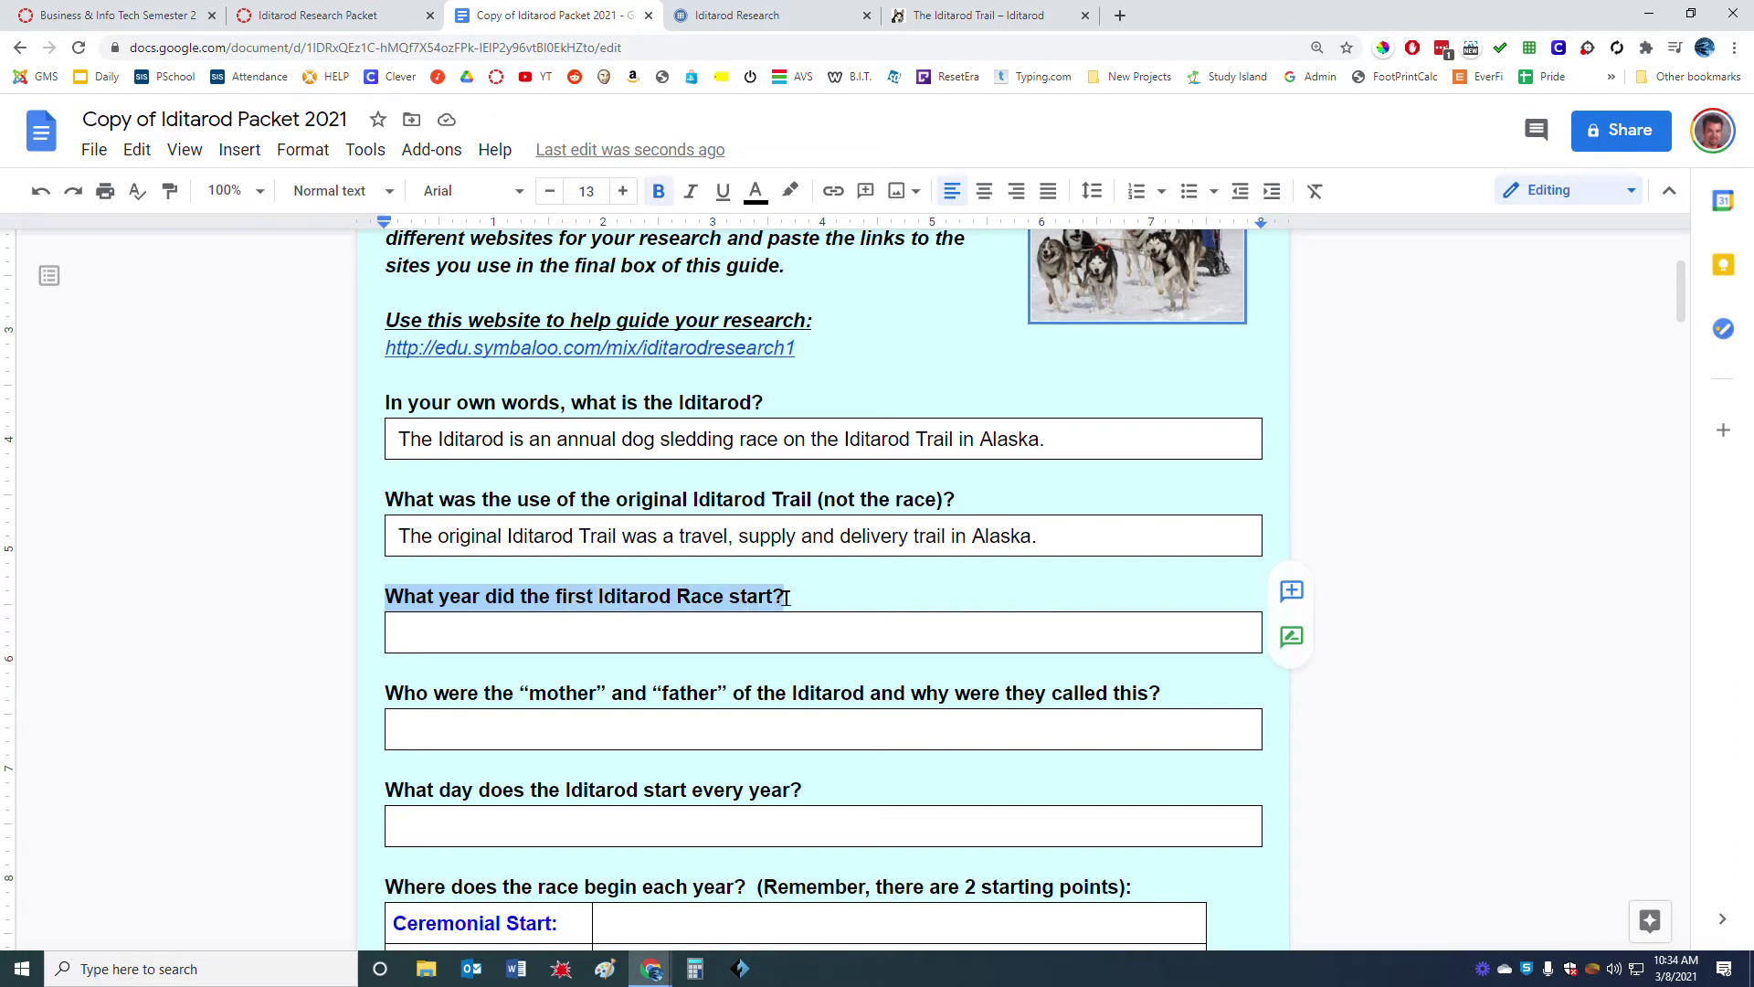
left_click(778, 14)
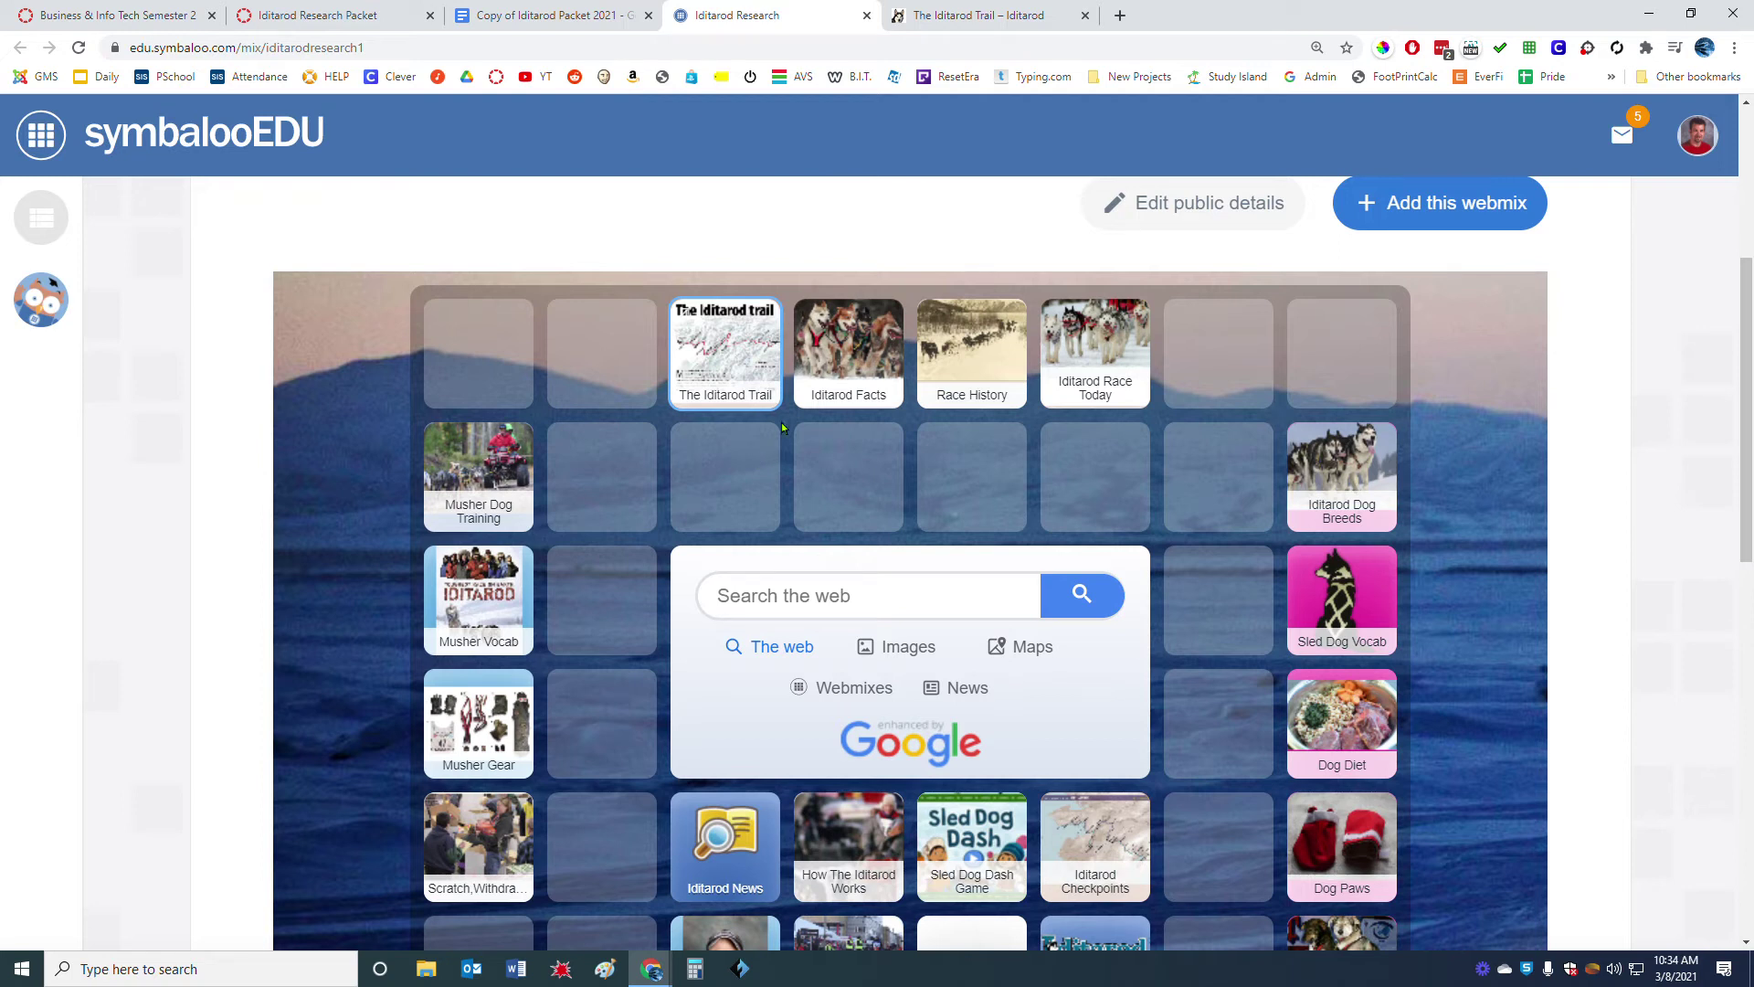
left_click(849, 340)
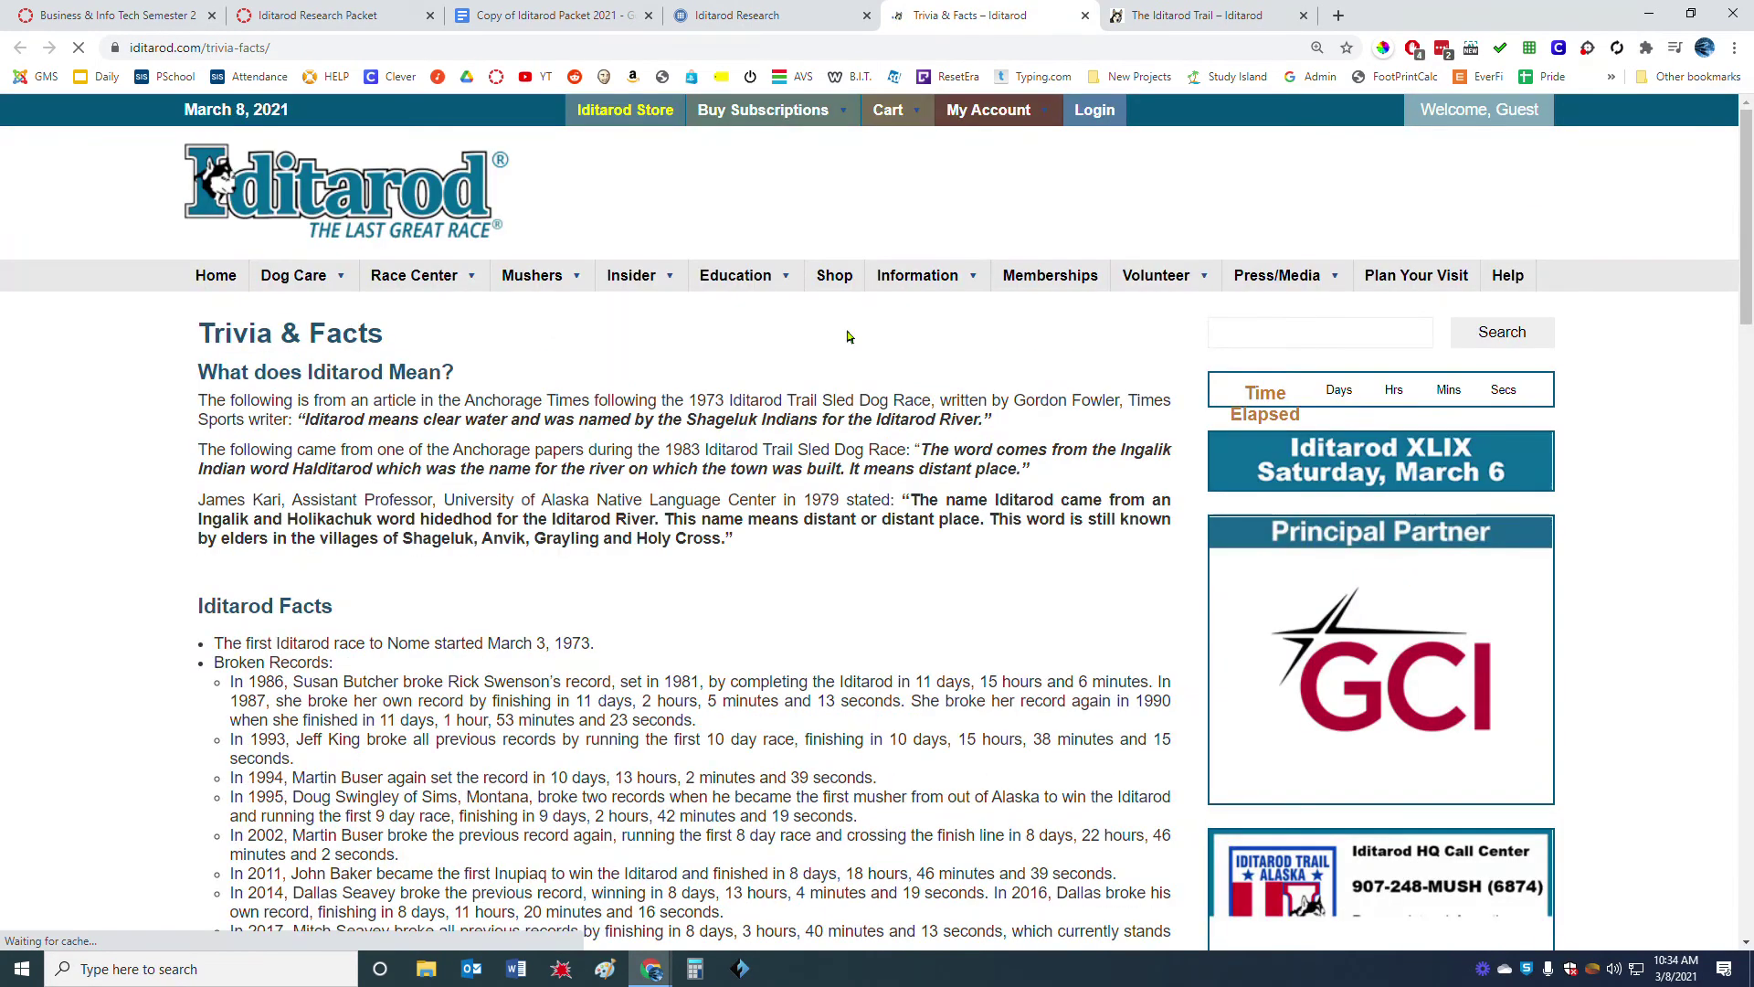
scroll(639, 457, "down", 1)
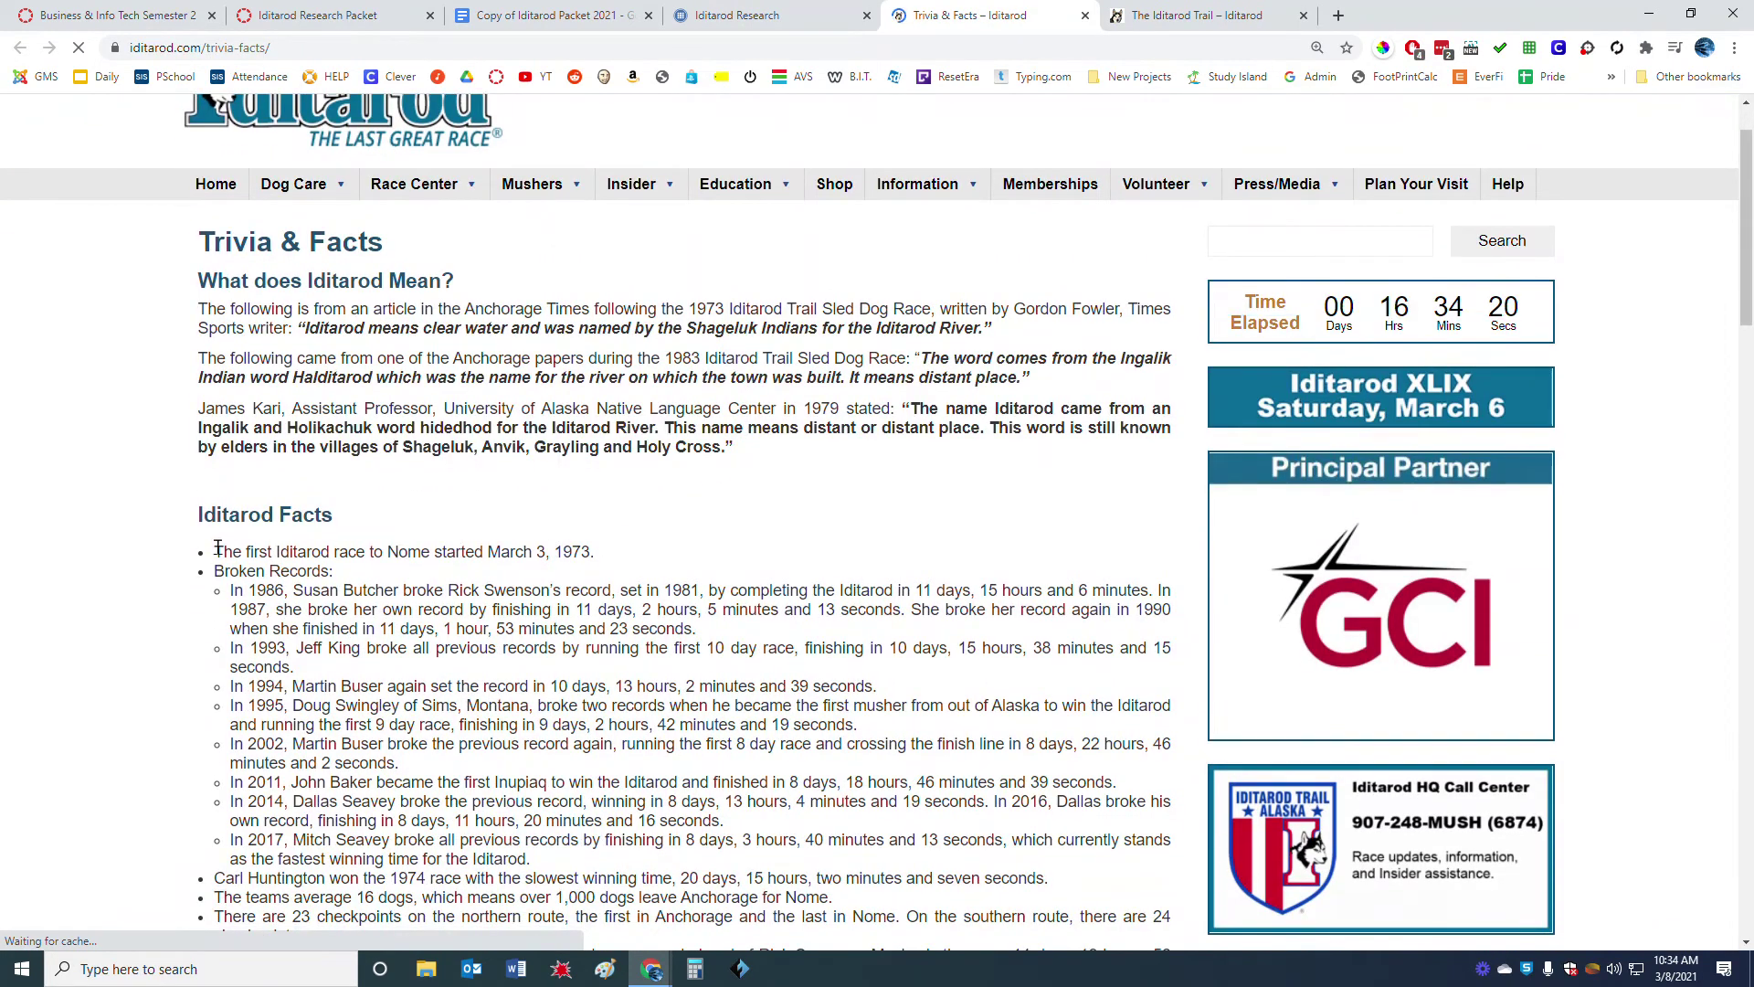
left_click_drag(218, 546, 603, 560)
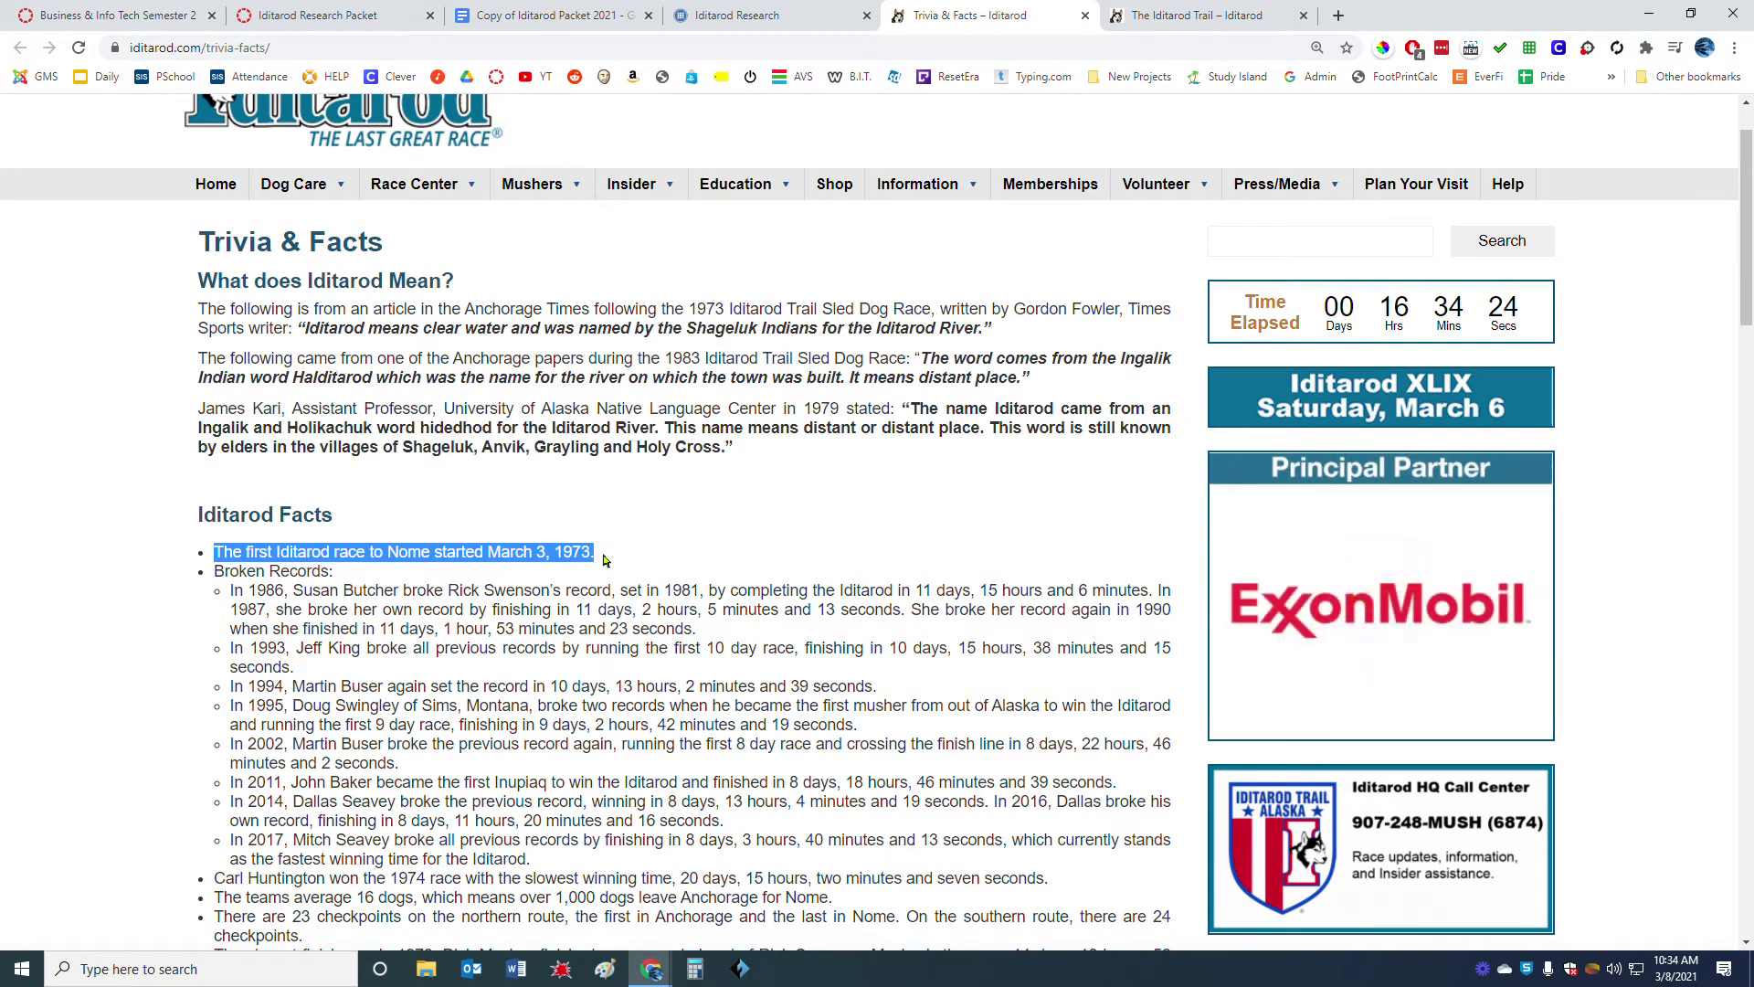
Enter 1973 in the packet as the year the first Iditarod Race started.
left_click(585, 25)
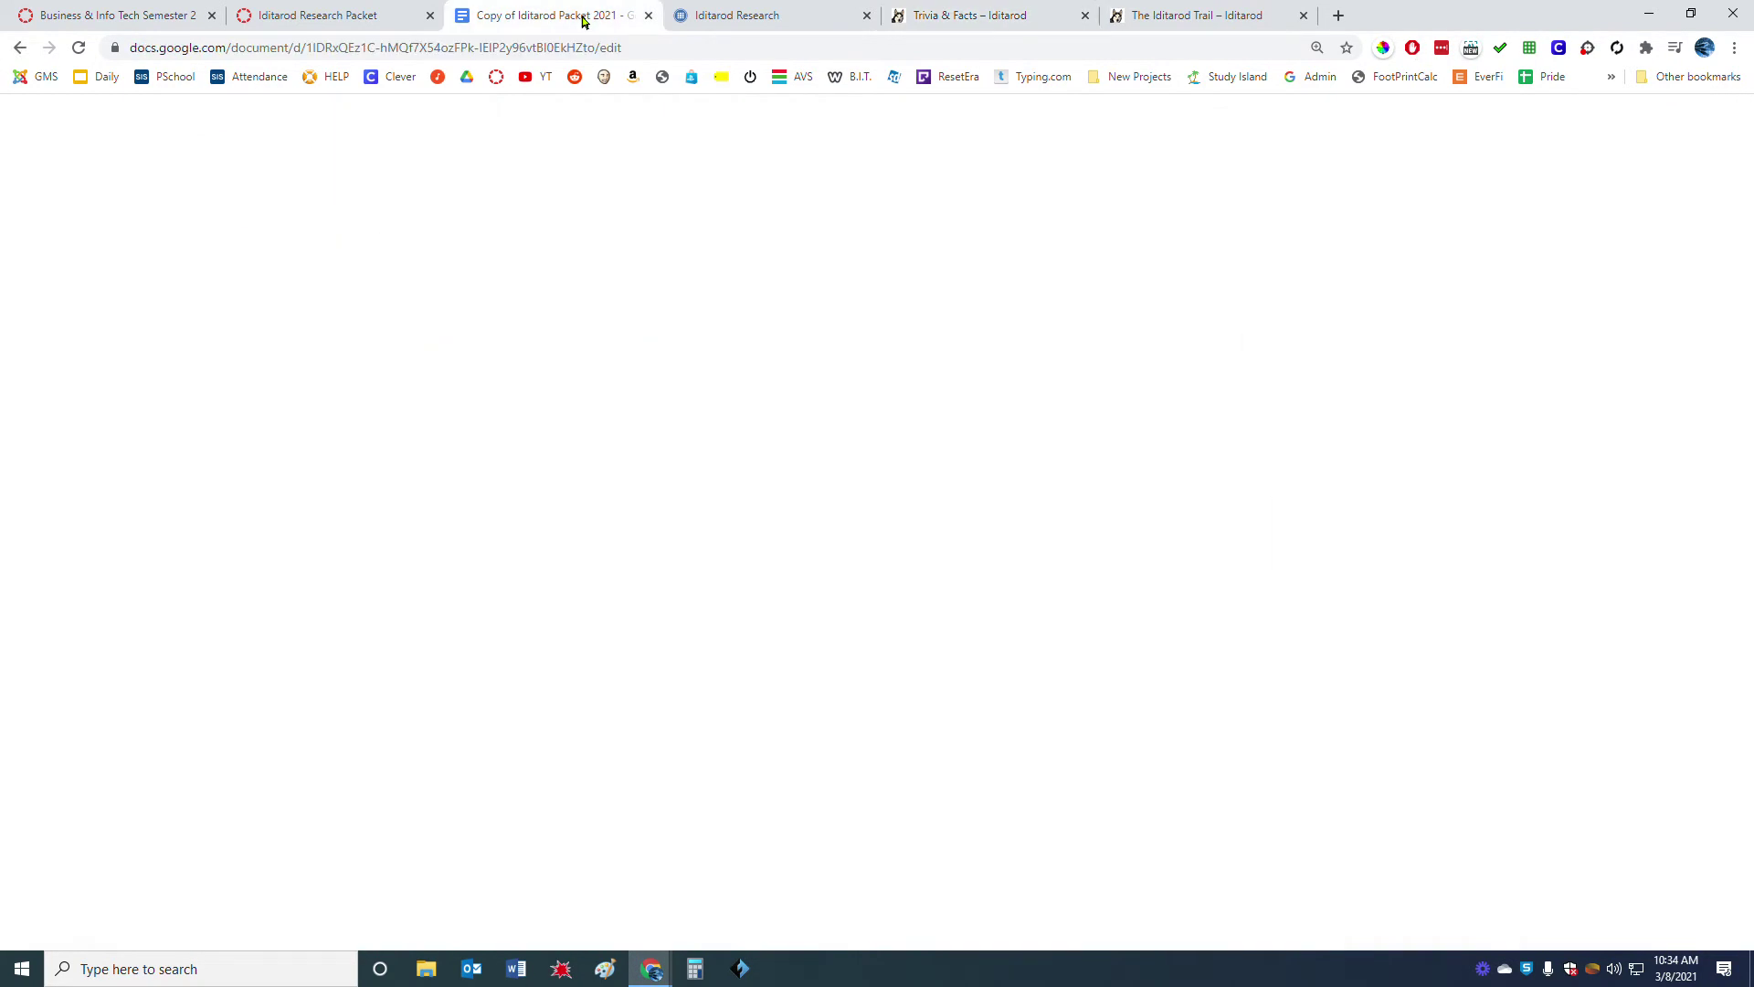
left_click(654, 592)
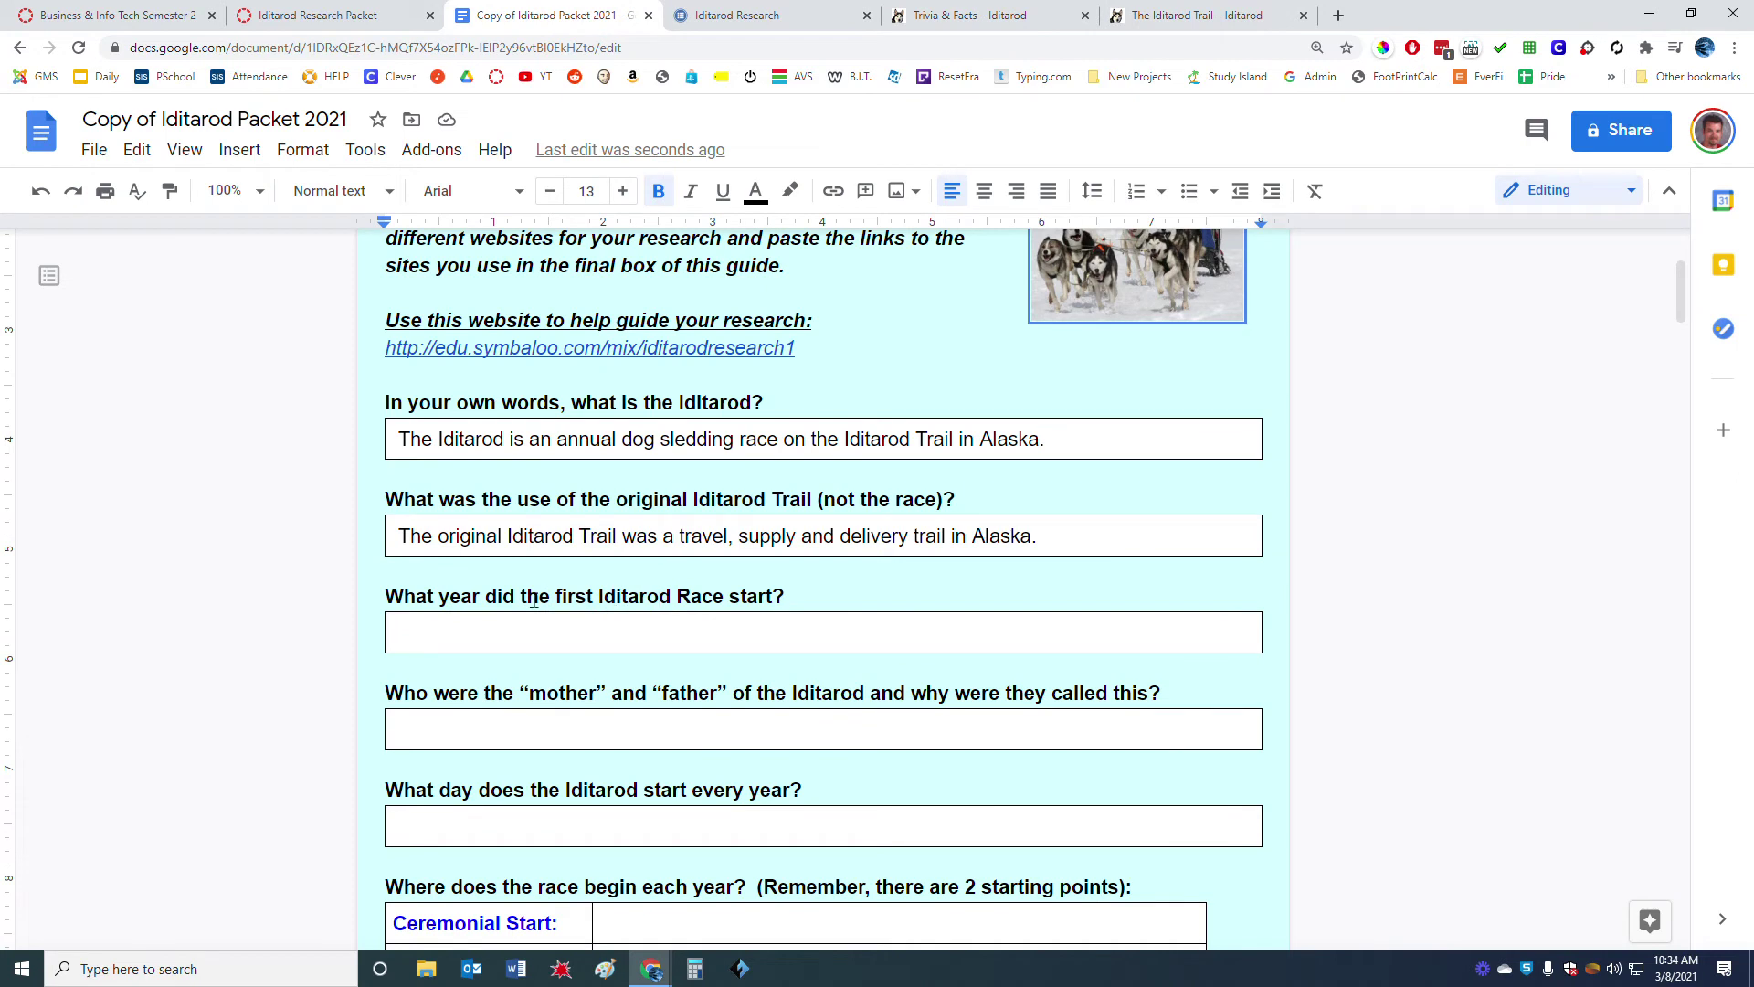
left_click(502, 632)
type("1973")
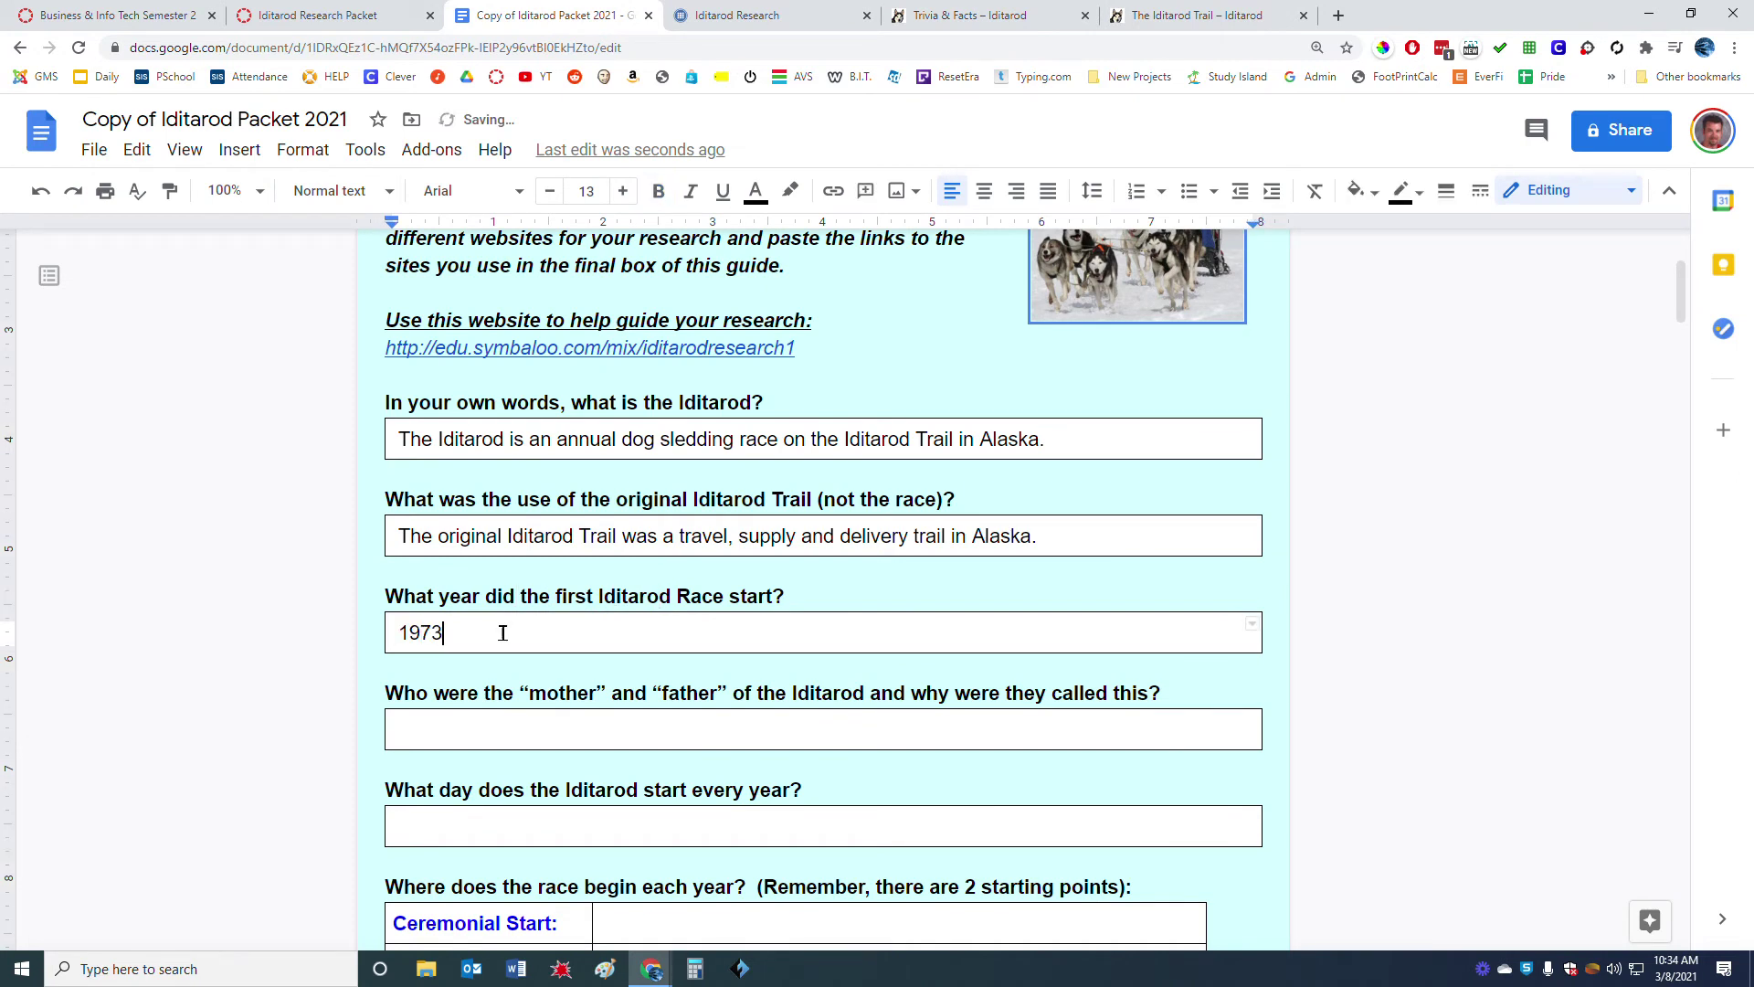
Highlight the packet question about the "mother" and "father" of the Iditarod and open the Race History page from the webmix.
scroll(502, 630, "down", 1)
left_click_drag(385, 601, 1171, 603)
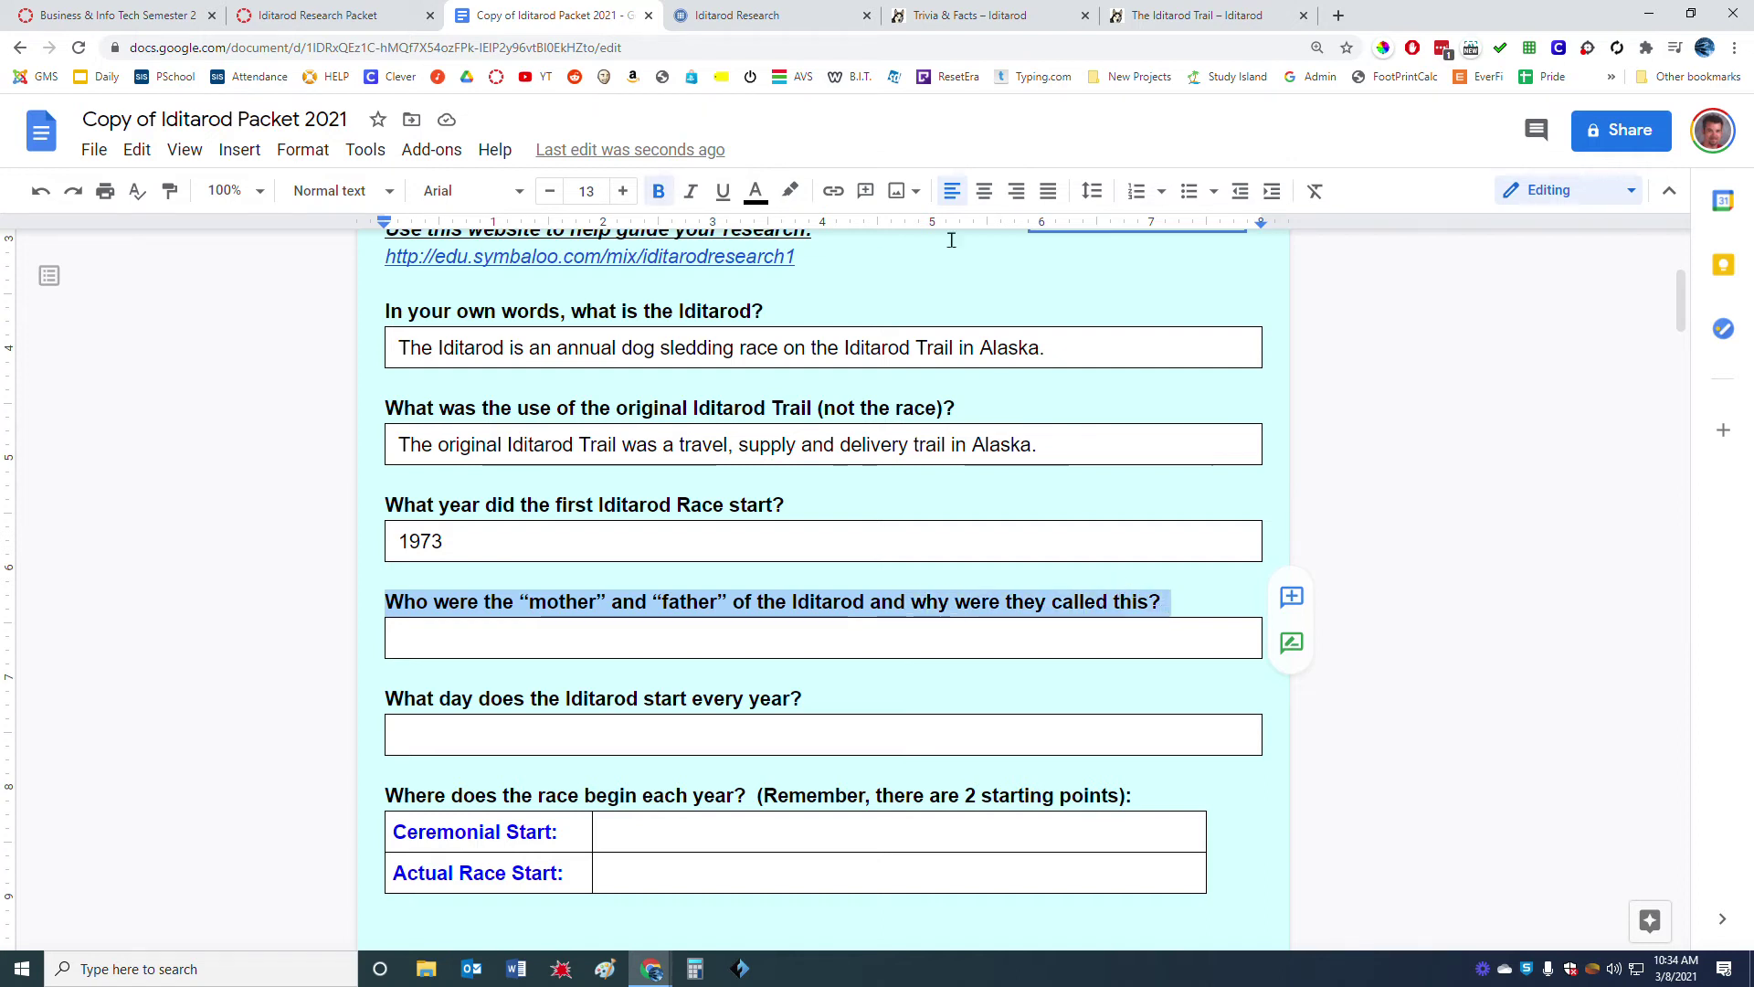
left_click(738, 25)
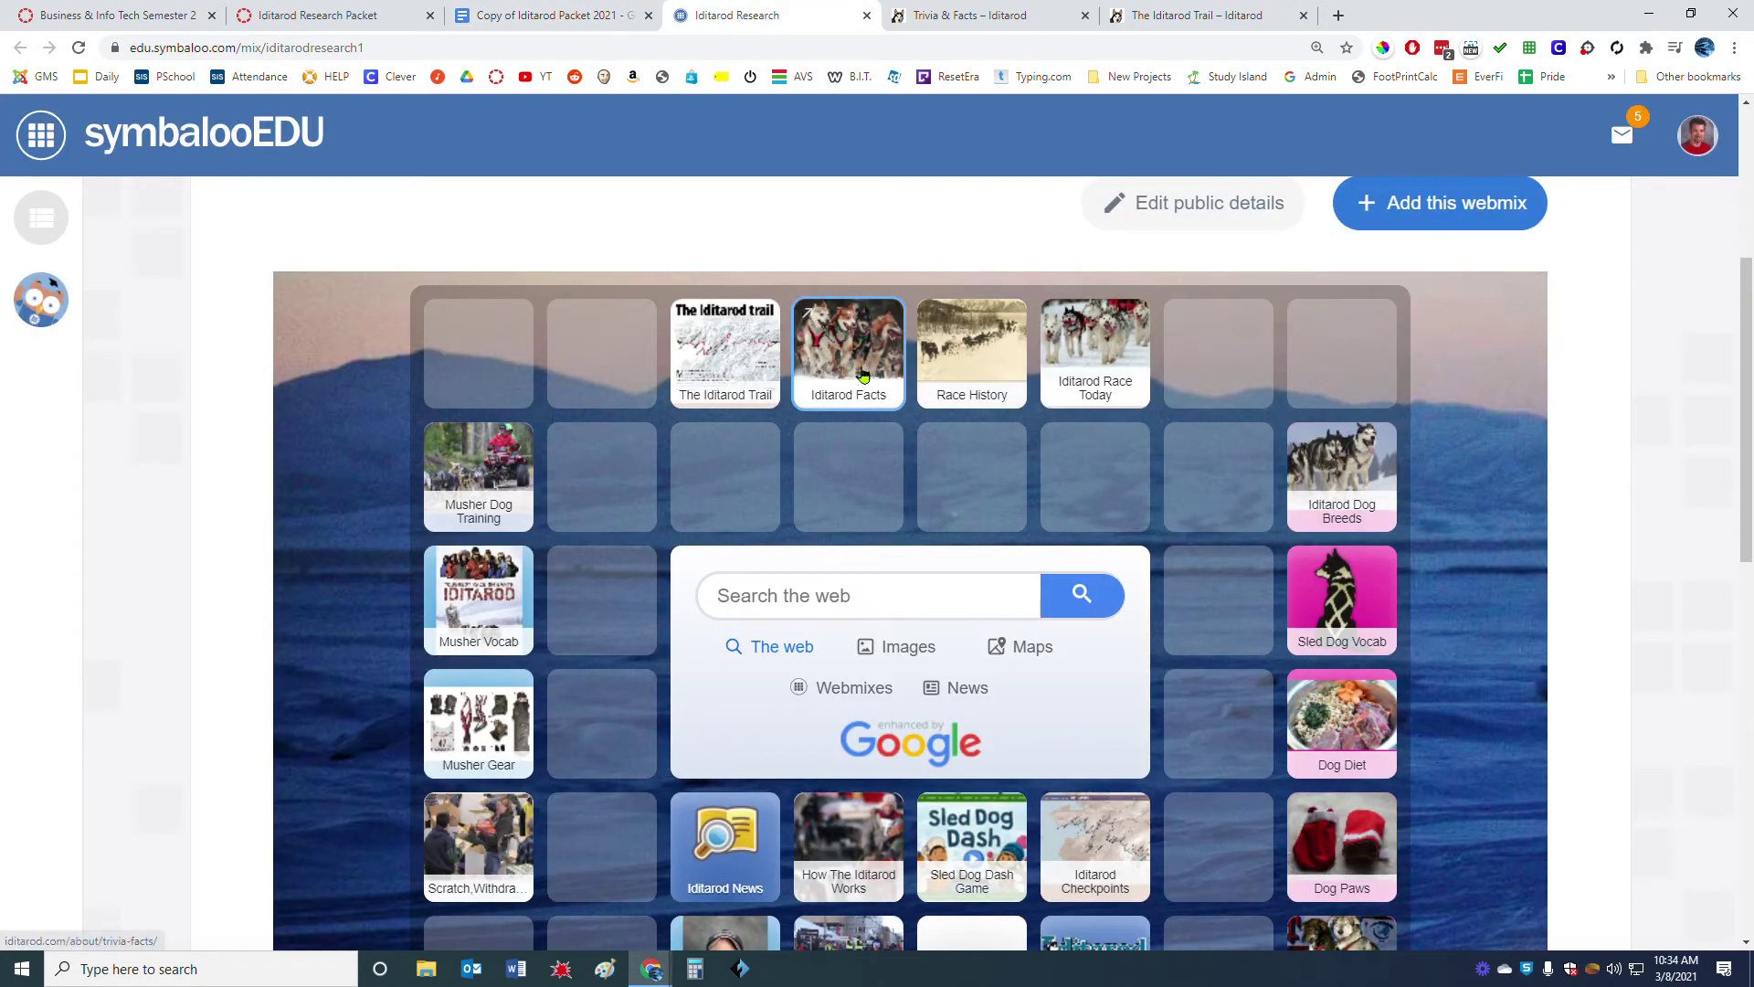
left_click(965, 375)
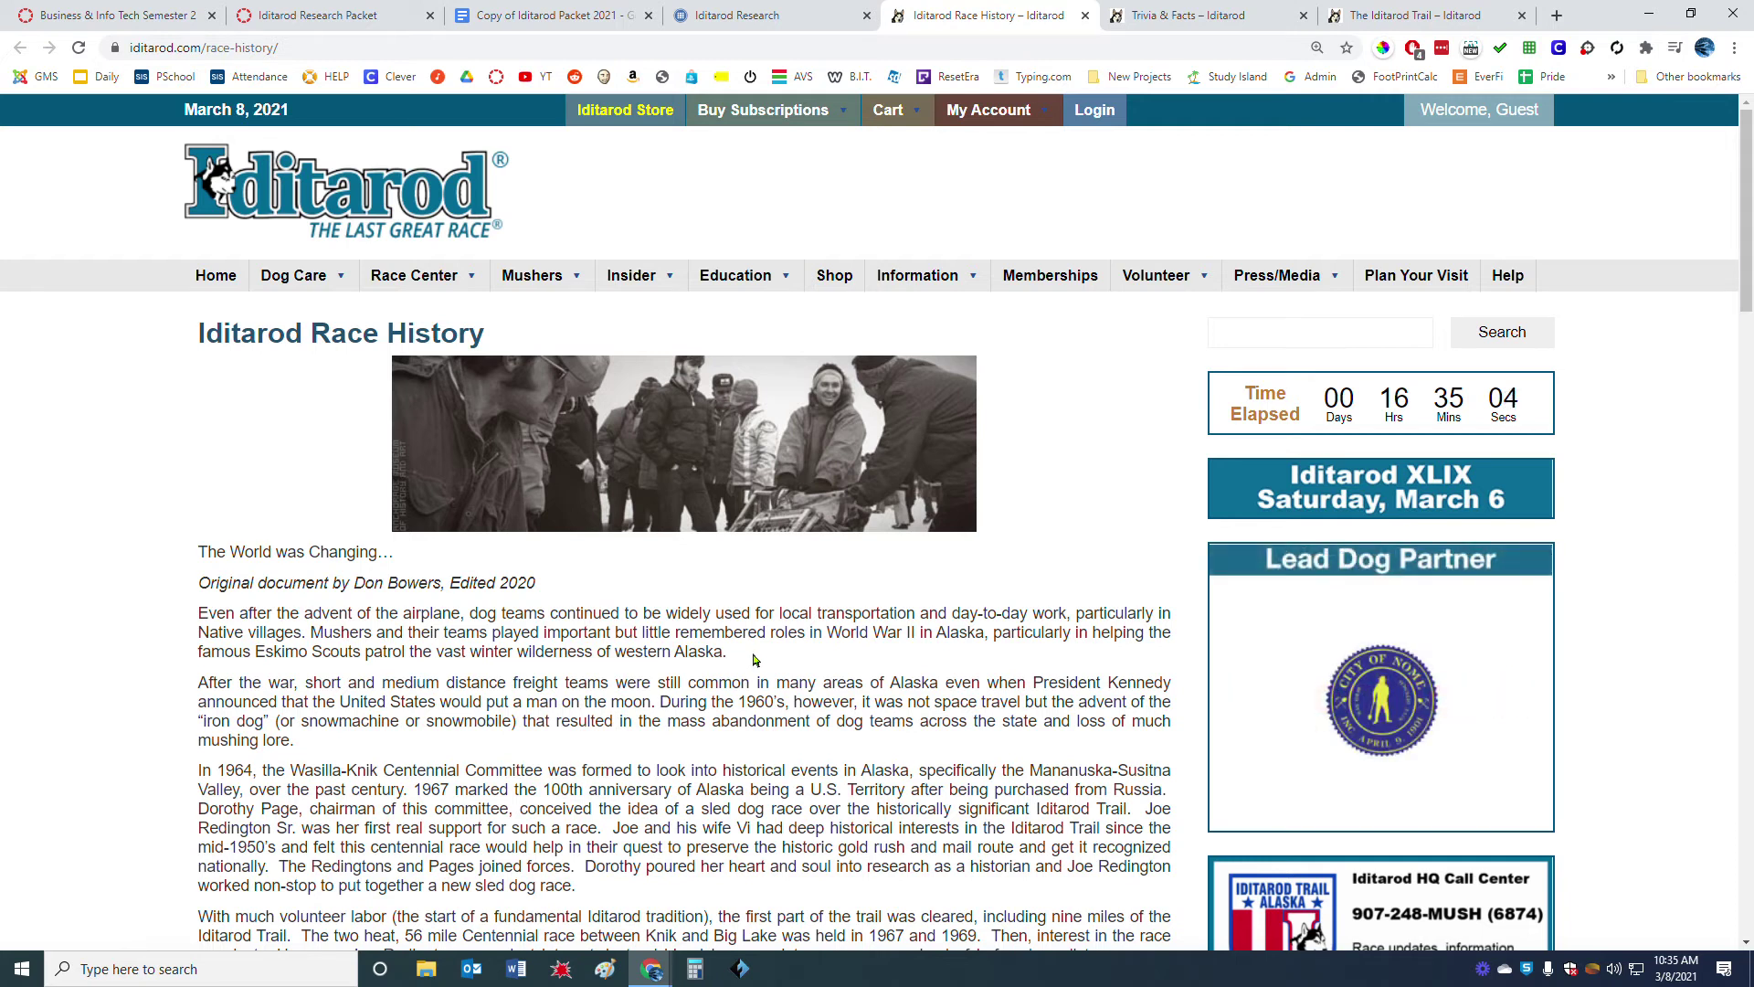
Search the Race History page for "mother" and highlight the heading on the Mother of the Iditarod.
key("ctrl+f")
type("father")
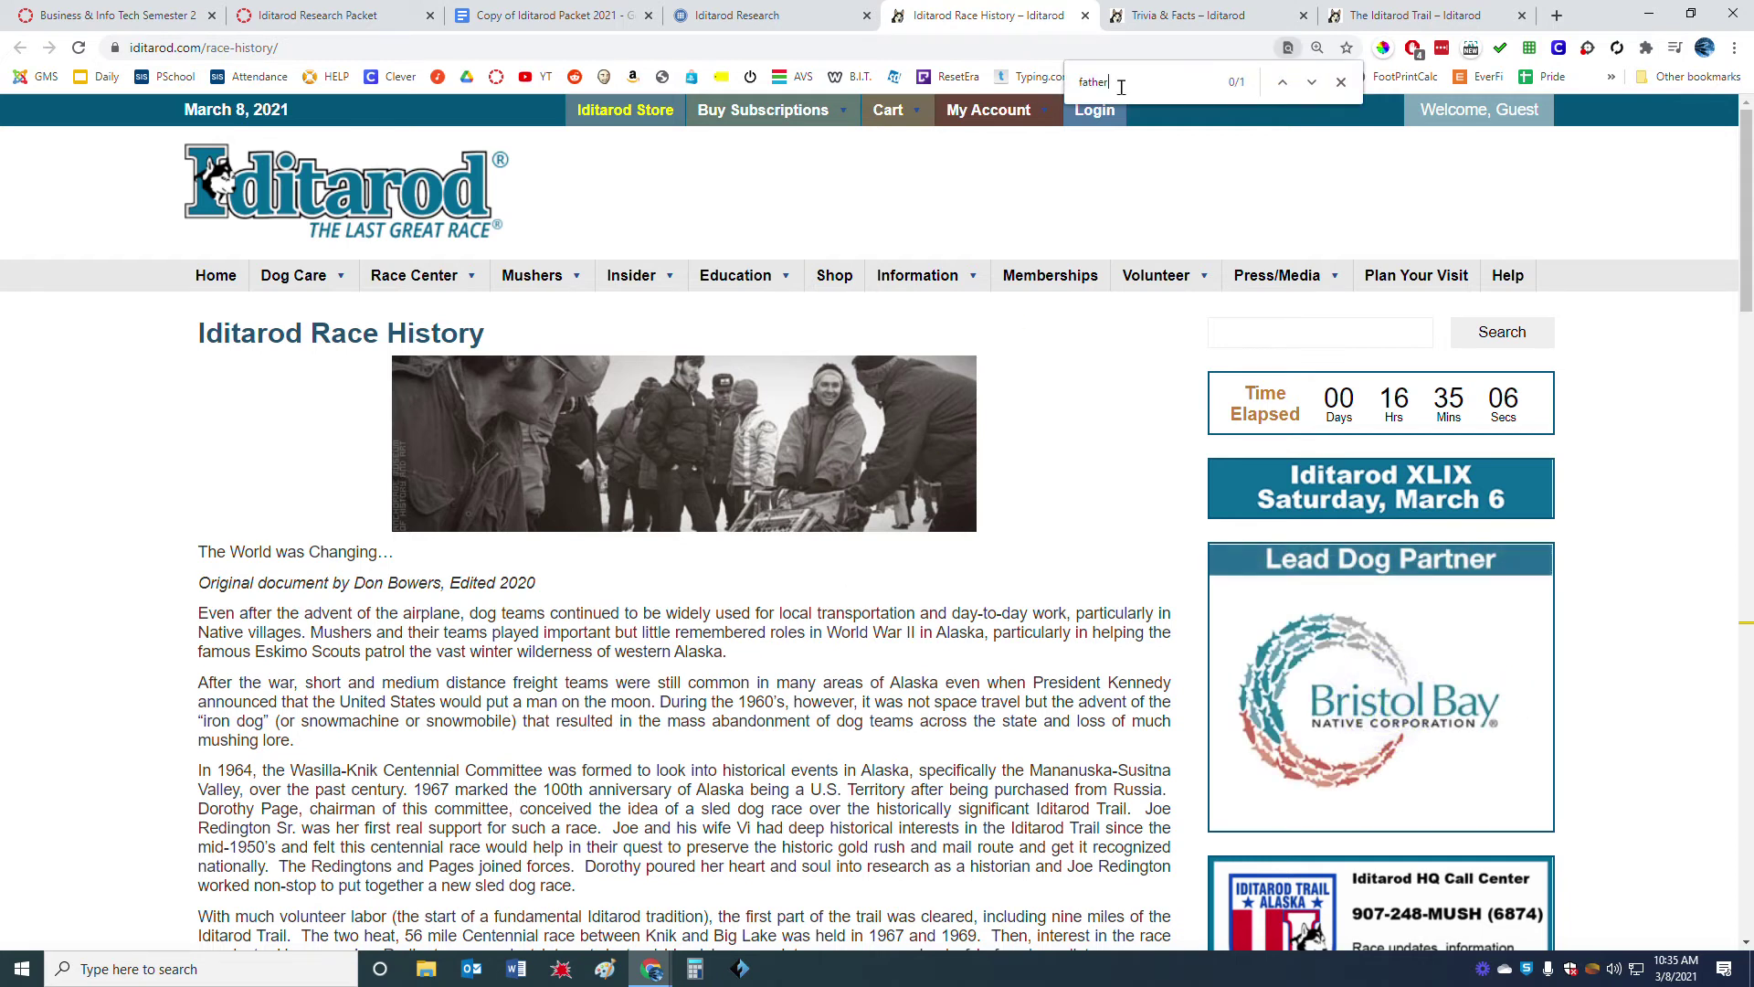
key("ctrl+a")
key("BackSpace")
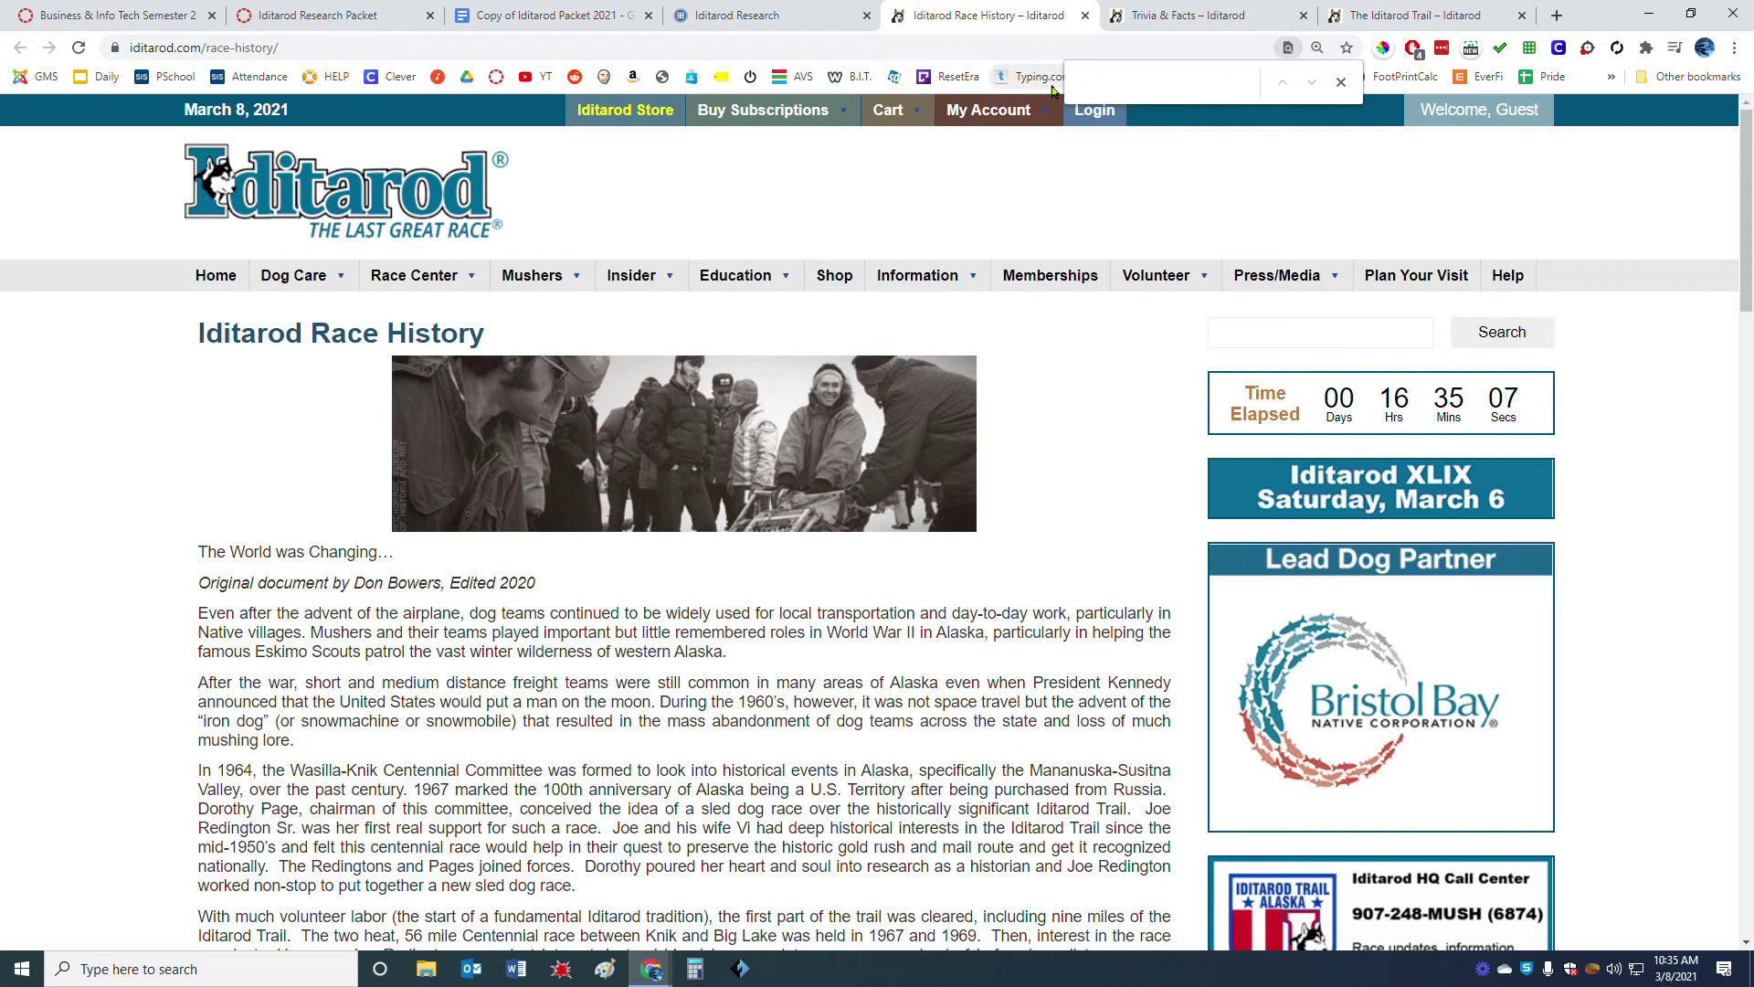
left_click(1192, 81)
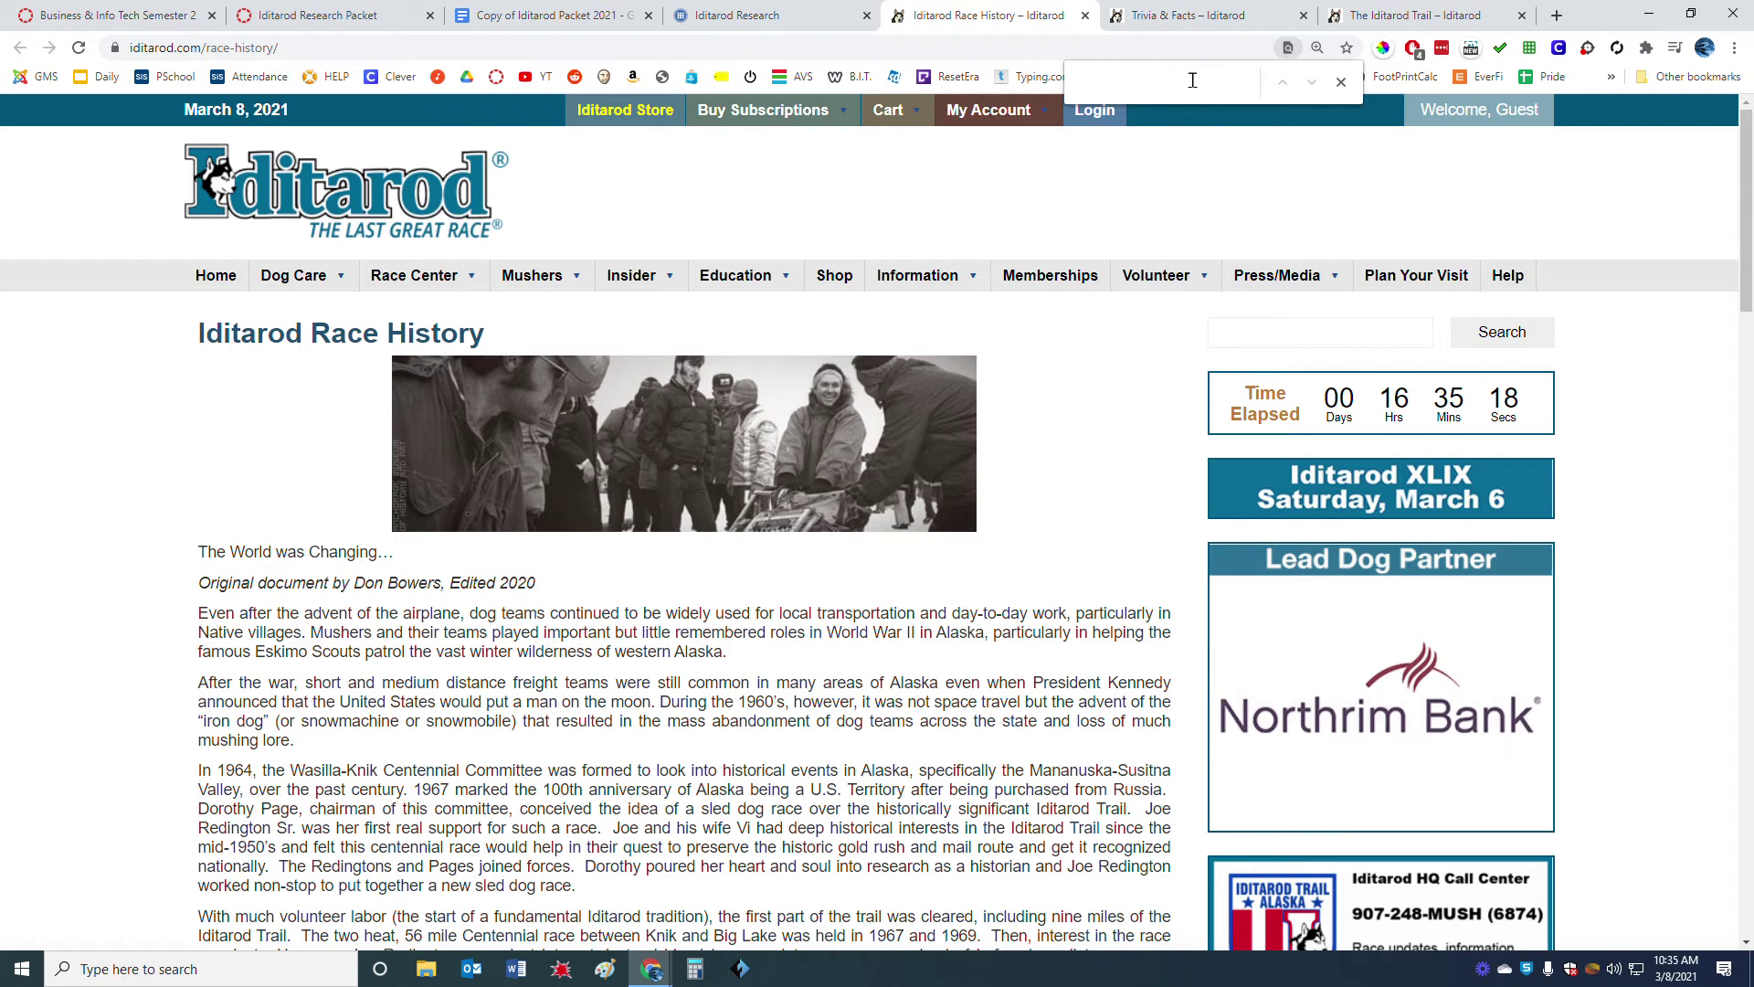
type("mother")
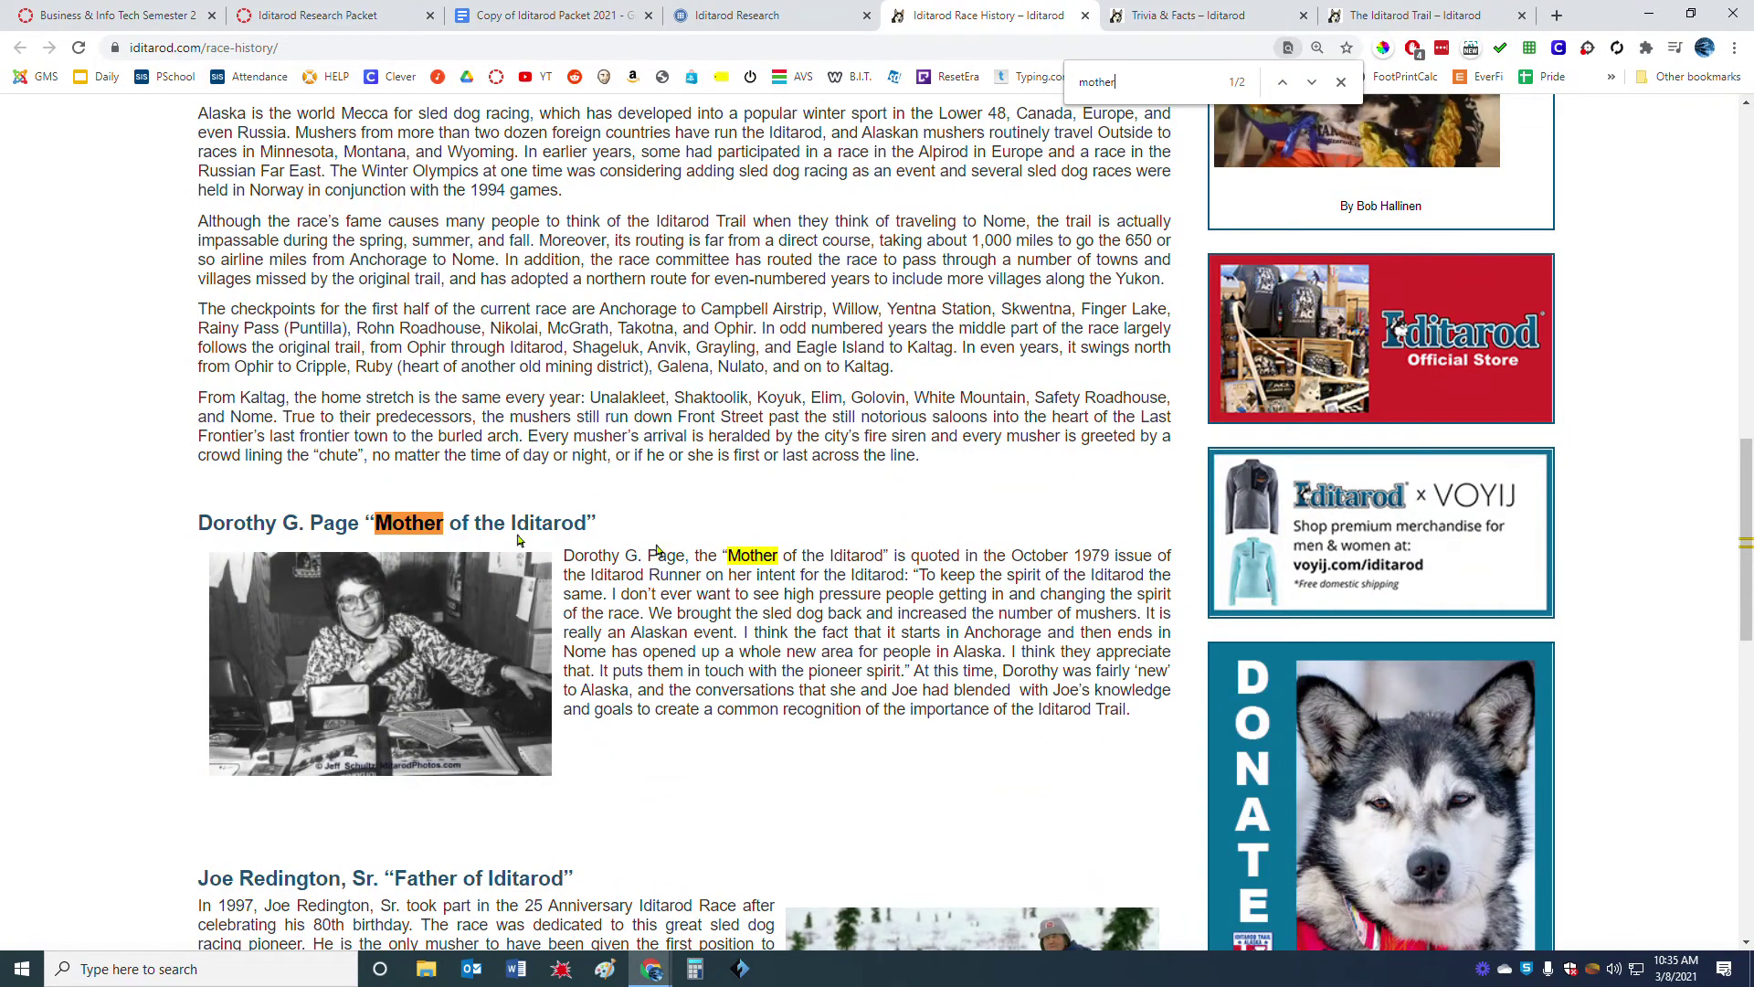
left_click_drag(194, 525, 604, 533)
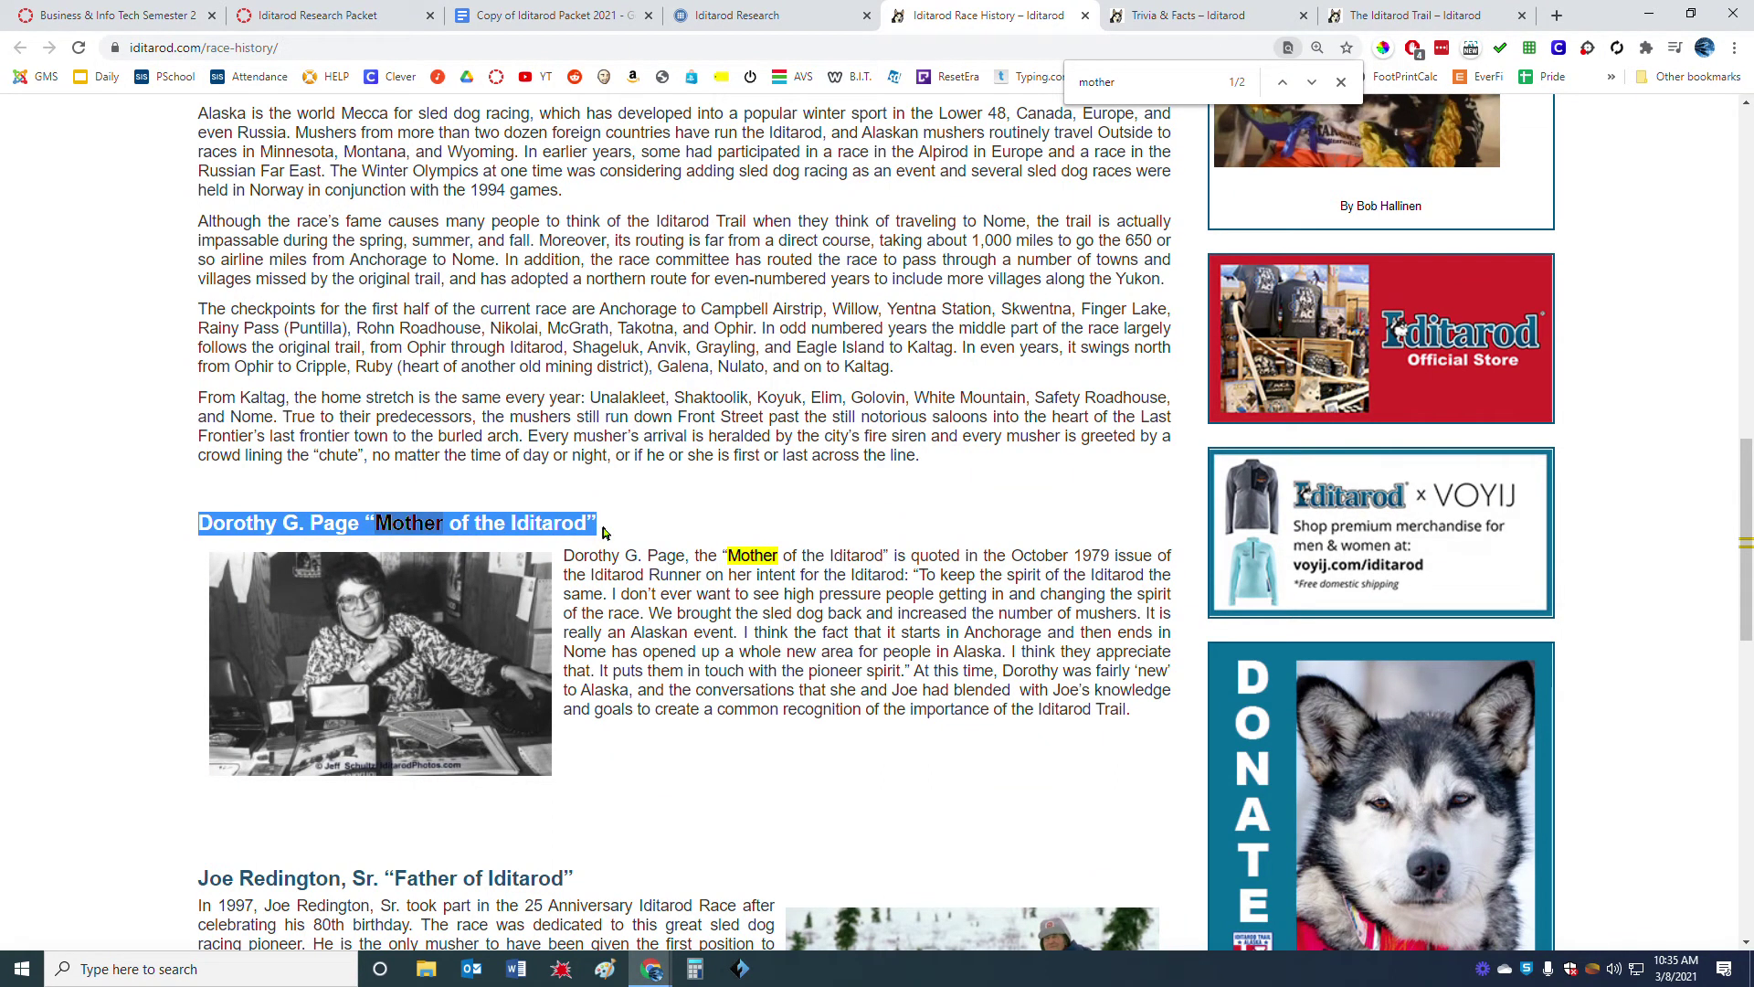
Search the Race History page for "father" and view the Father of Iditarod section.
left_click(1177, 83)
type("father")
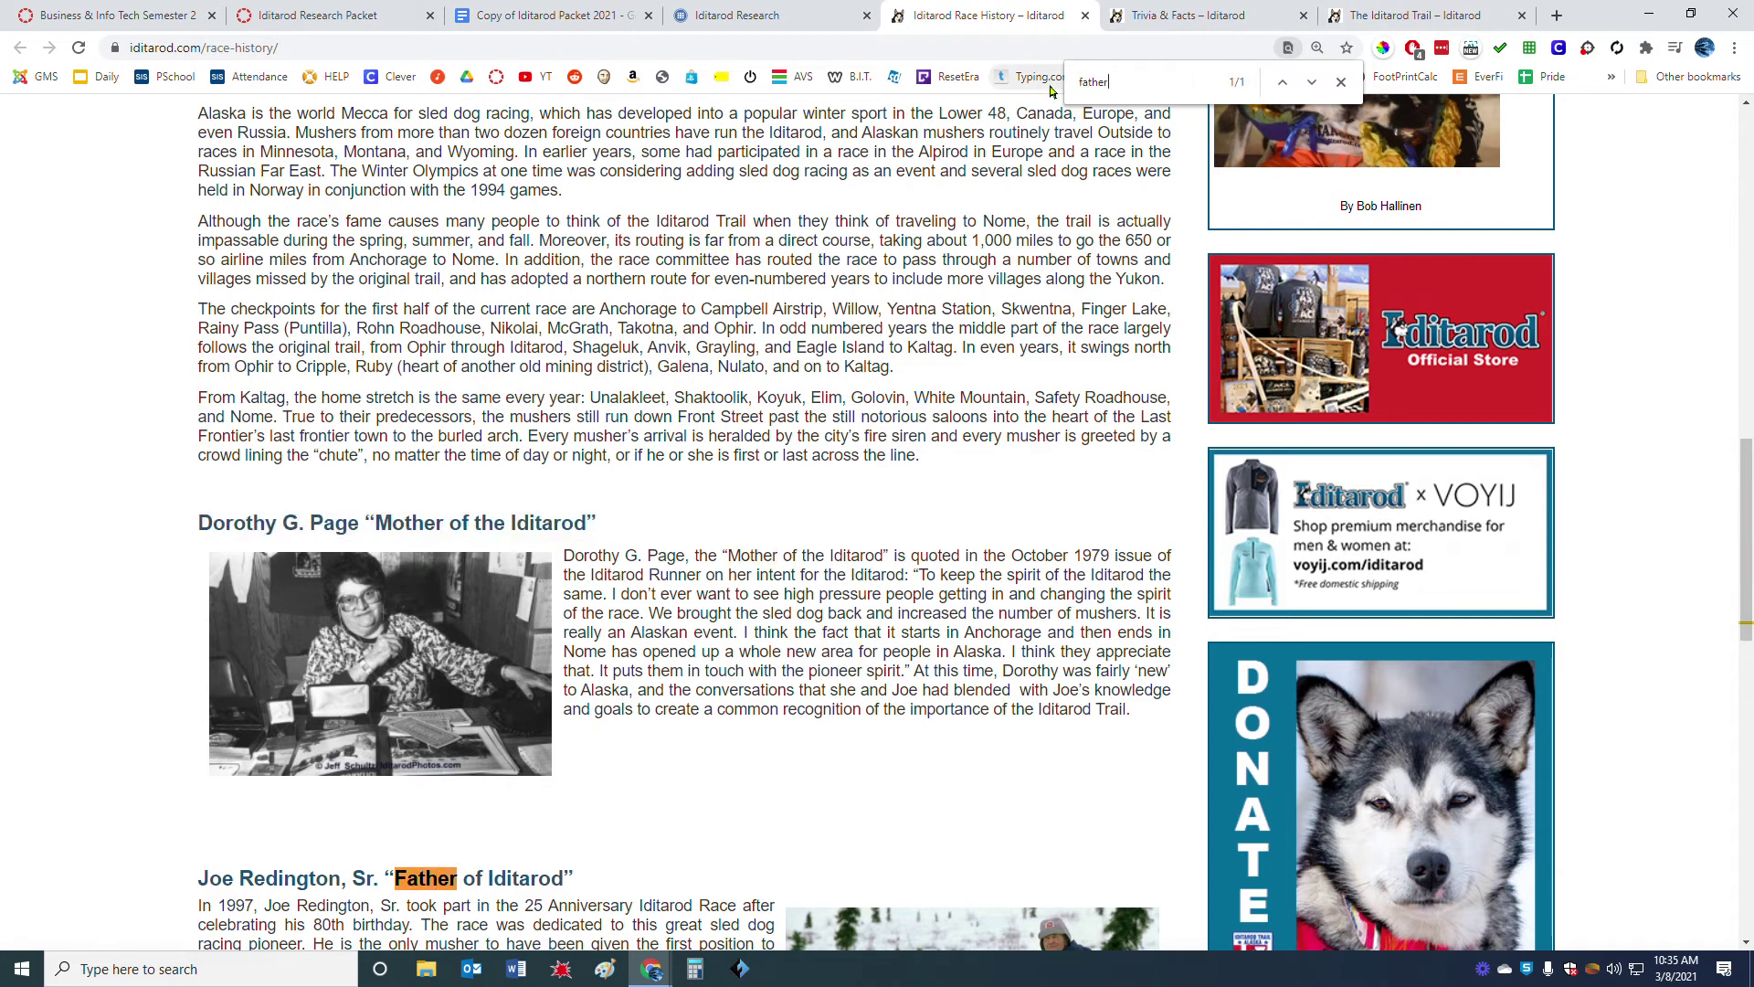
scroll(911, 472, "down", 1)
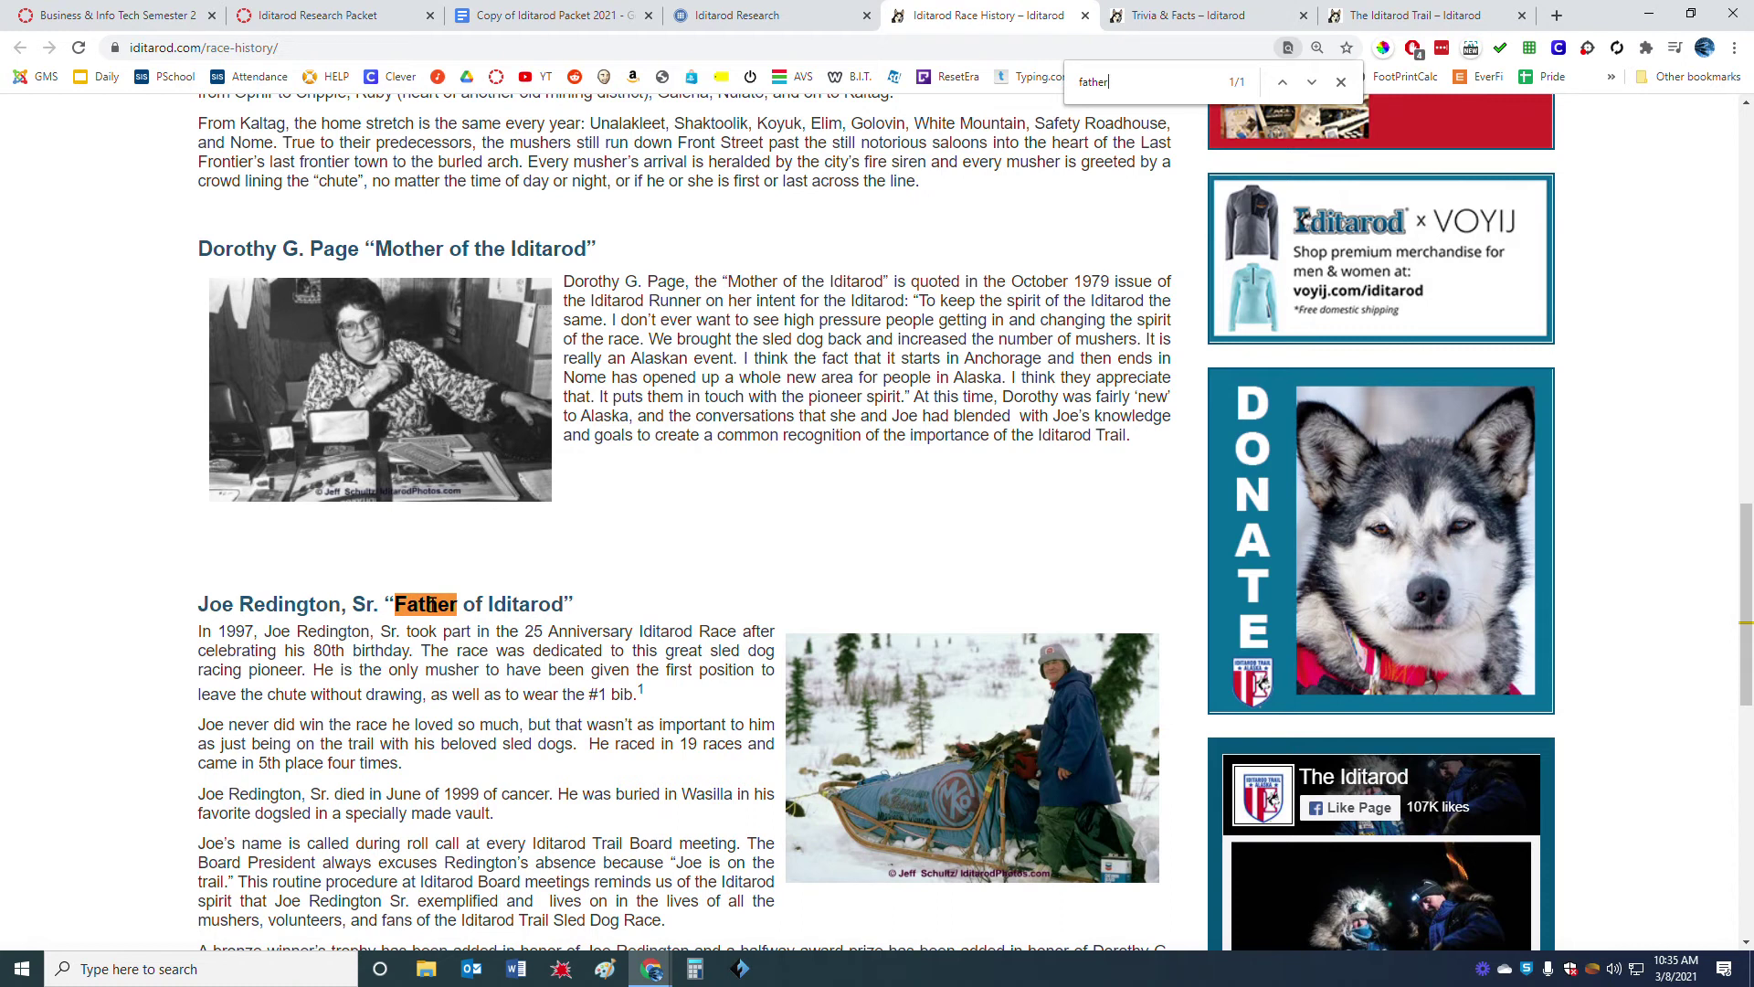
Answer the "mother" and "father" question with Dorothy G Page and Joe Redington Sr., giving as reason that they created the race.
left_click(562, 16)
left_click(588, 642)
type("Do")
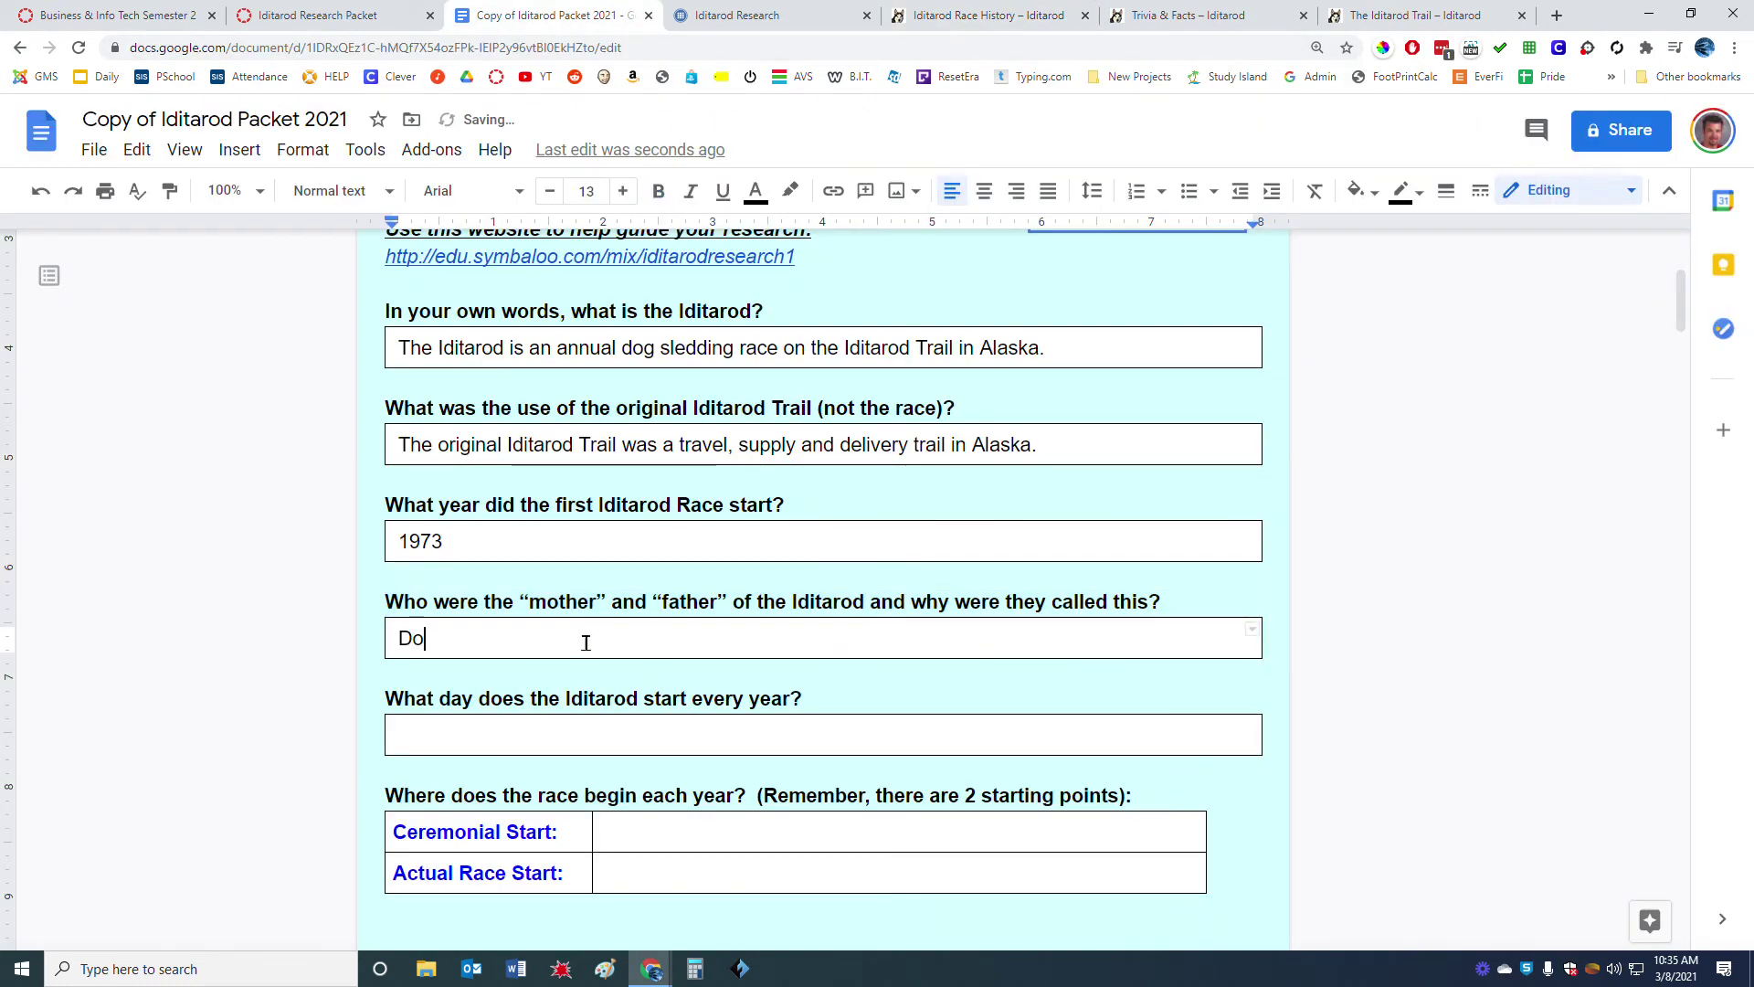
type("rothy G P")
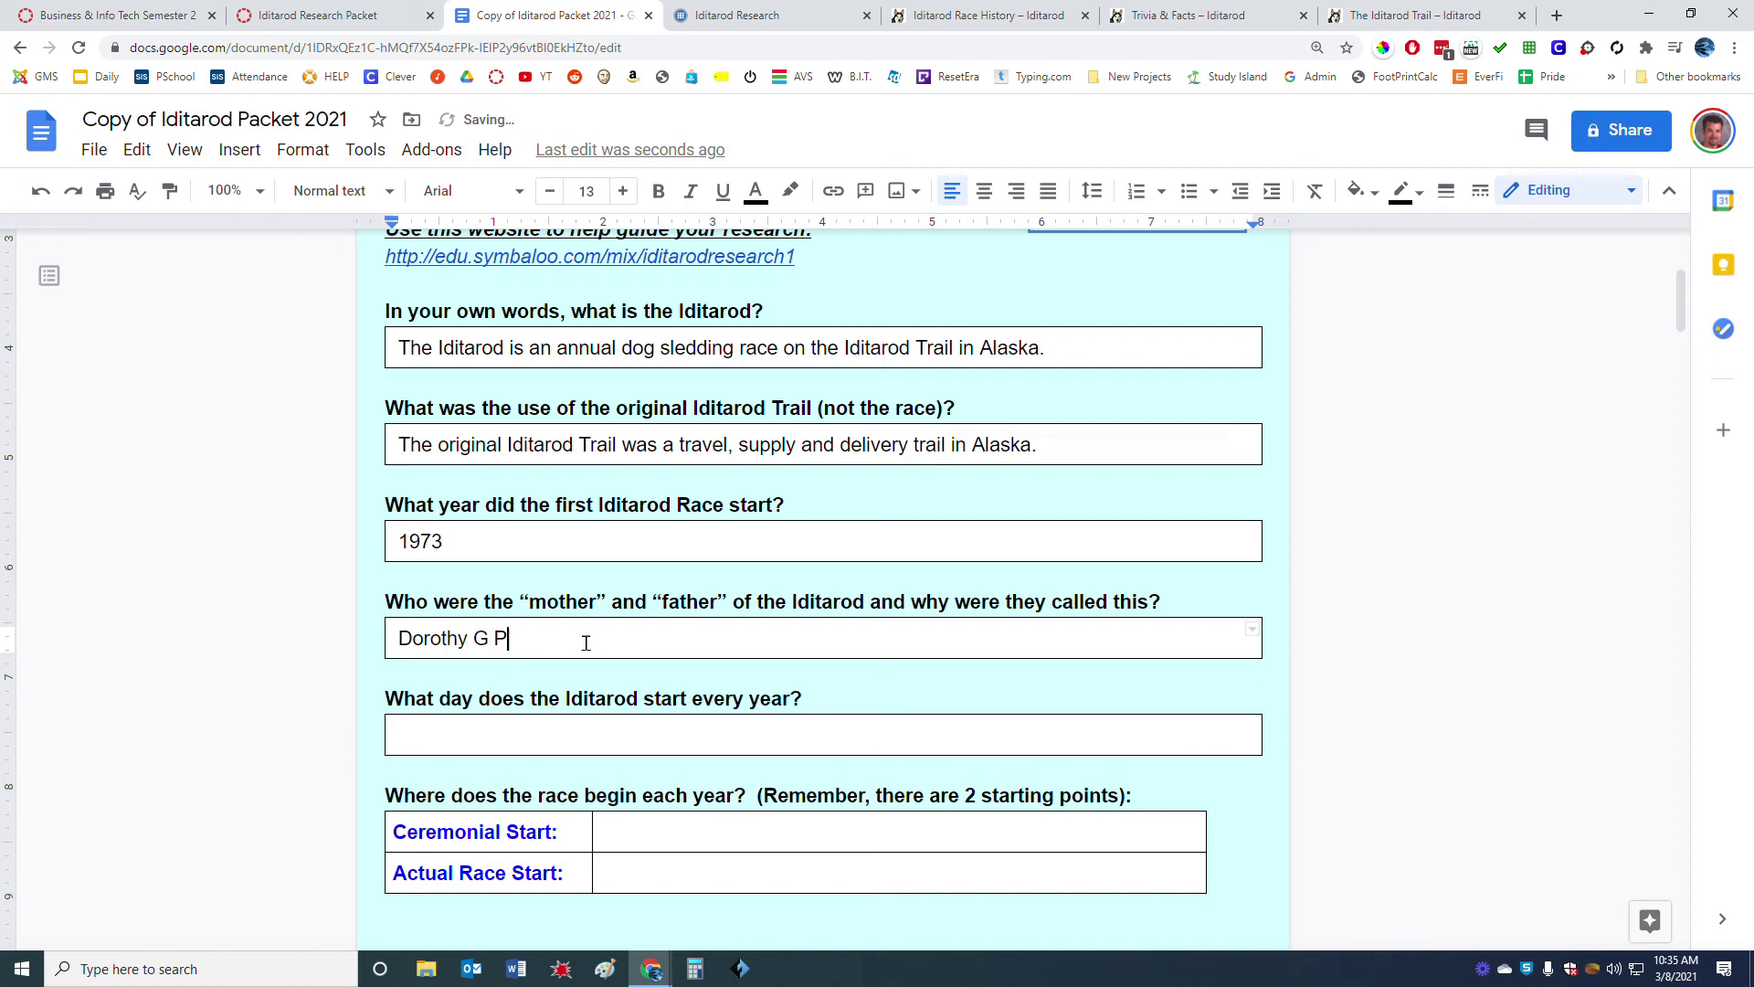
type("age and Joe REd")
type("din")
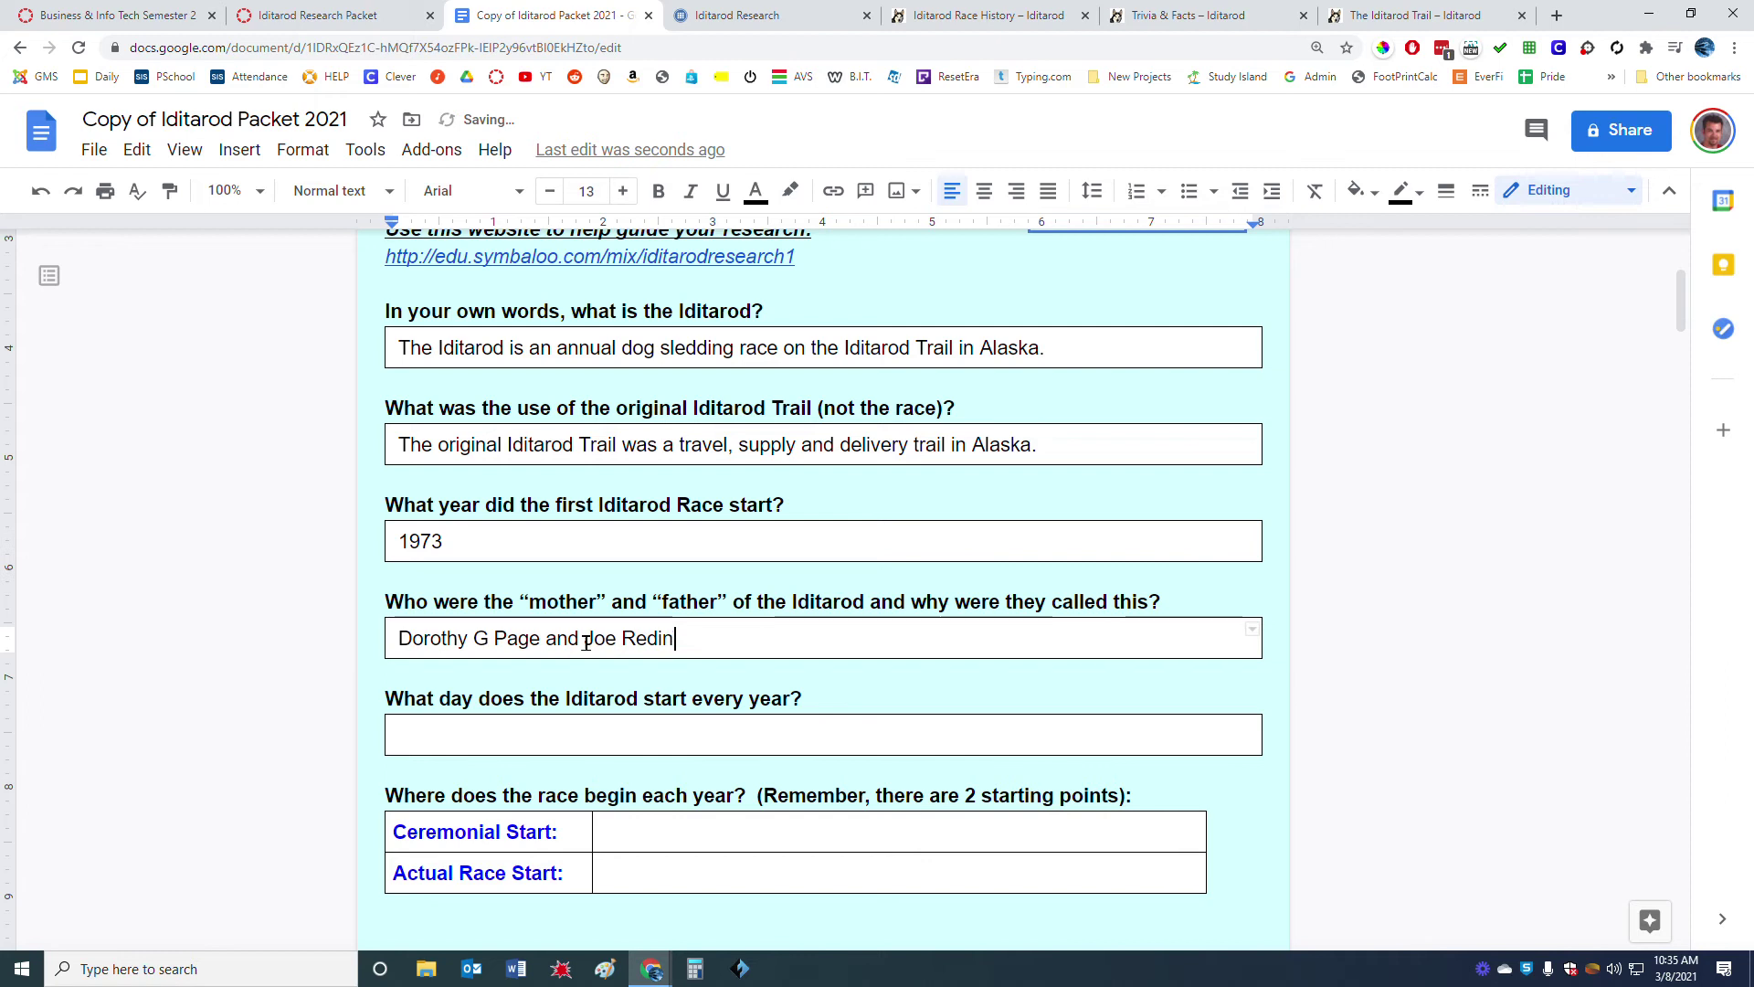
type("gton Sr. were the mother ")
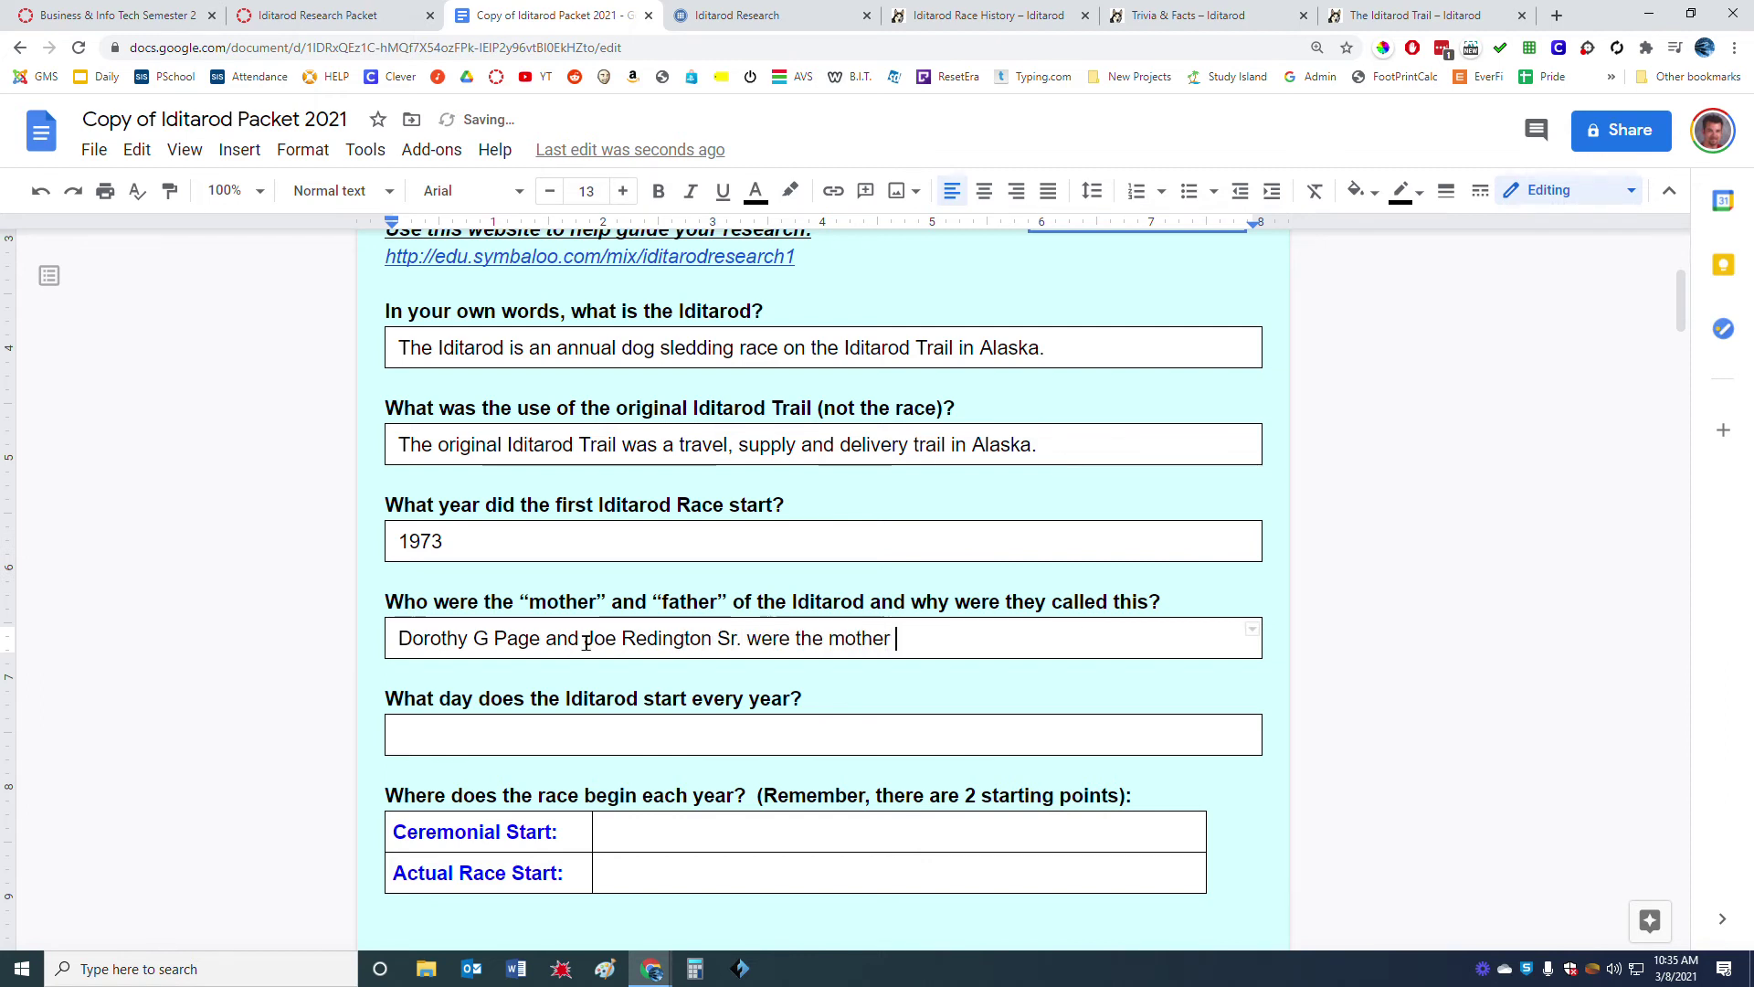
type("and father of they ")
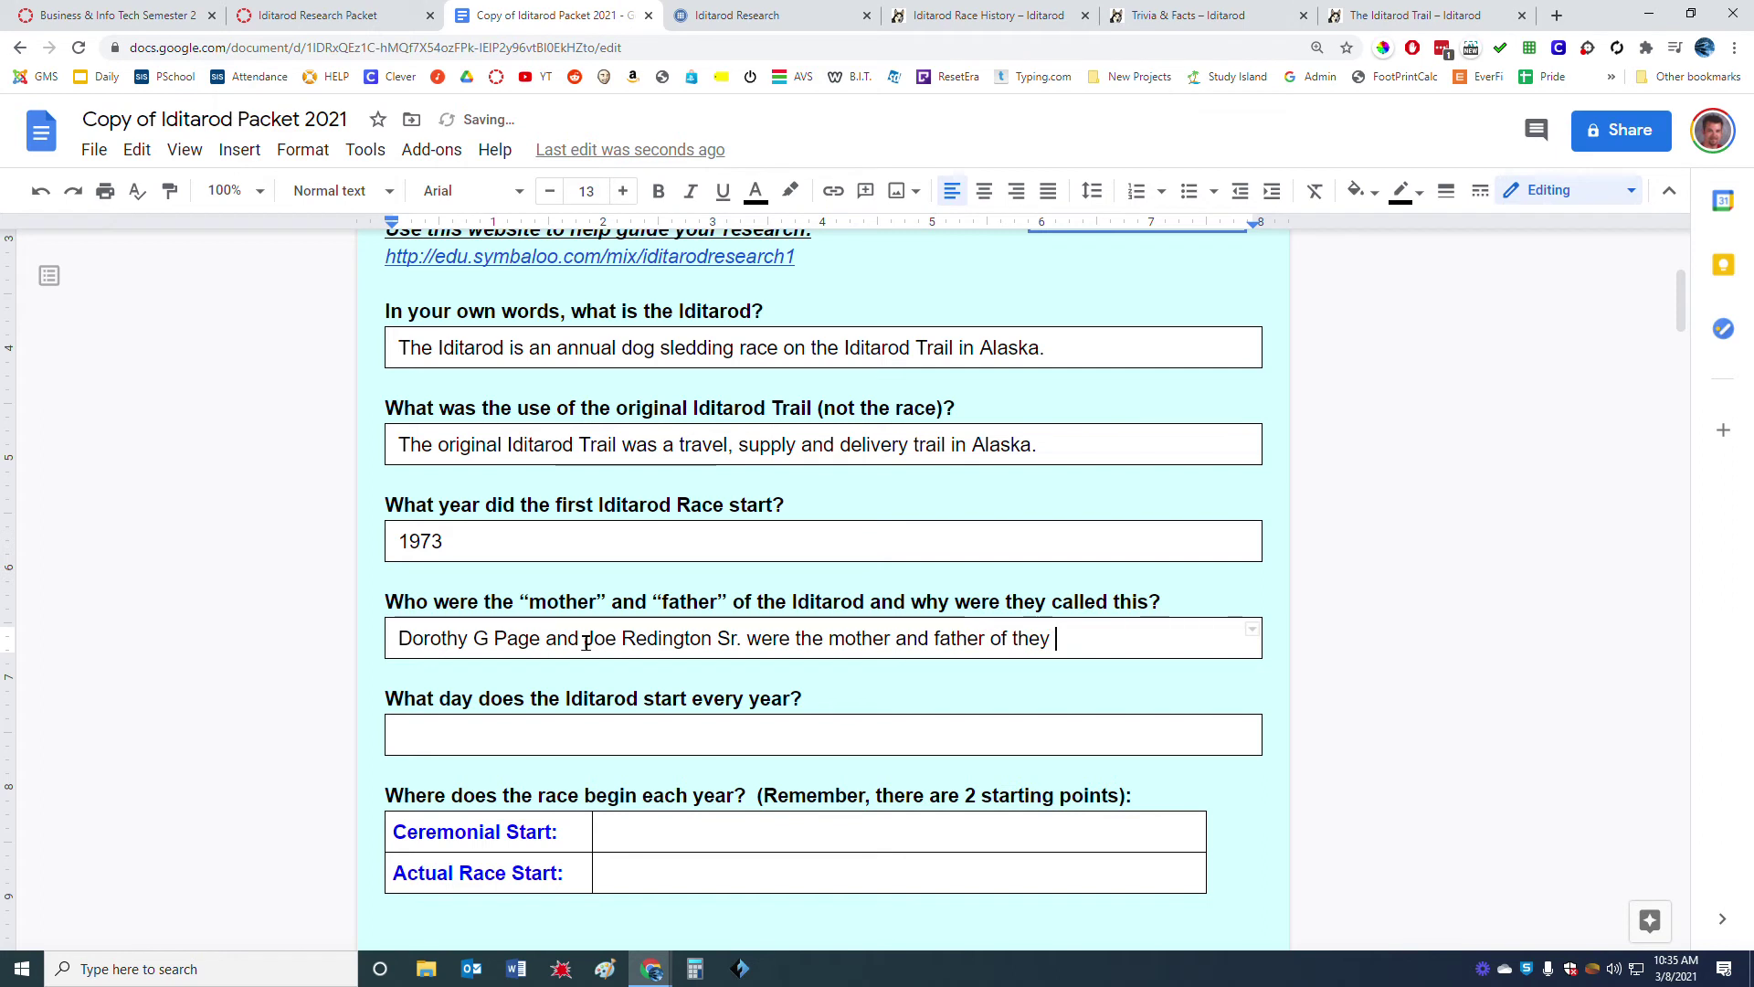
type("Iditarod because")
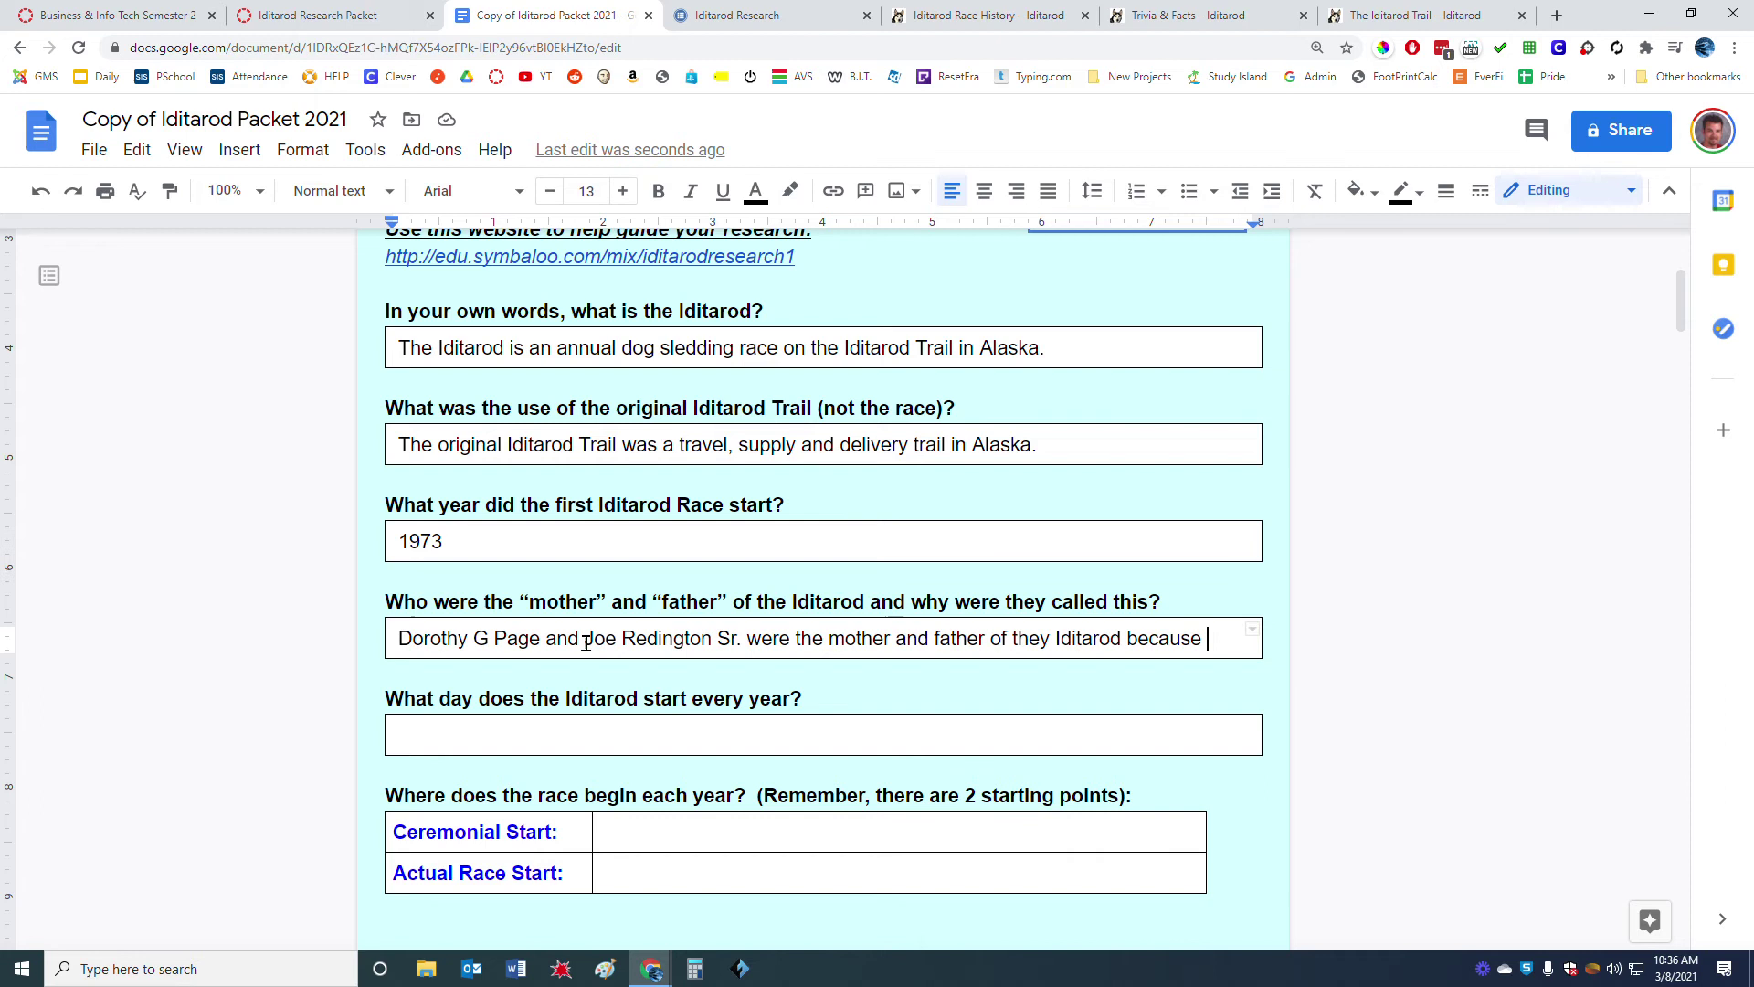
type("they create")
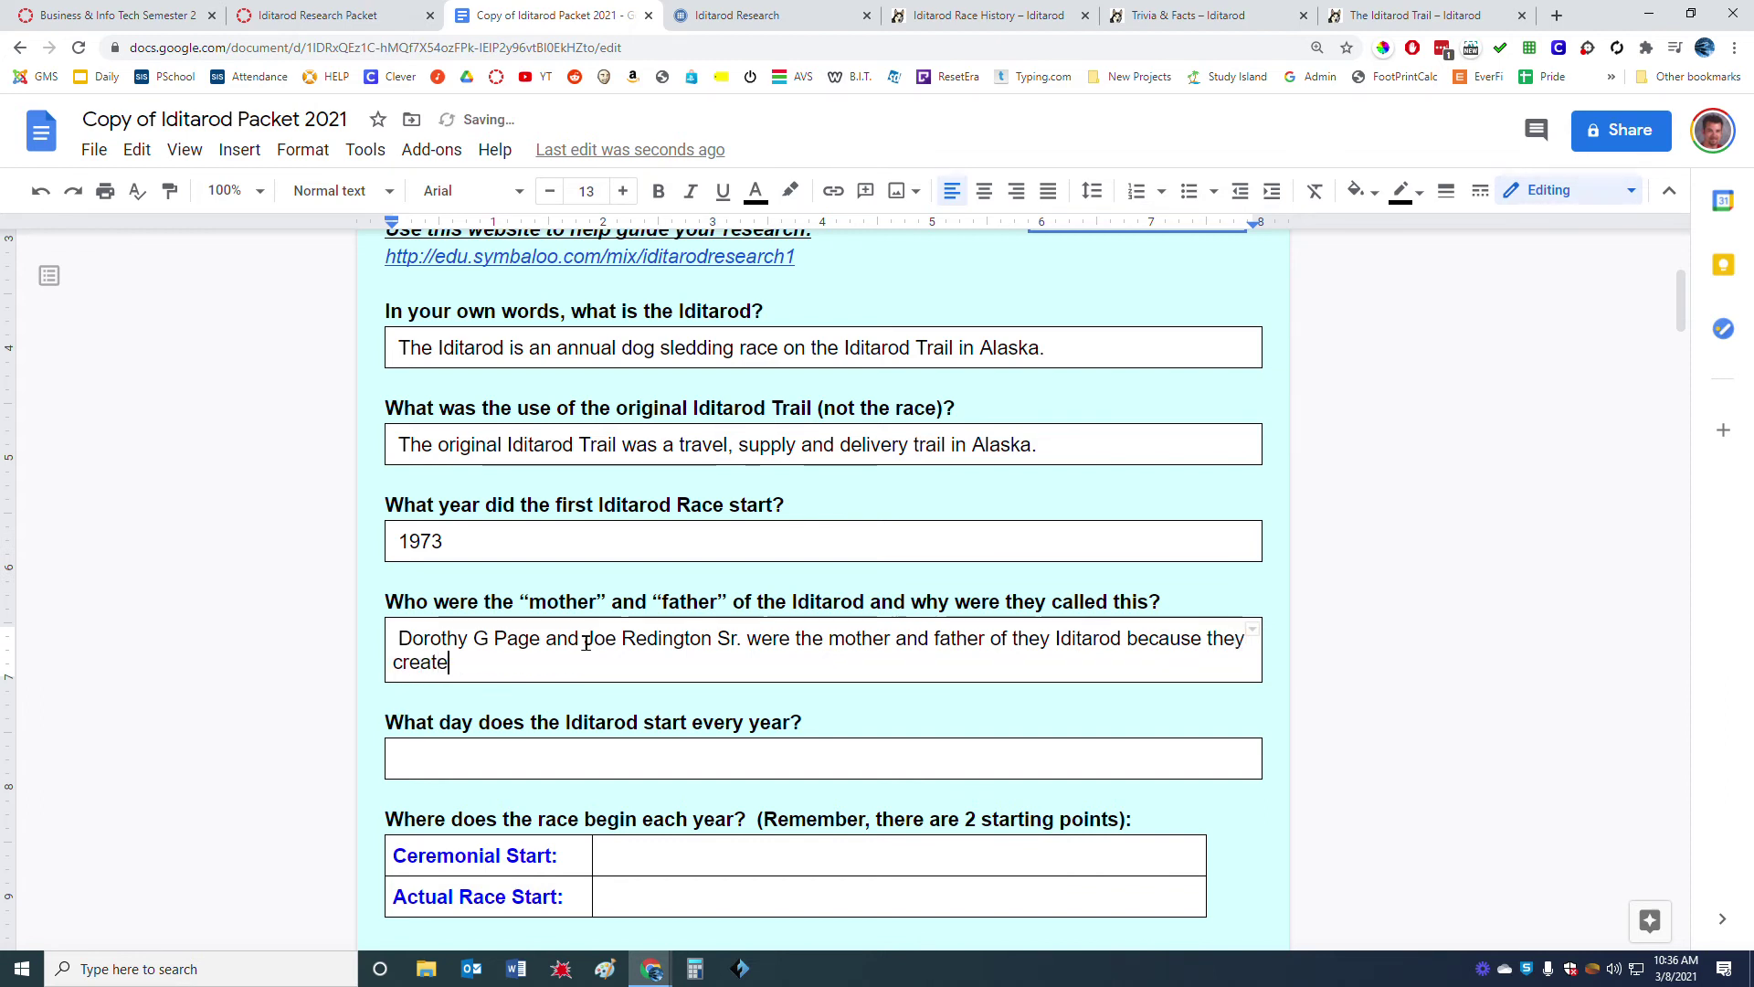
type("d the Iditard Race.")
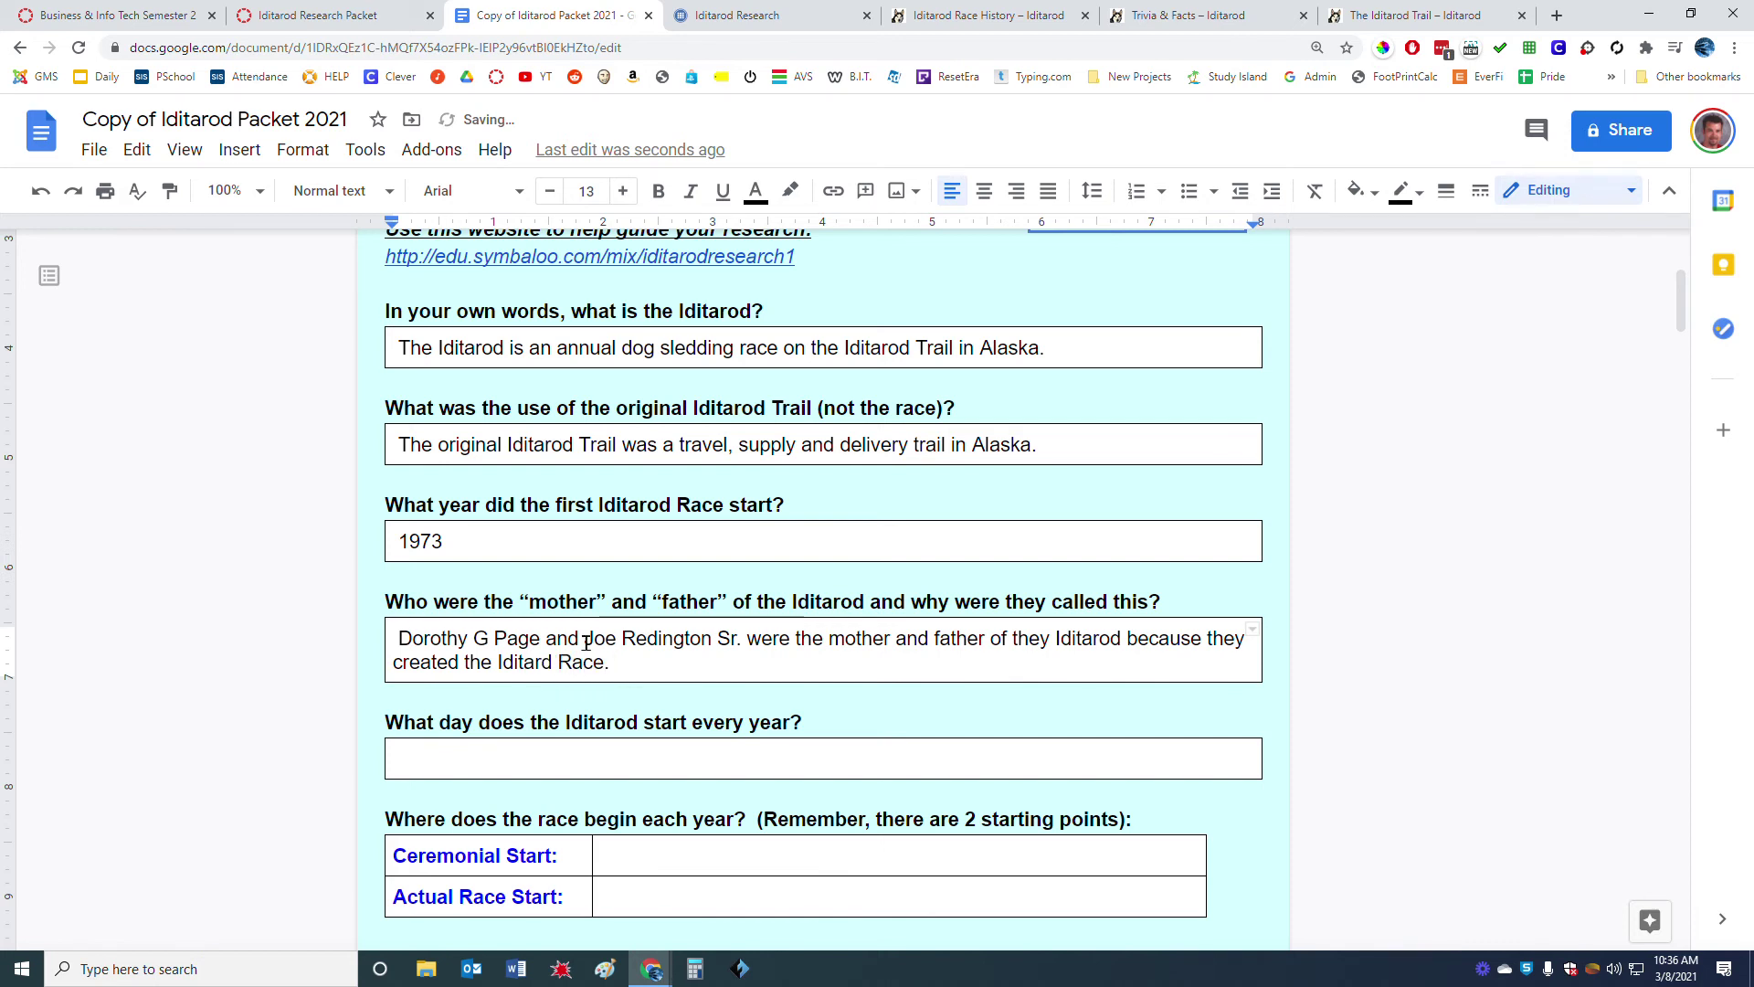
Highlight the packet question about the day the Iditarod starts every year and open the Iditarod Race Today page from the webmix.
scroll(585, 640, "down", 2)
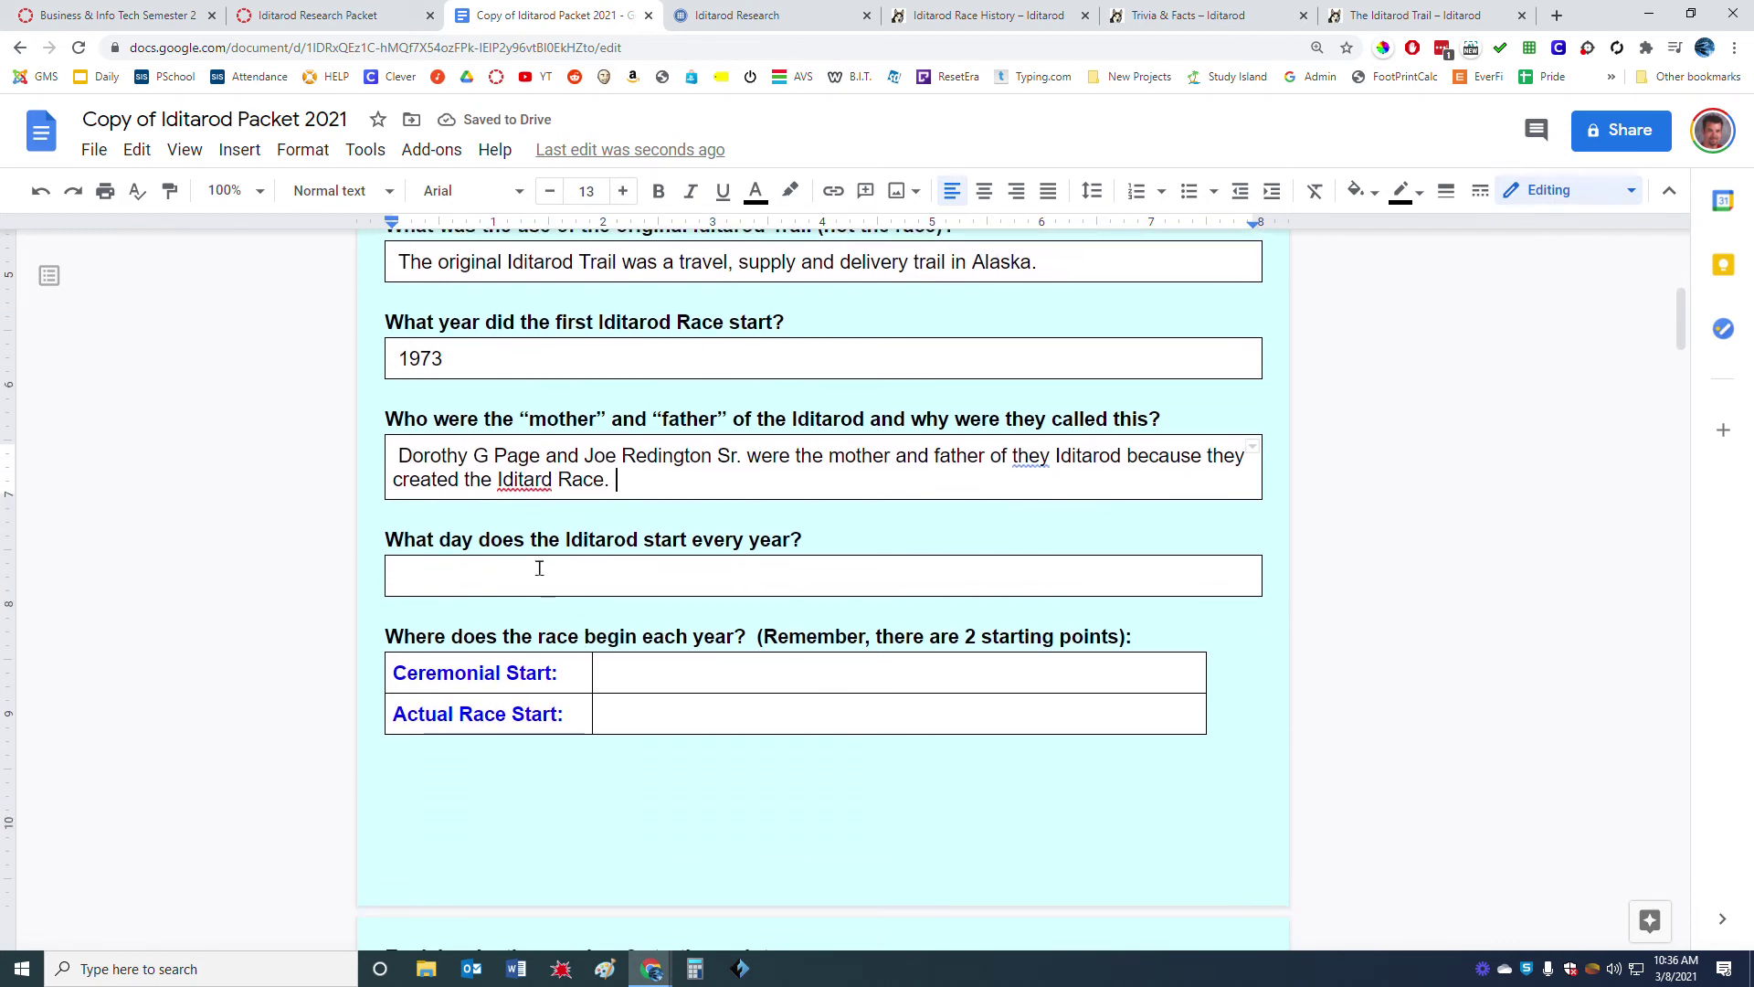
left_click_drag(810, 537, 388, 539)
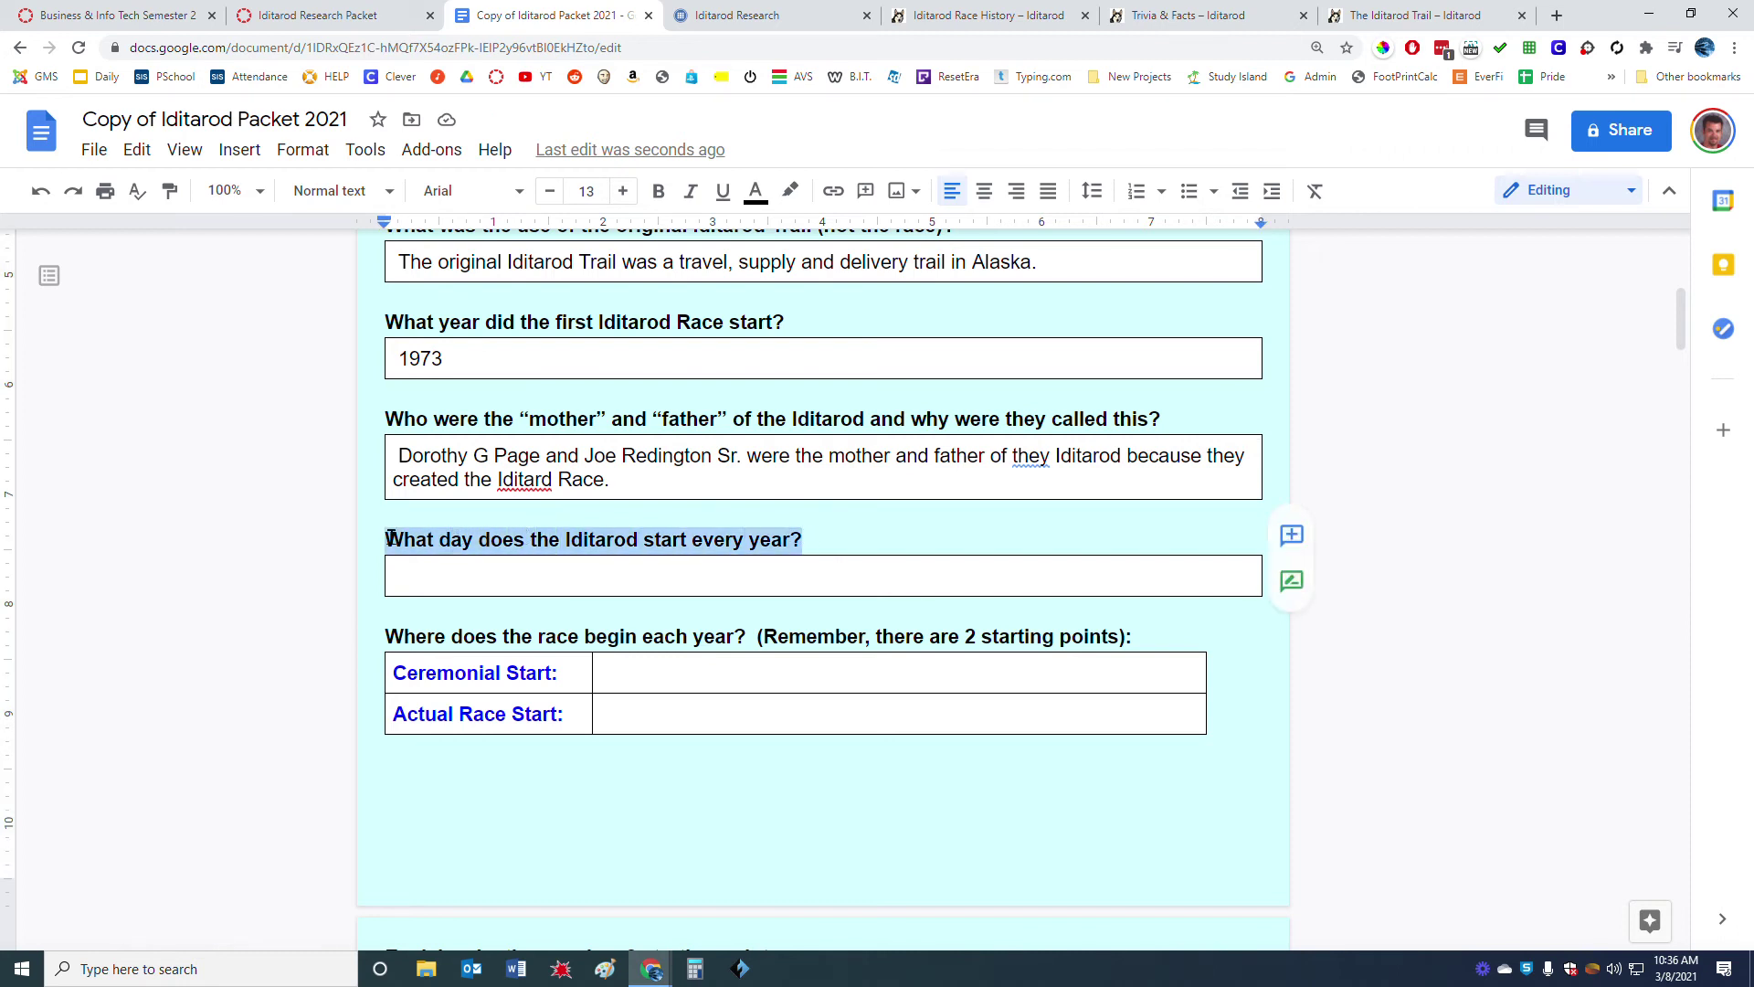
left_click(751, 17)
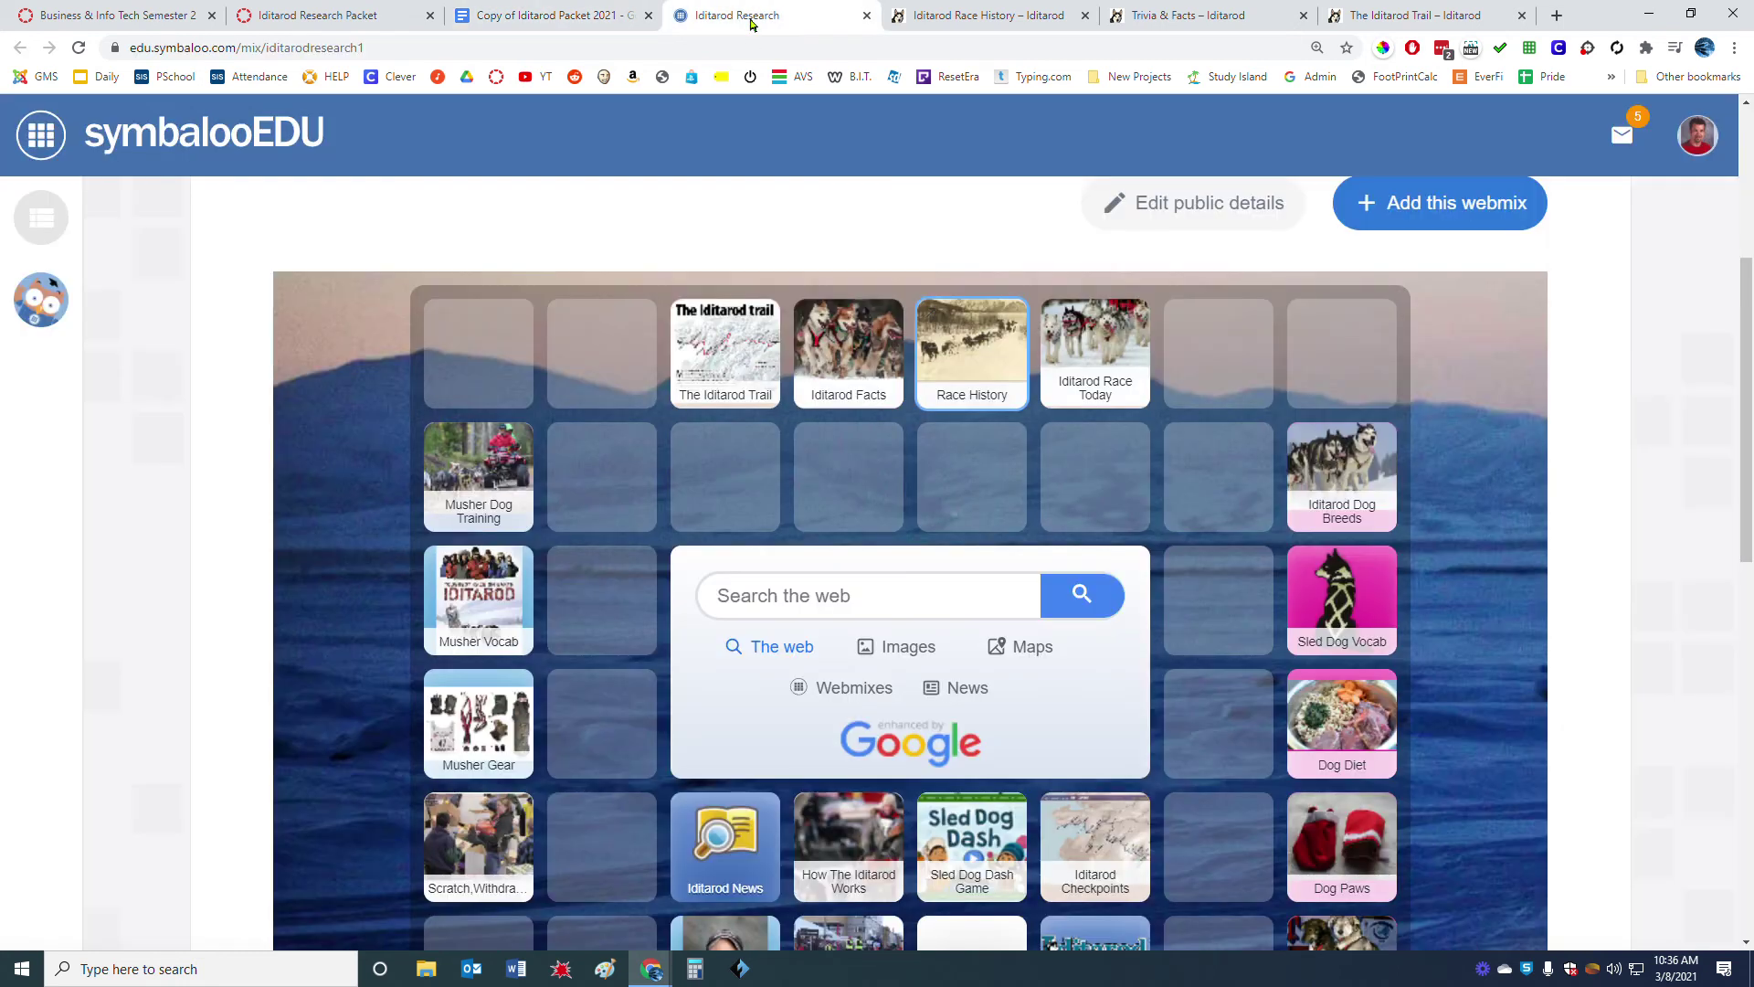
left_click(1096, 378)
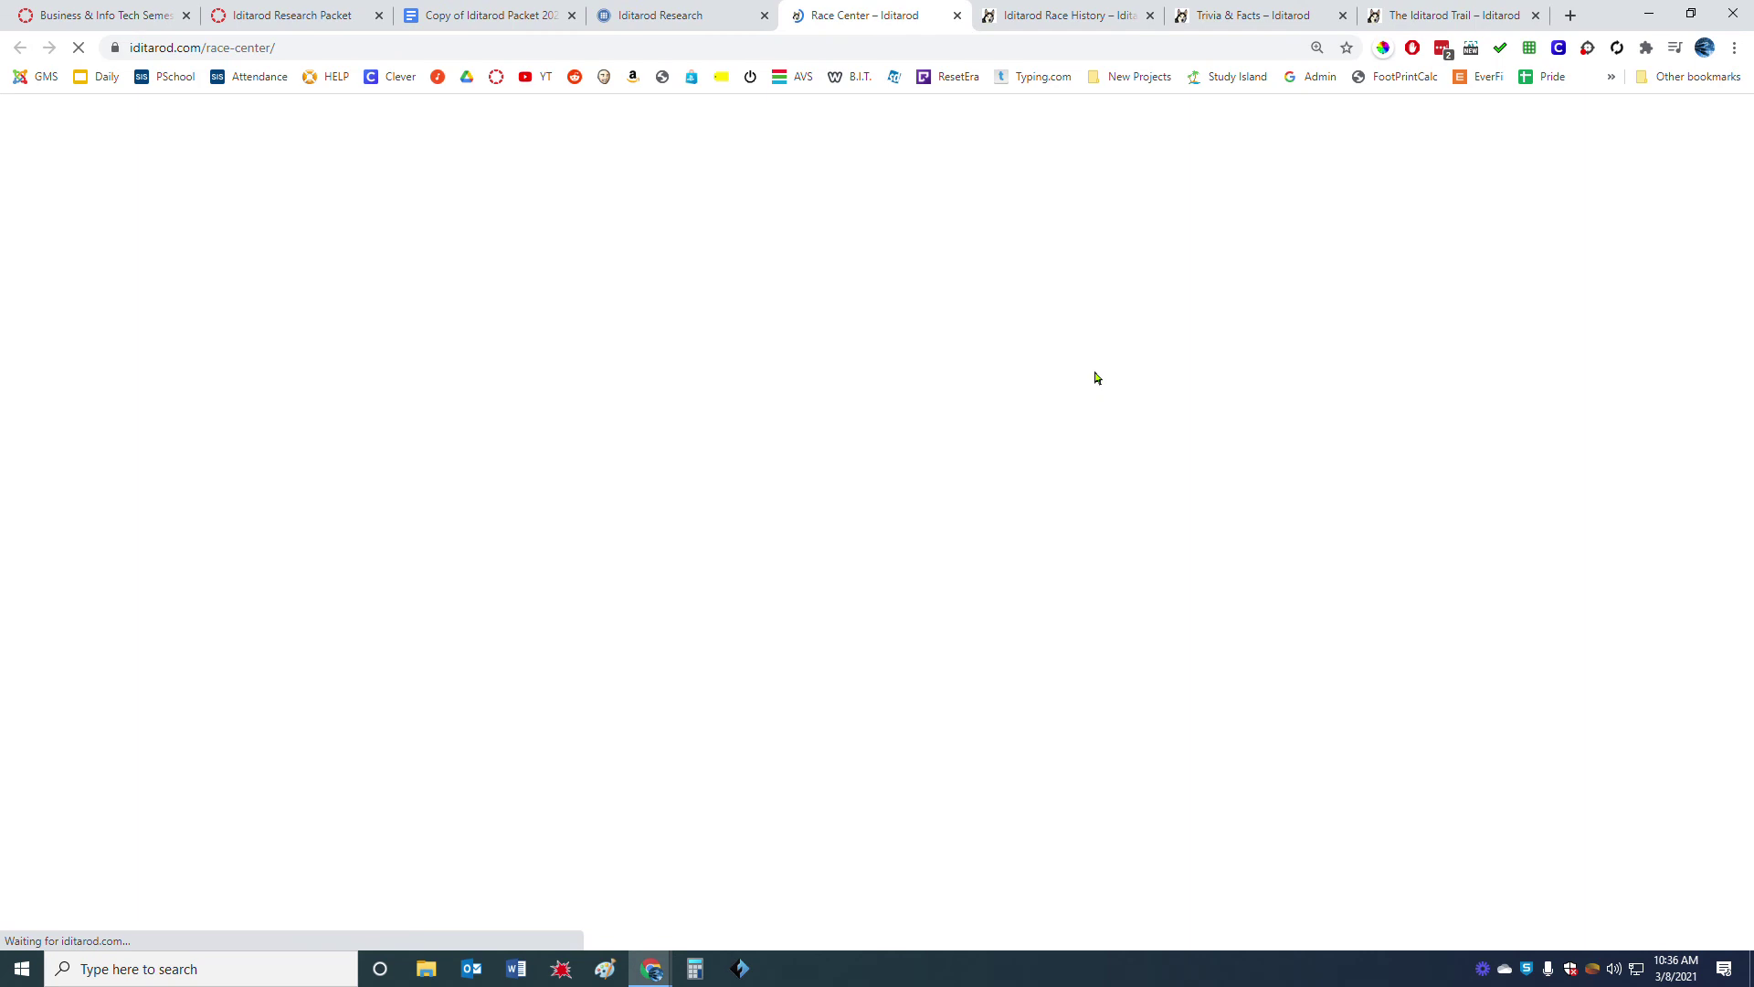
Find the Event Day section on the Race Center page and highlight its first sentence on when the race starts.
scroll(806, 442, "down", 4)
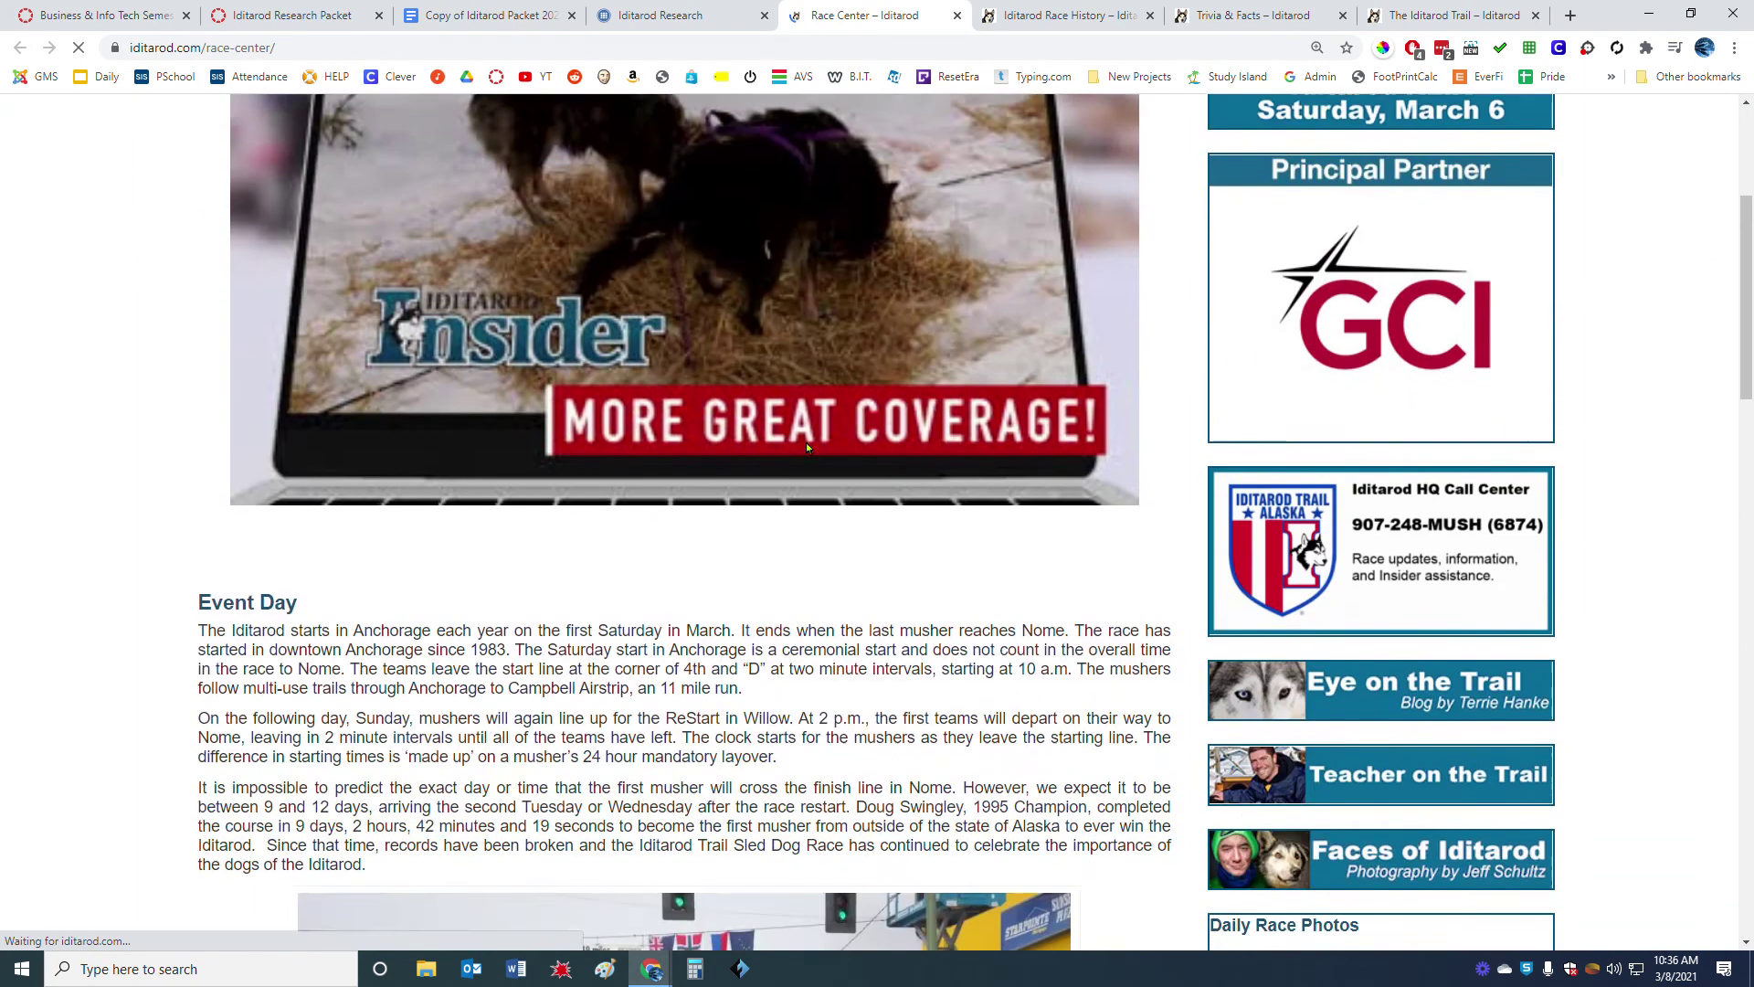
scroll(805, 442, "down", 2)
left_click_drag(201, 464, 732, 466)
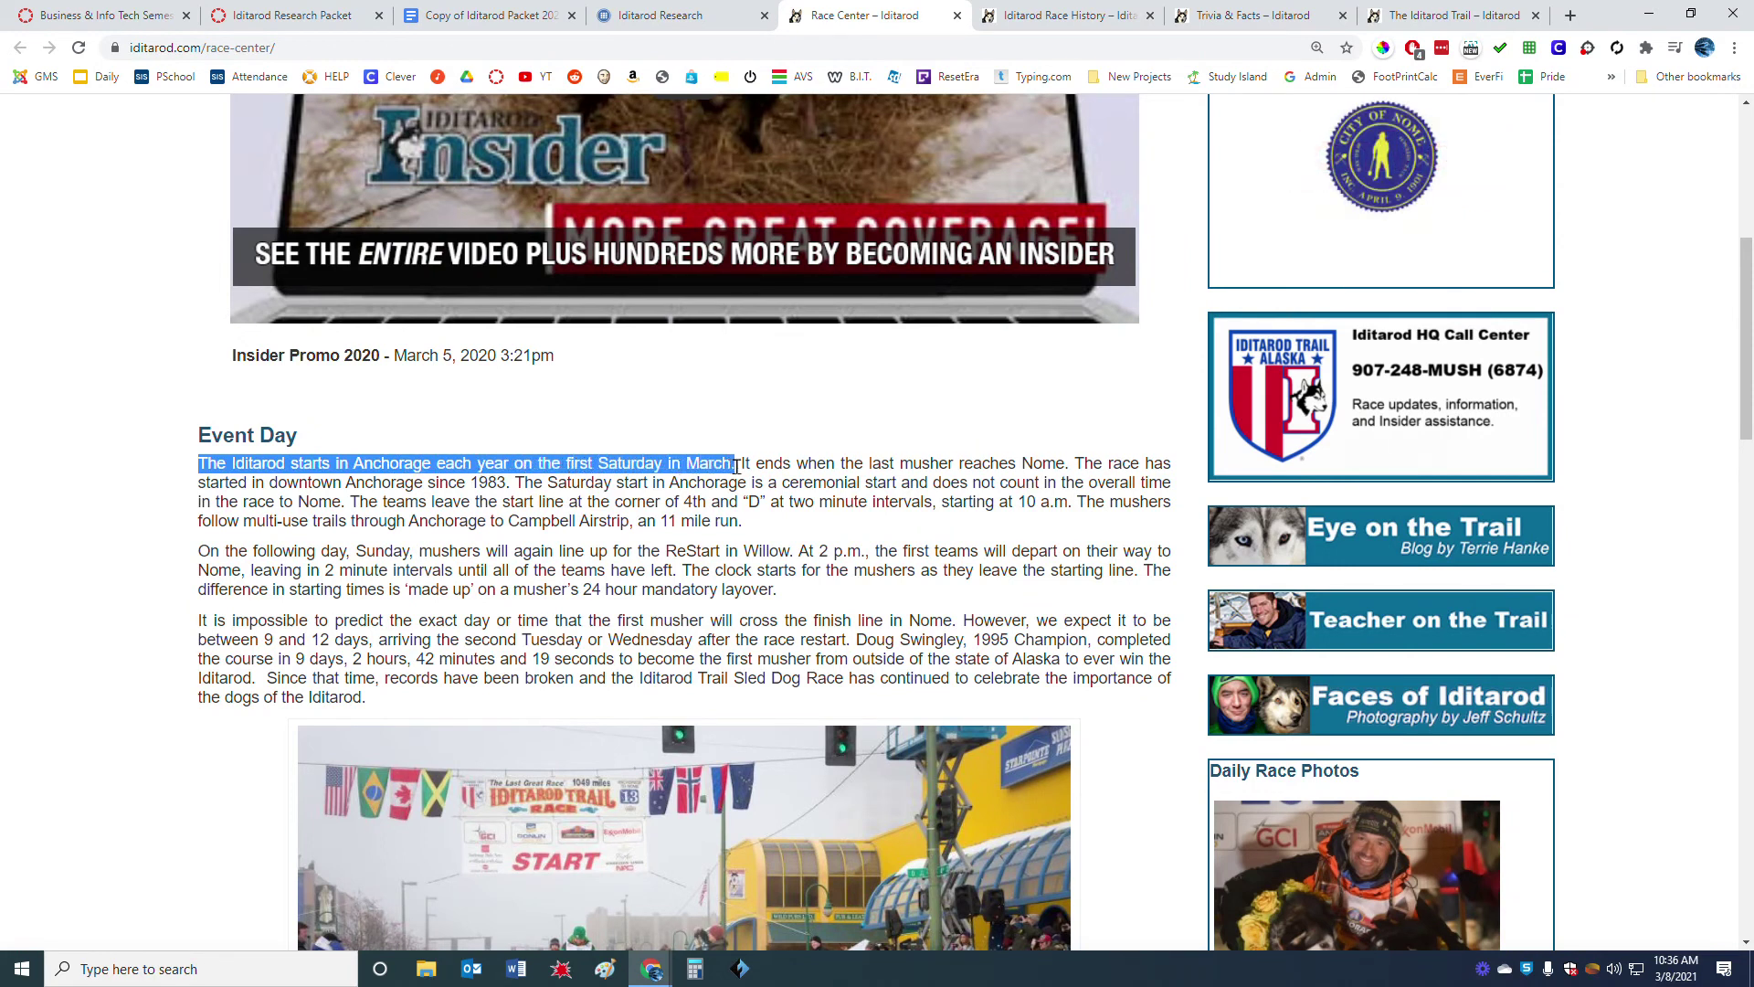
Enter "The first Saturday in March each year!" in the packet as the day the Iditarod starts.
left_click(475, 16)
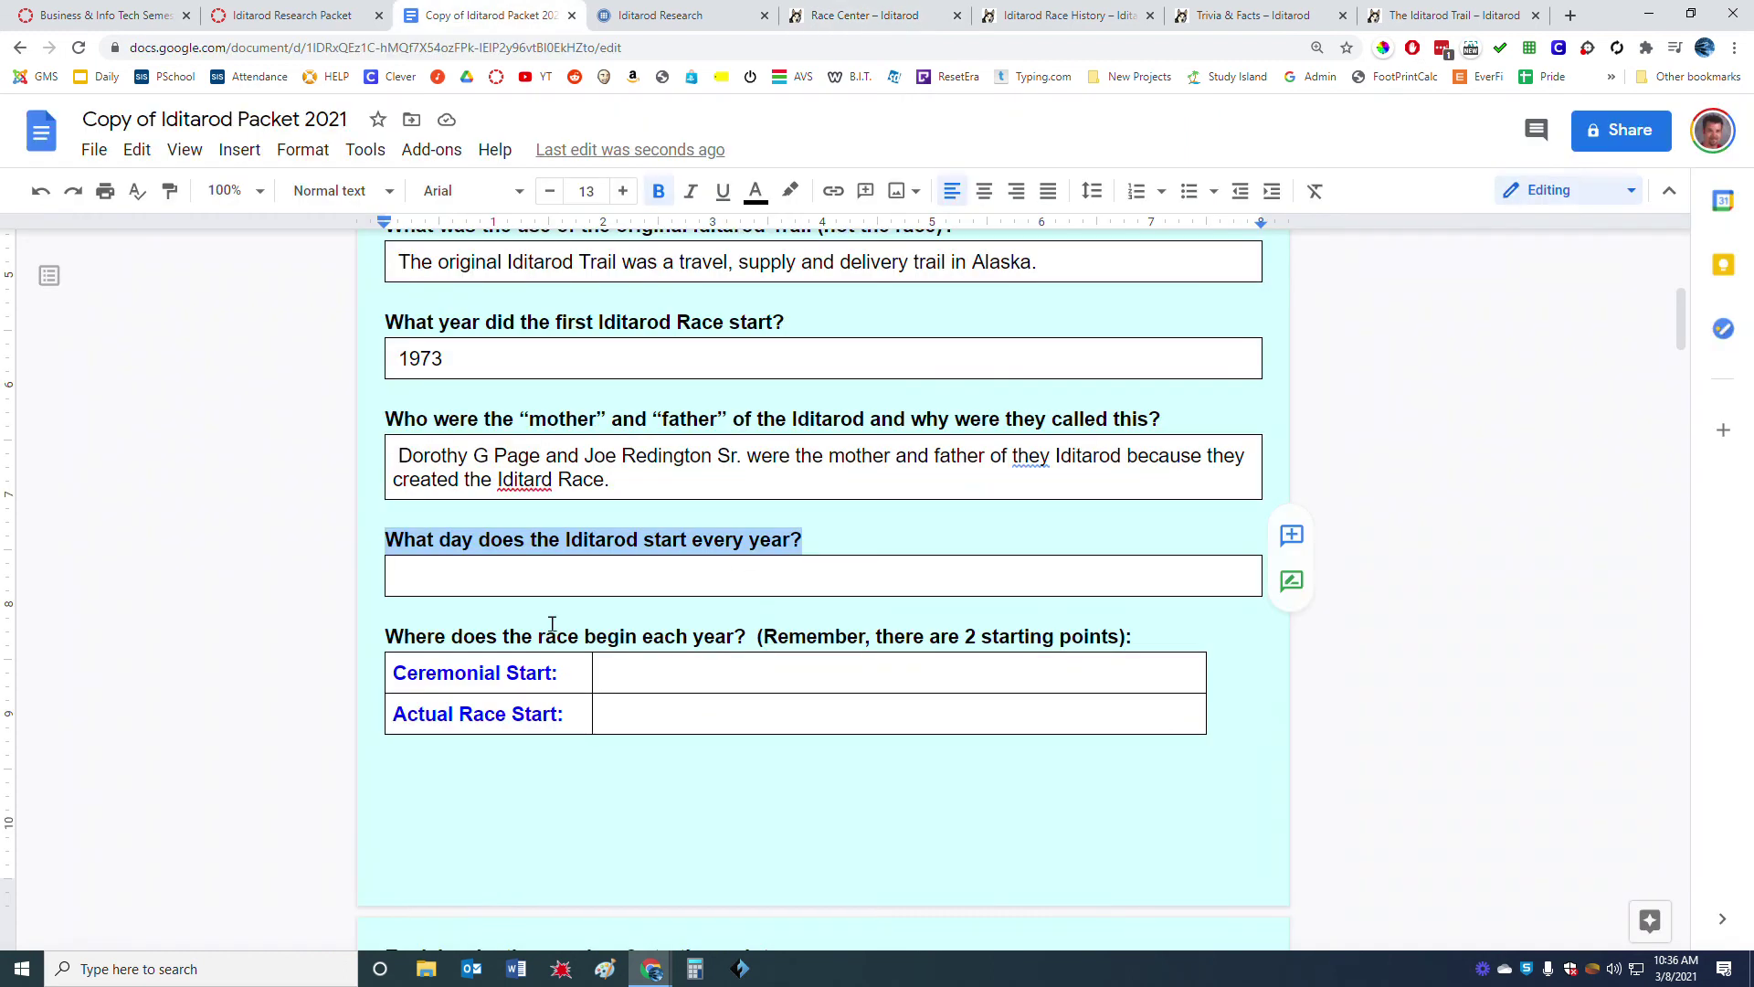
left_click(519, 579)
type("The fir")
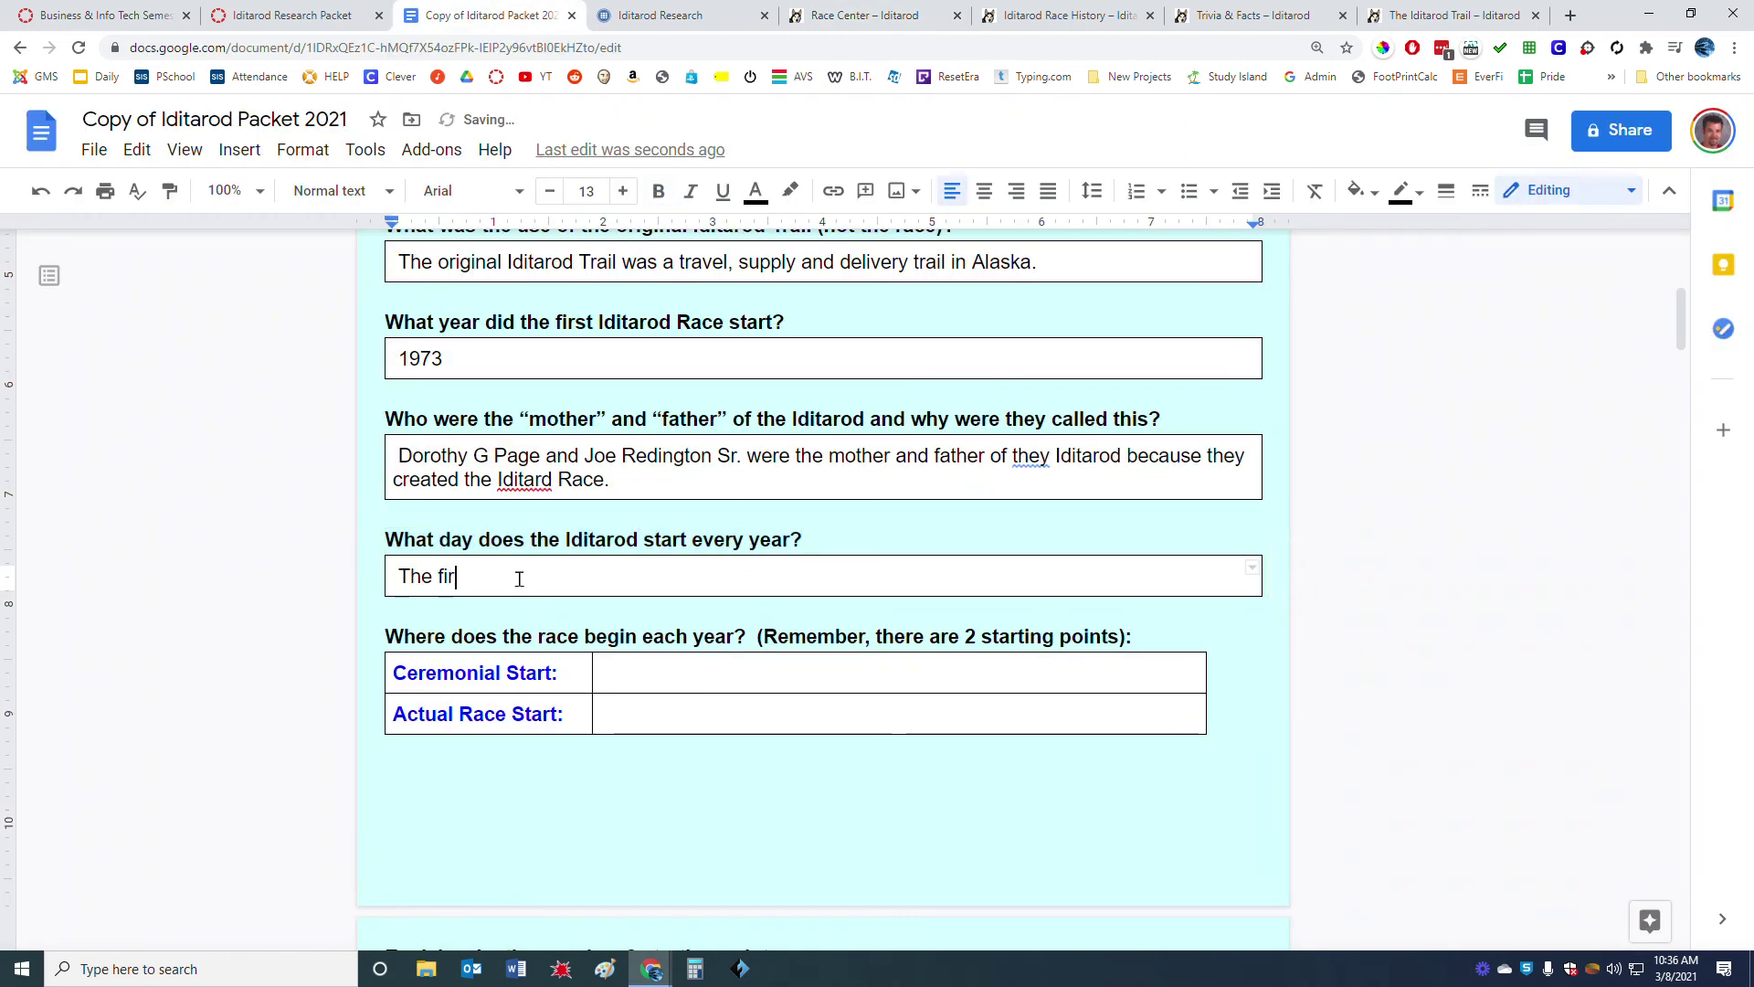
type("st Saturday in March each year!")
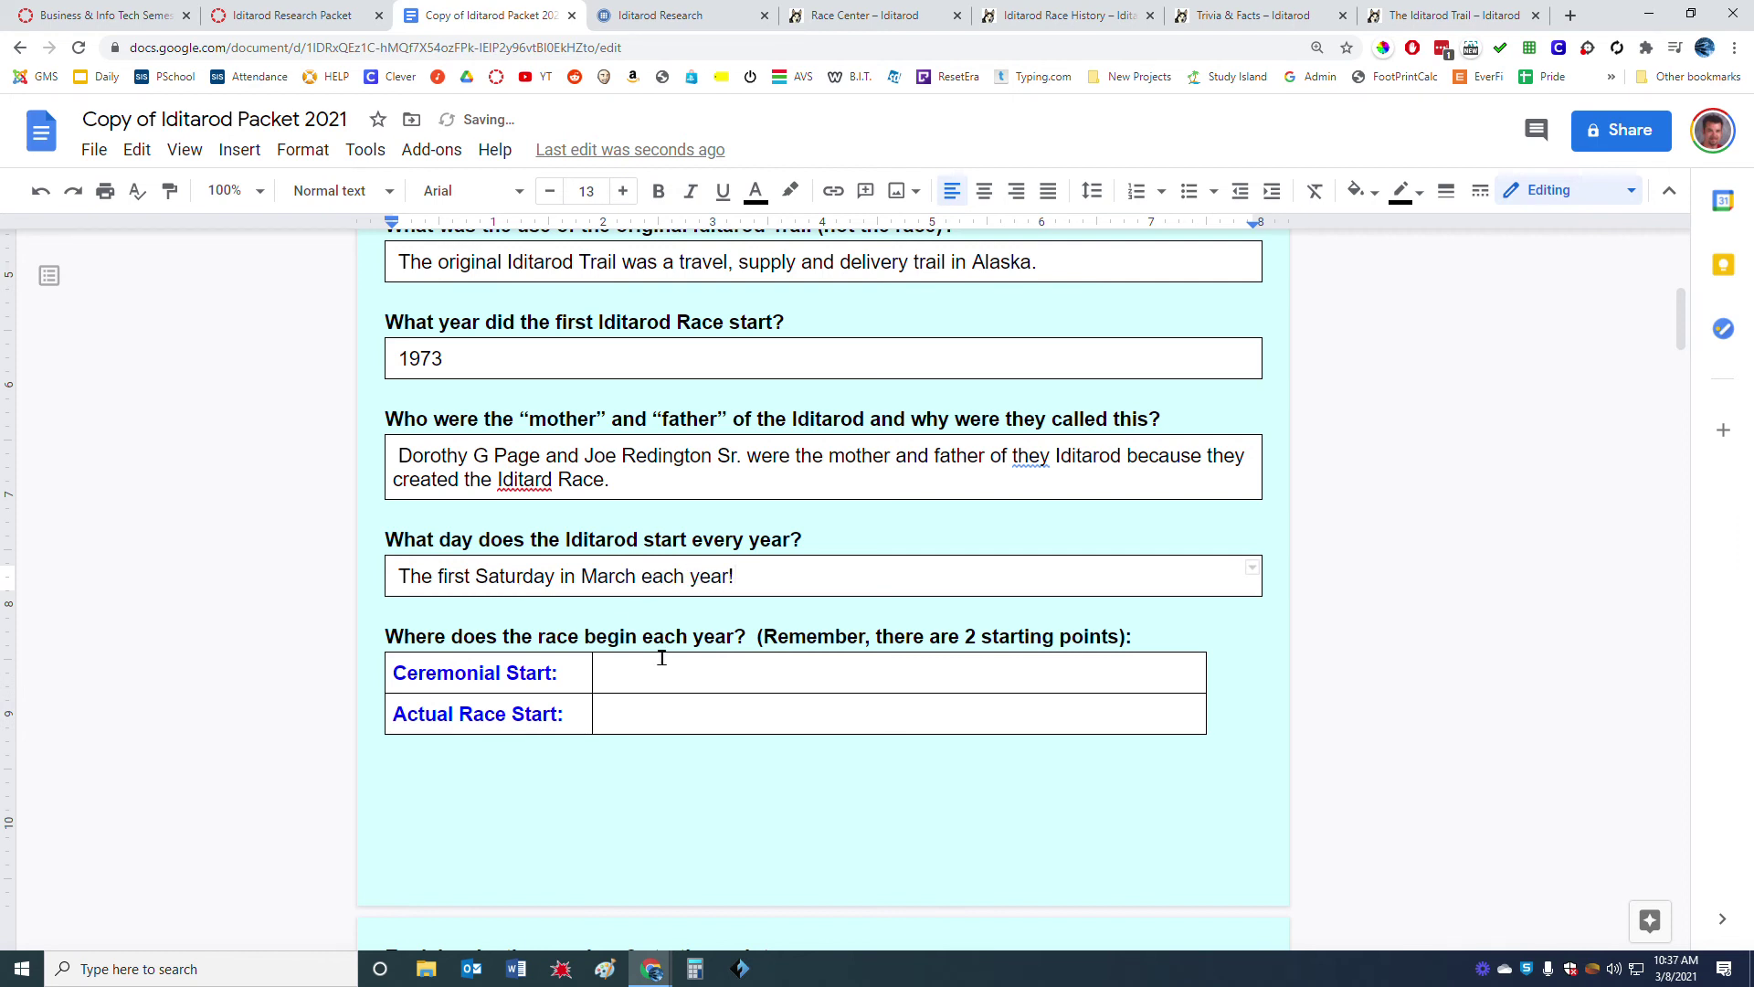
Review the packet question about the ceremonial and actual race starts and look over the webmix for a matching source.
scroll(661, 658, "down", 1)
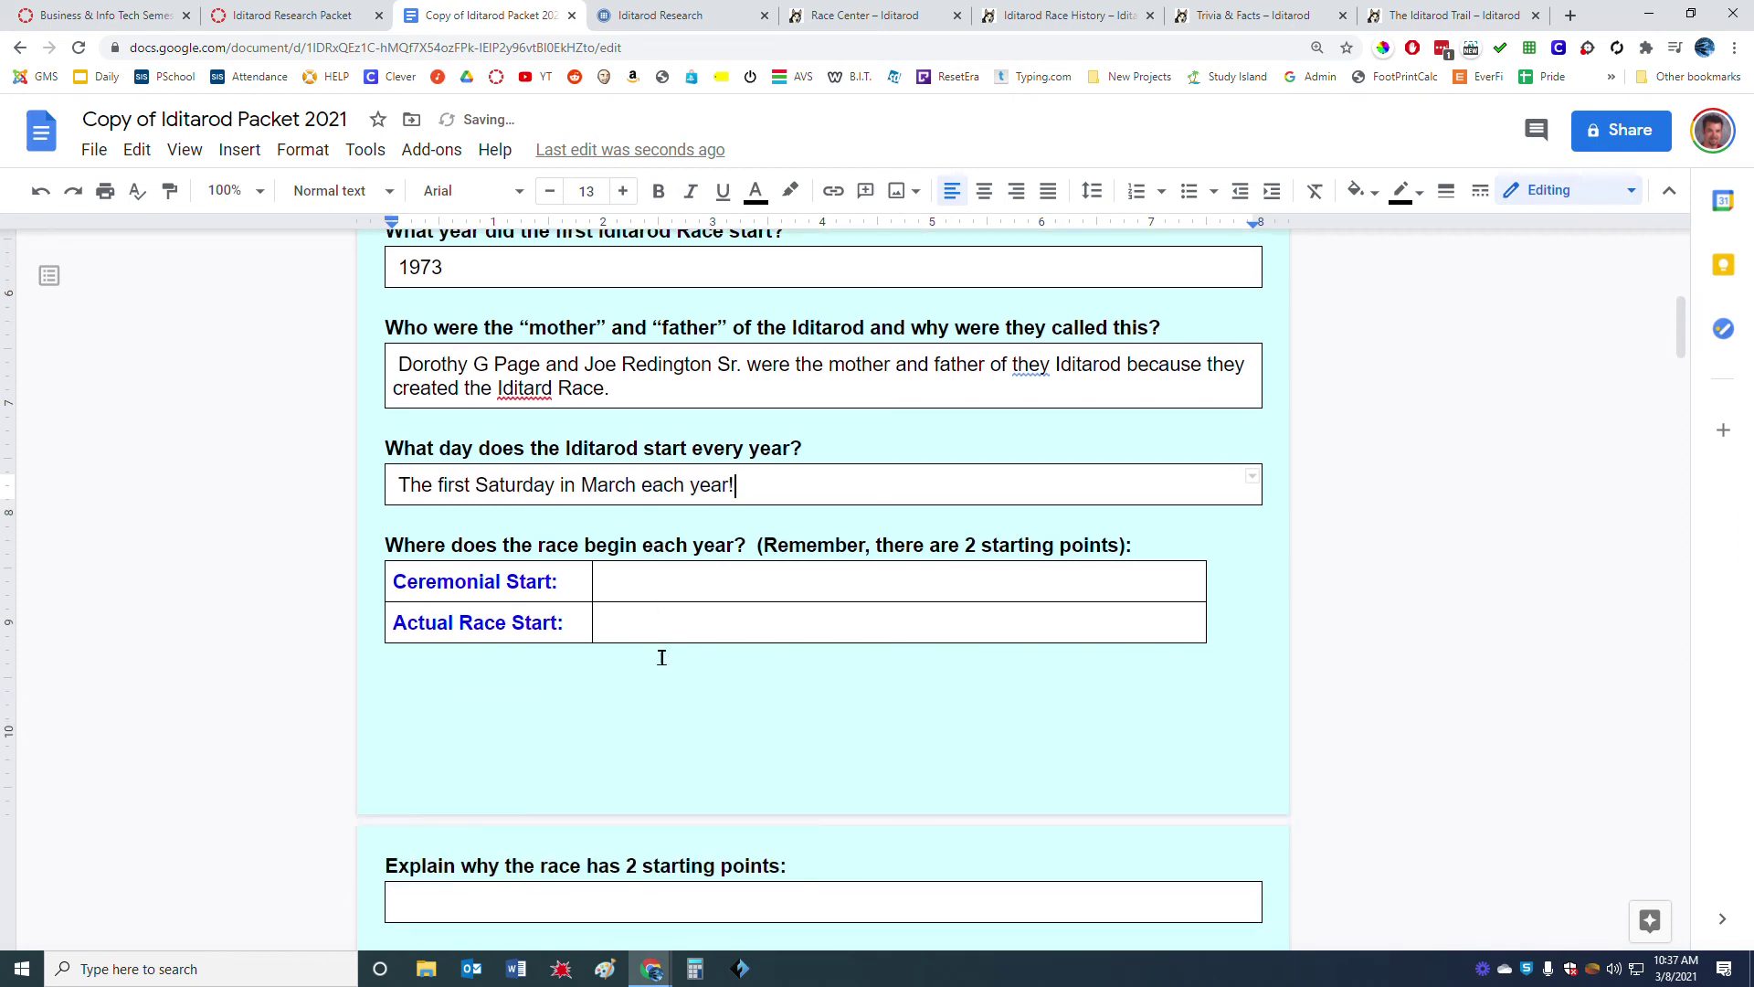
scroll(661, 658, "down", 1)
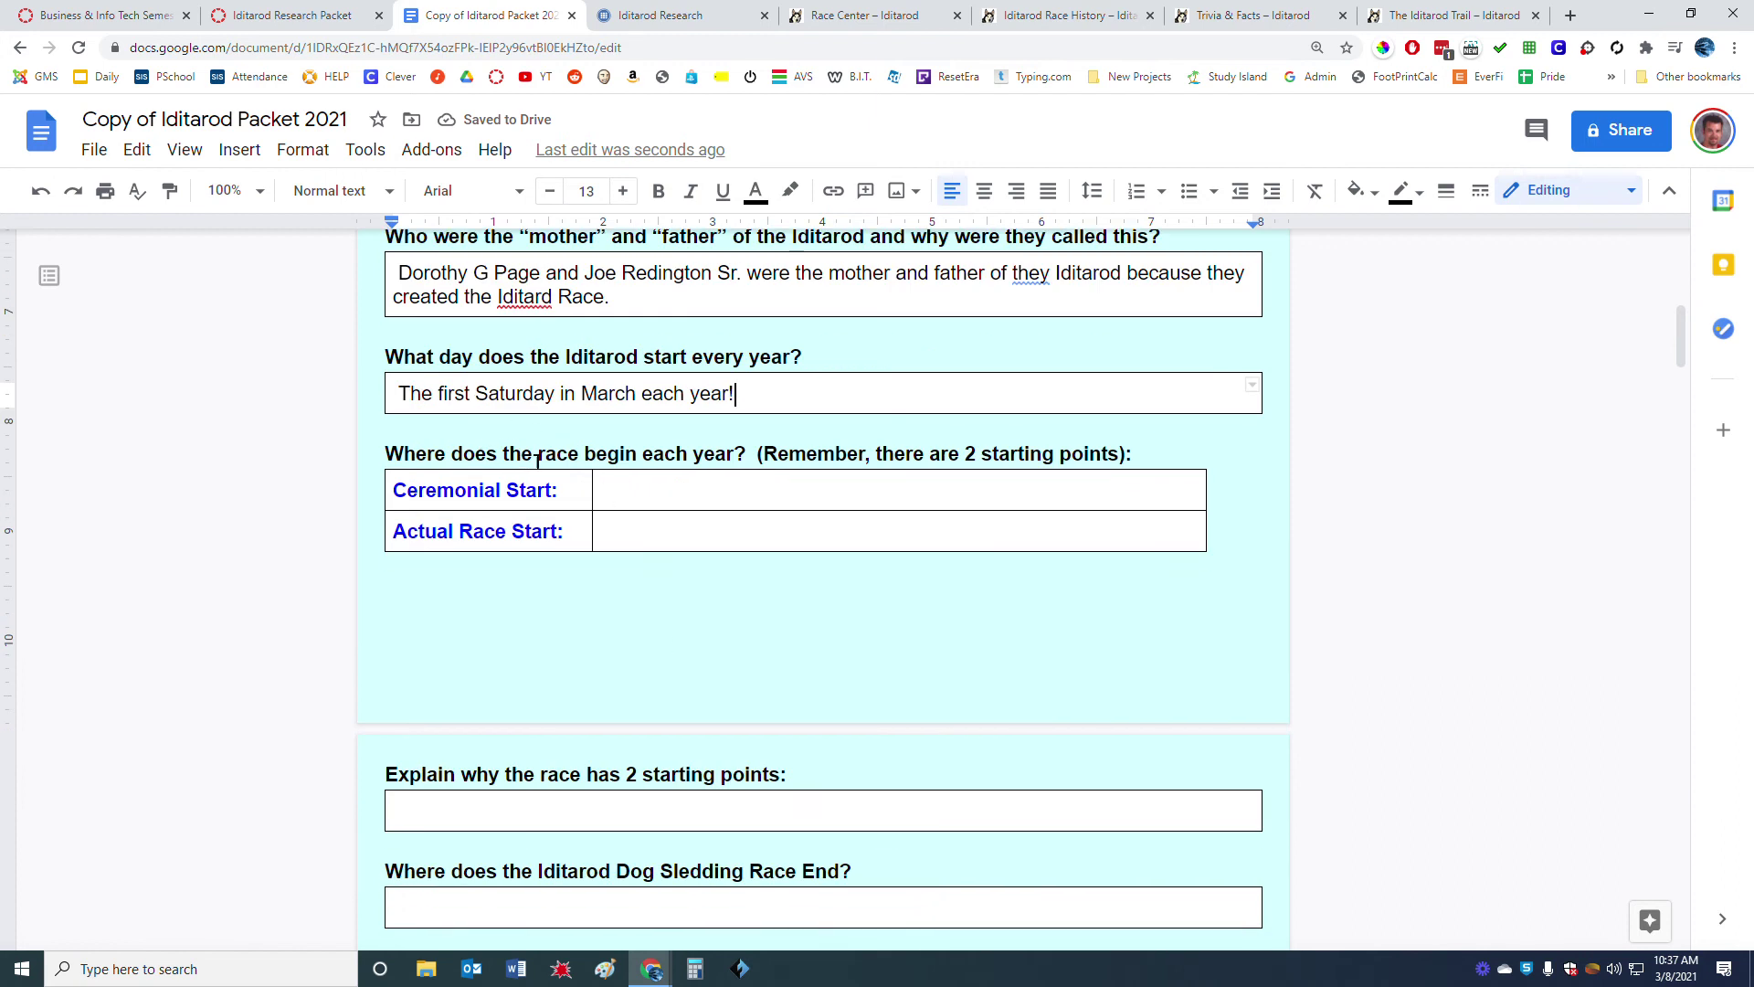
left_click(568, 488)
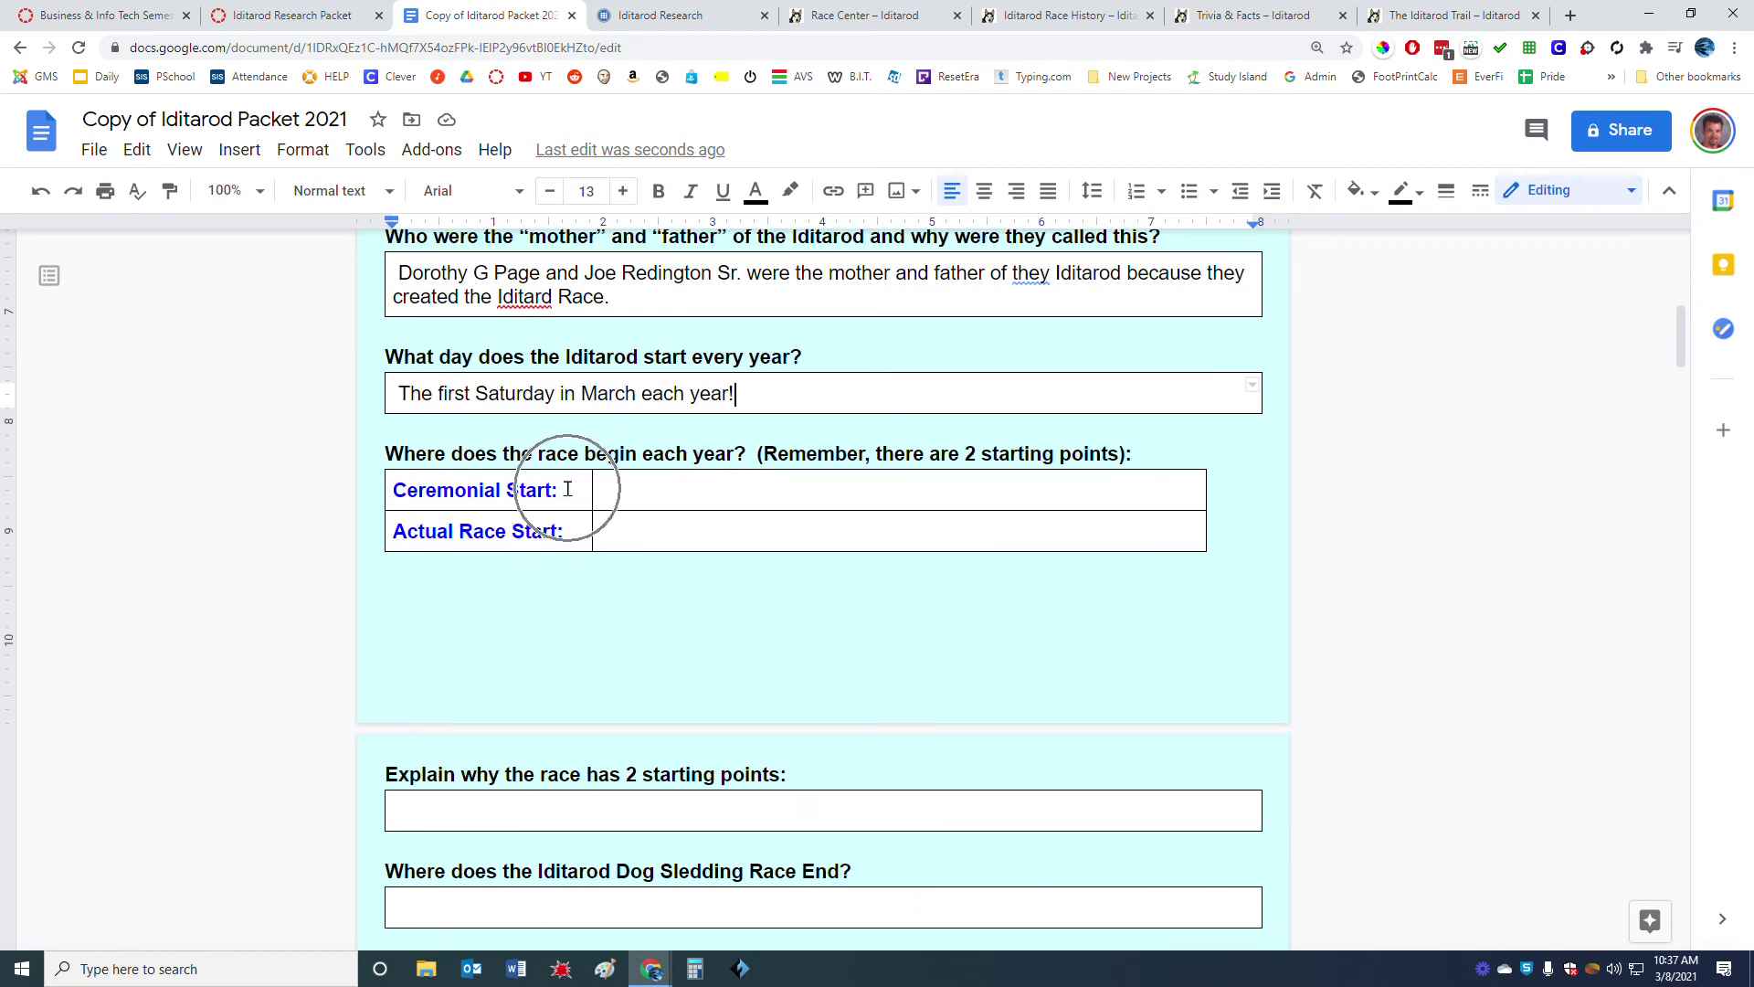
left_click(692, 16)
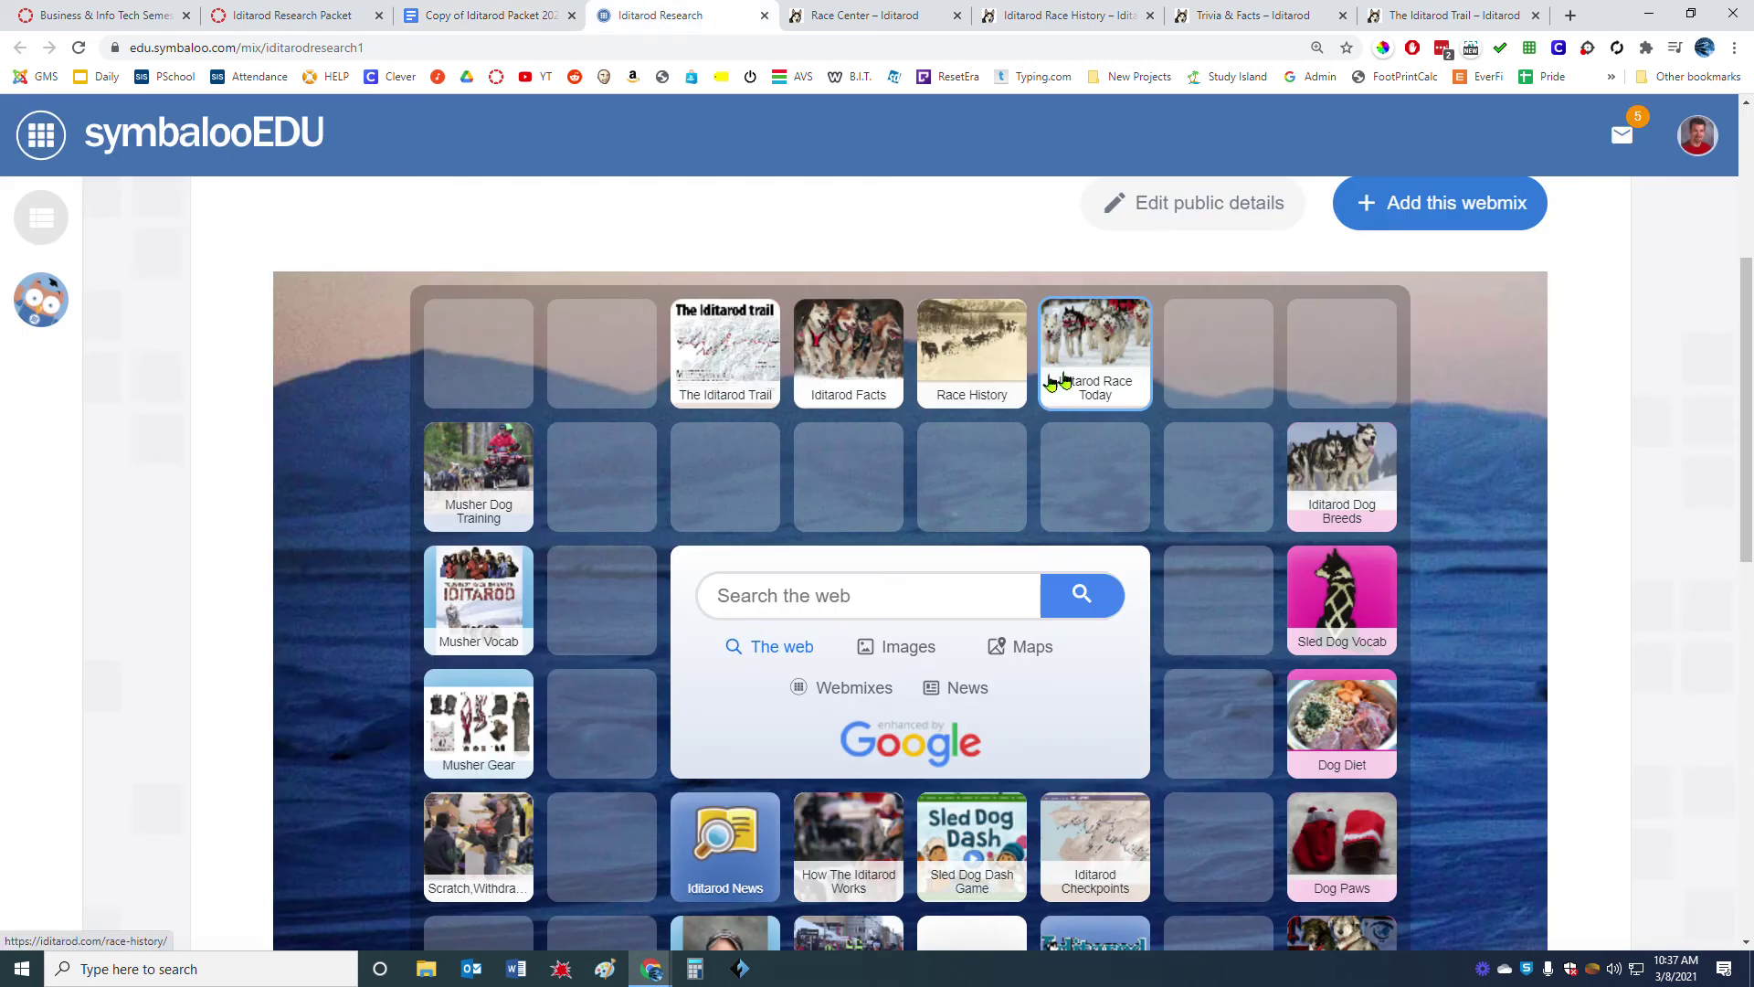
left_click(530, 25)
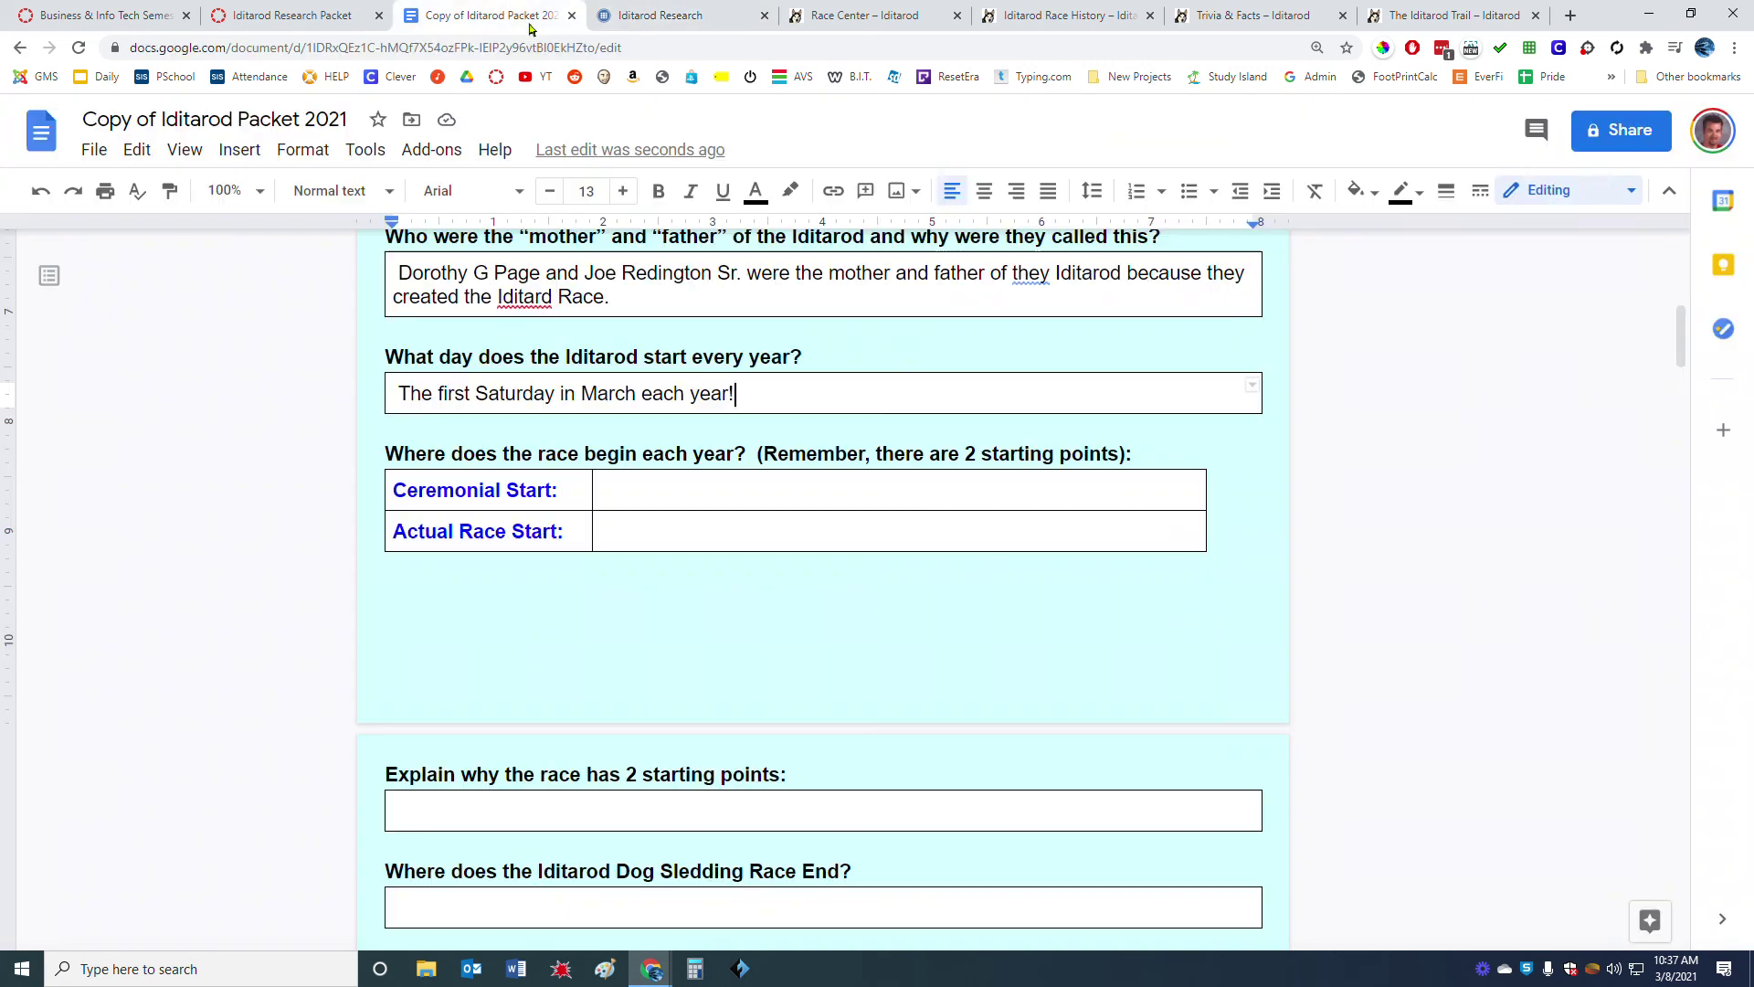
Highlight the question on why the race has 2 starting points and compare the remaining packet questions with the webmix links.
scroll(656, 701, "down", 3)
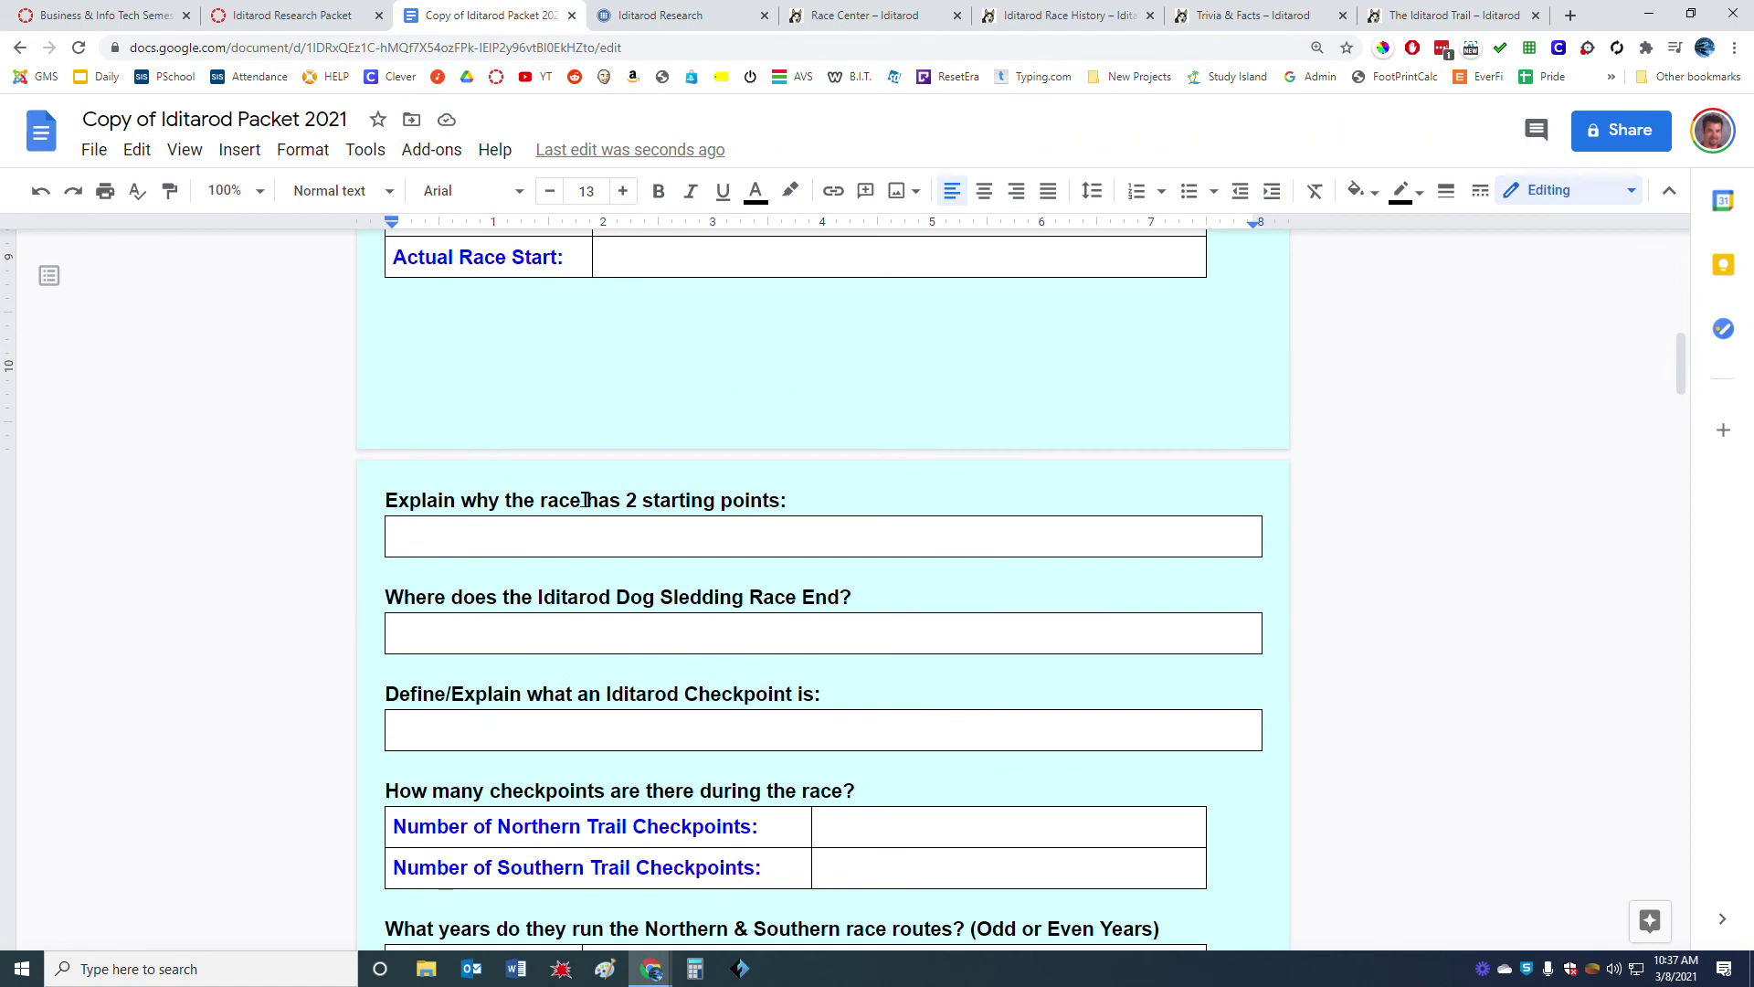
left_click_drag(775, 502, 384, 501)
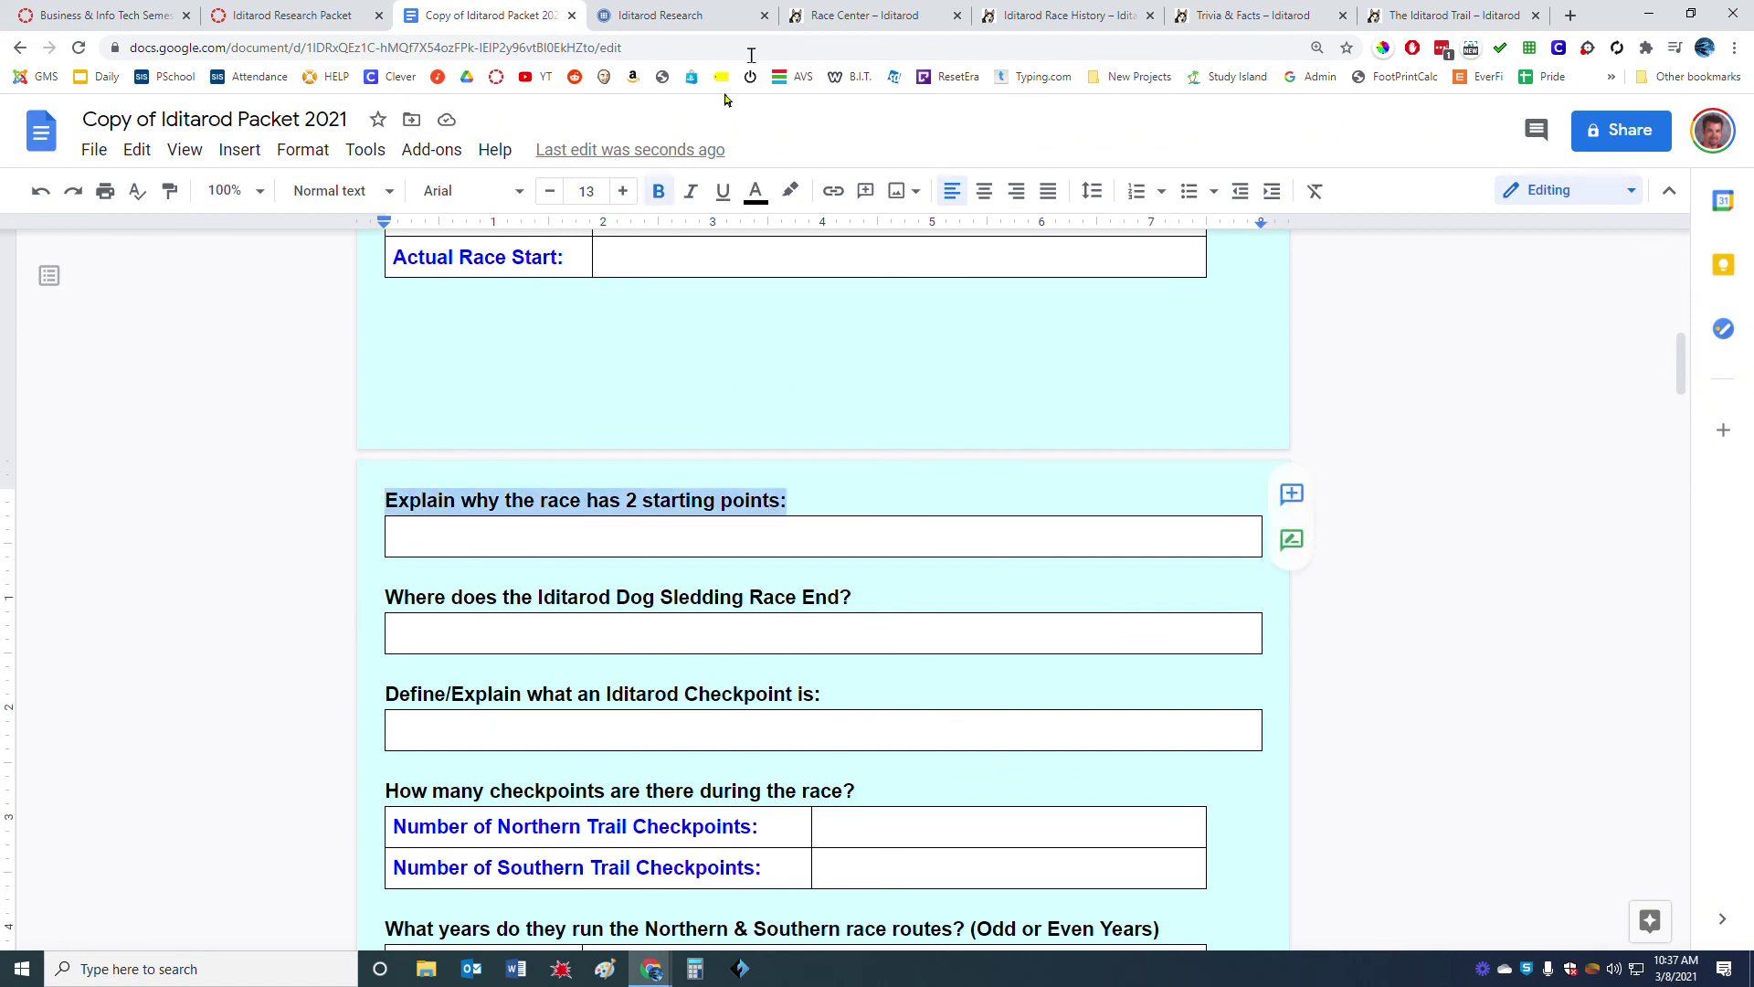
left_click(684, 20)
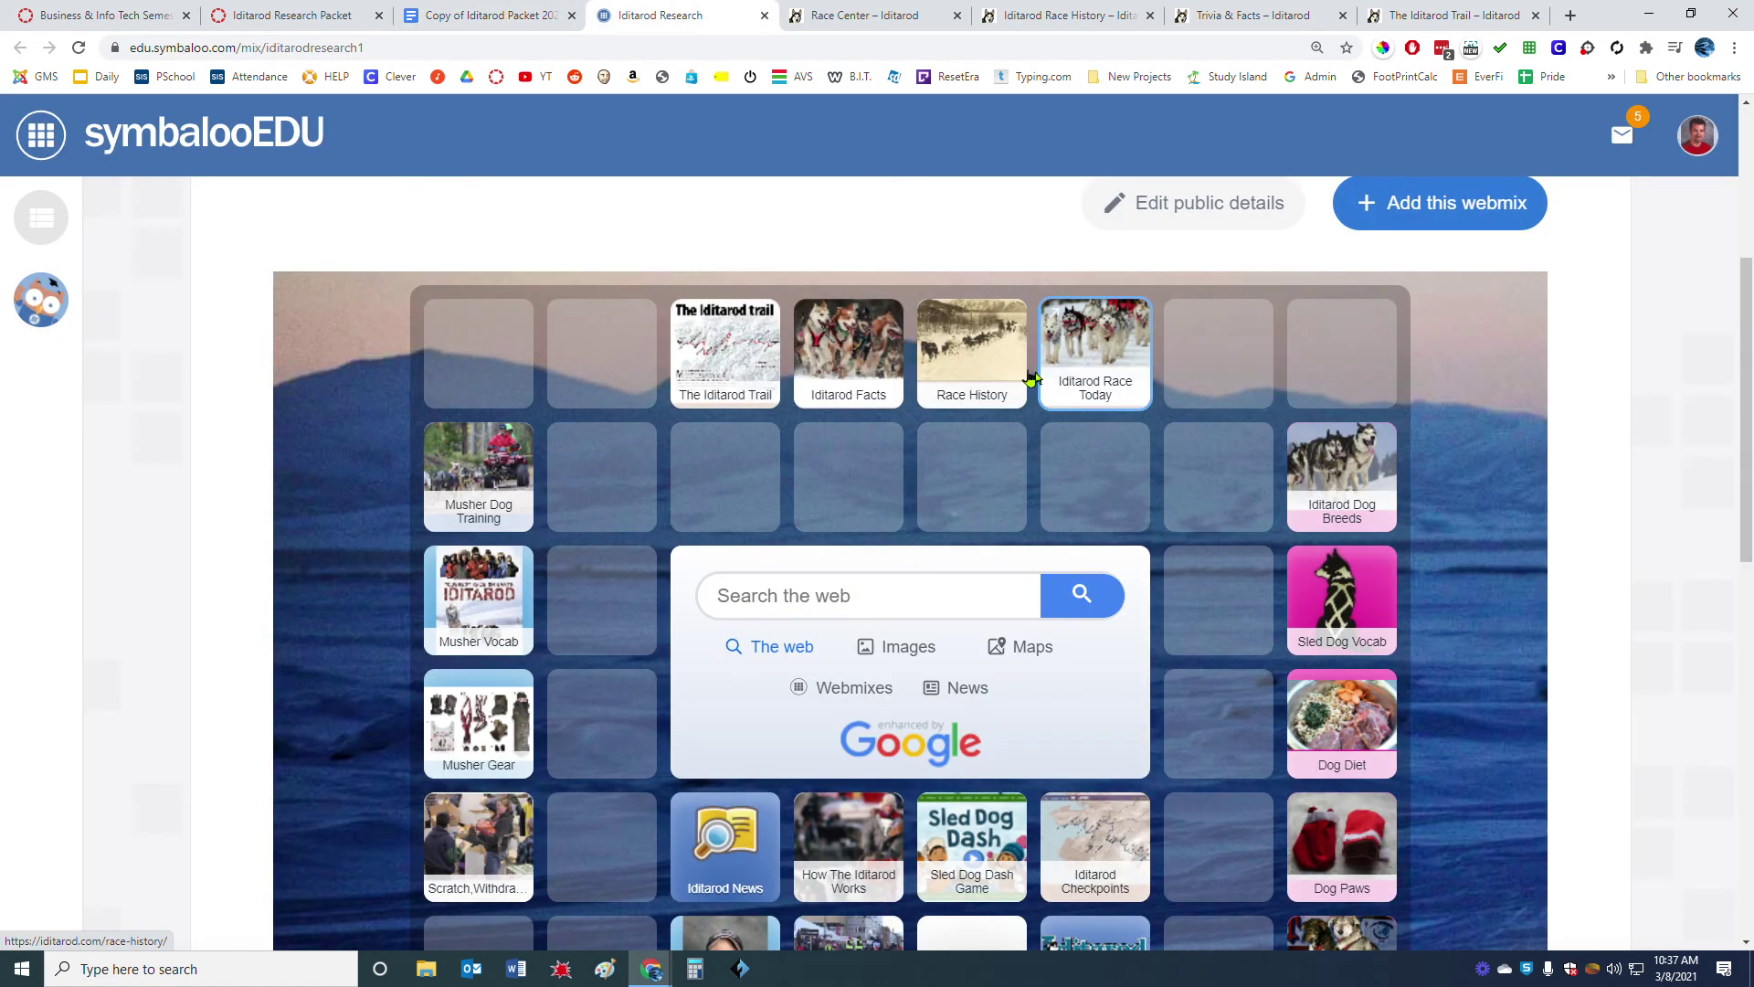
left_click(484, 16)
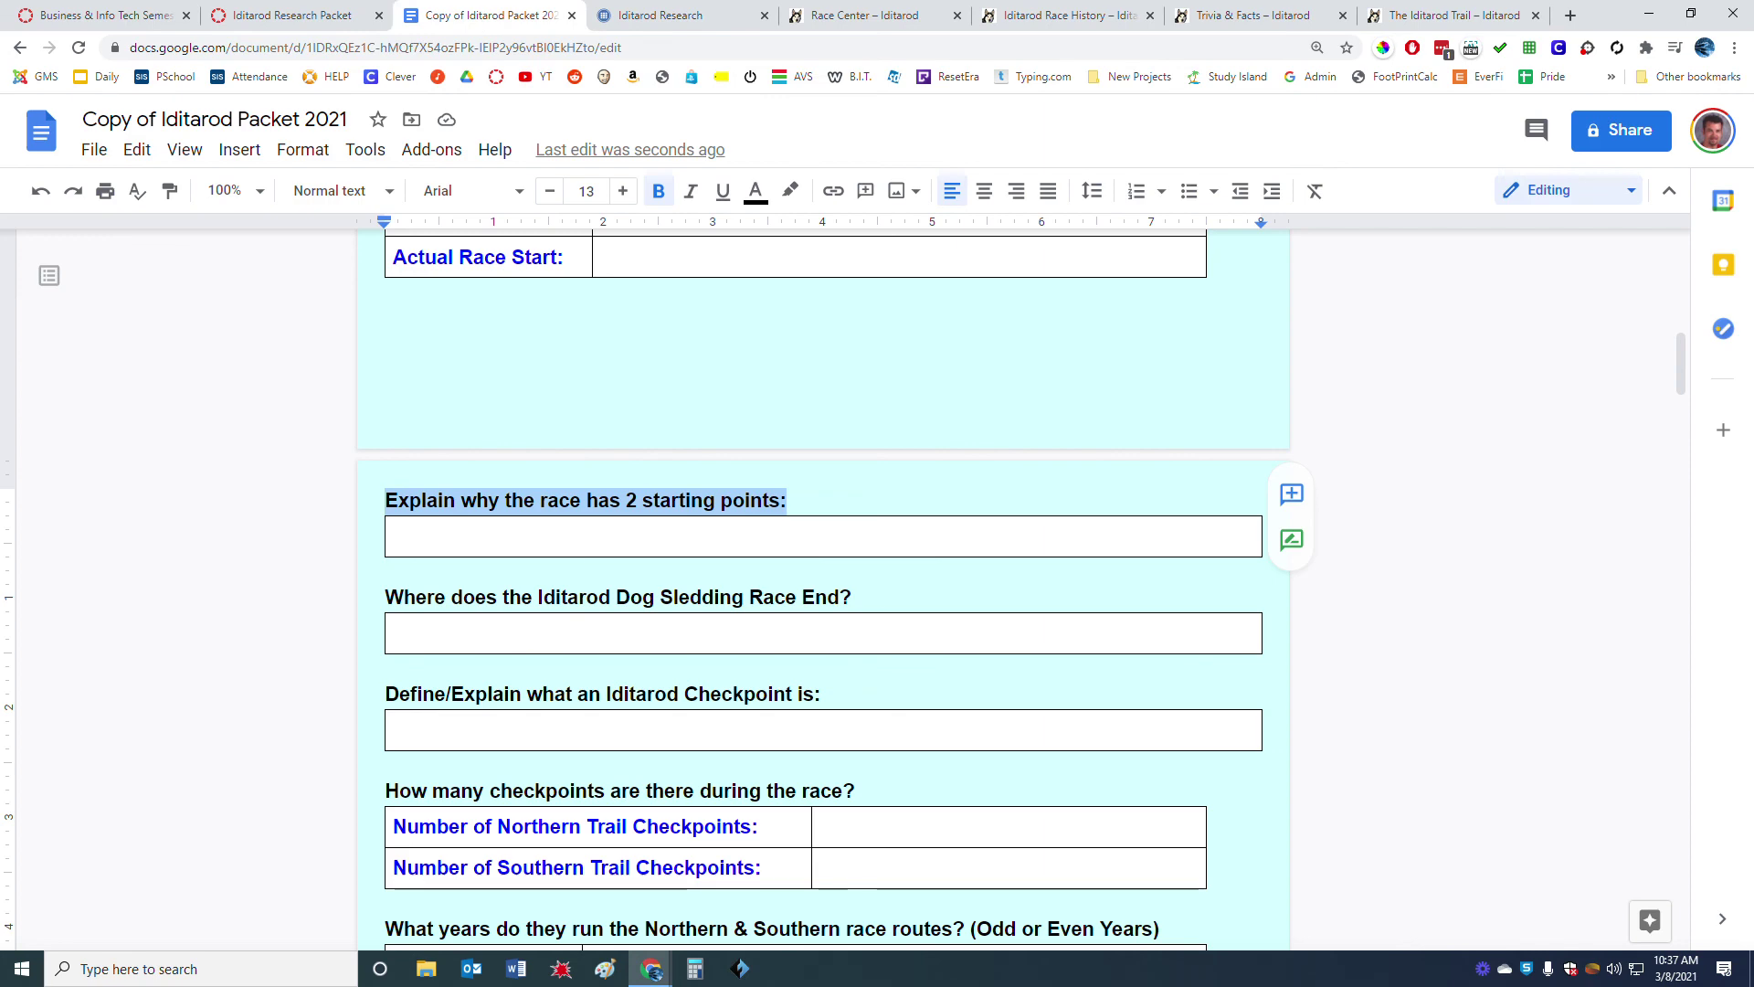
scroll(581, 386, "down", 2)
scroll(581, 386, "down", 3)
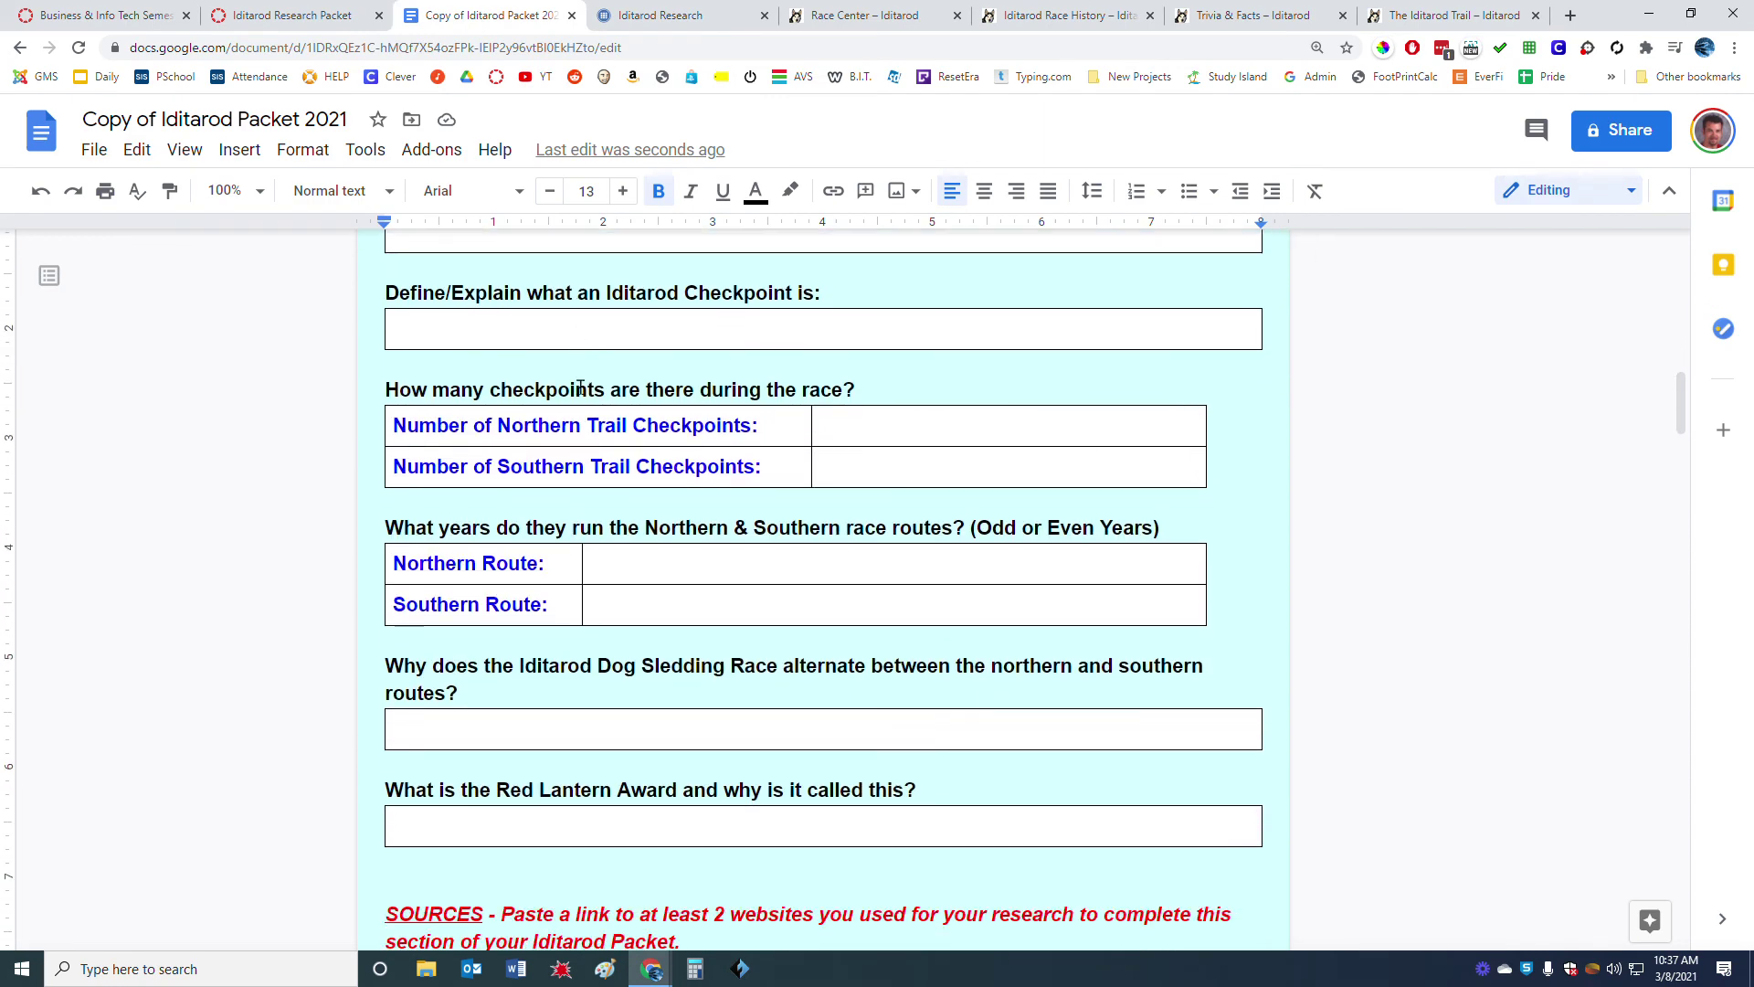
scroll(580, 387, "up", 3)
key("ctrl+Tab")
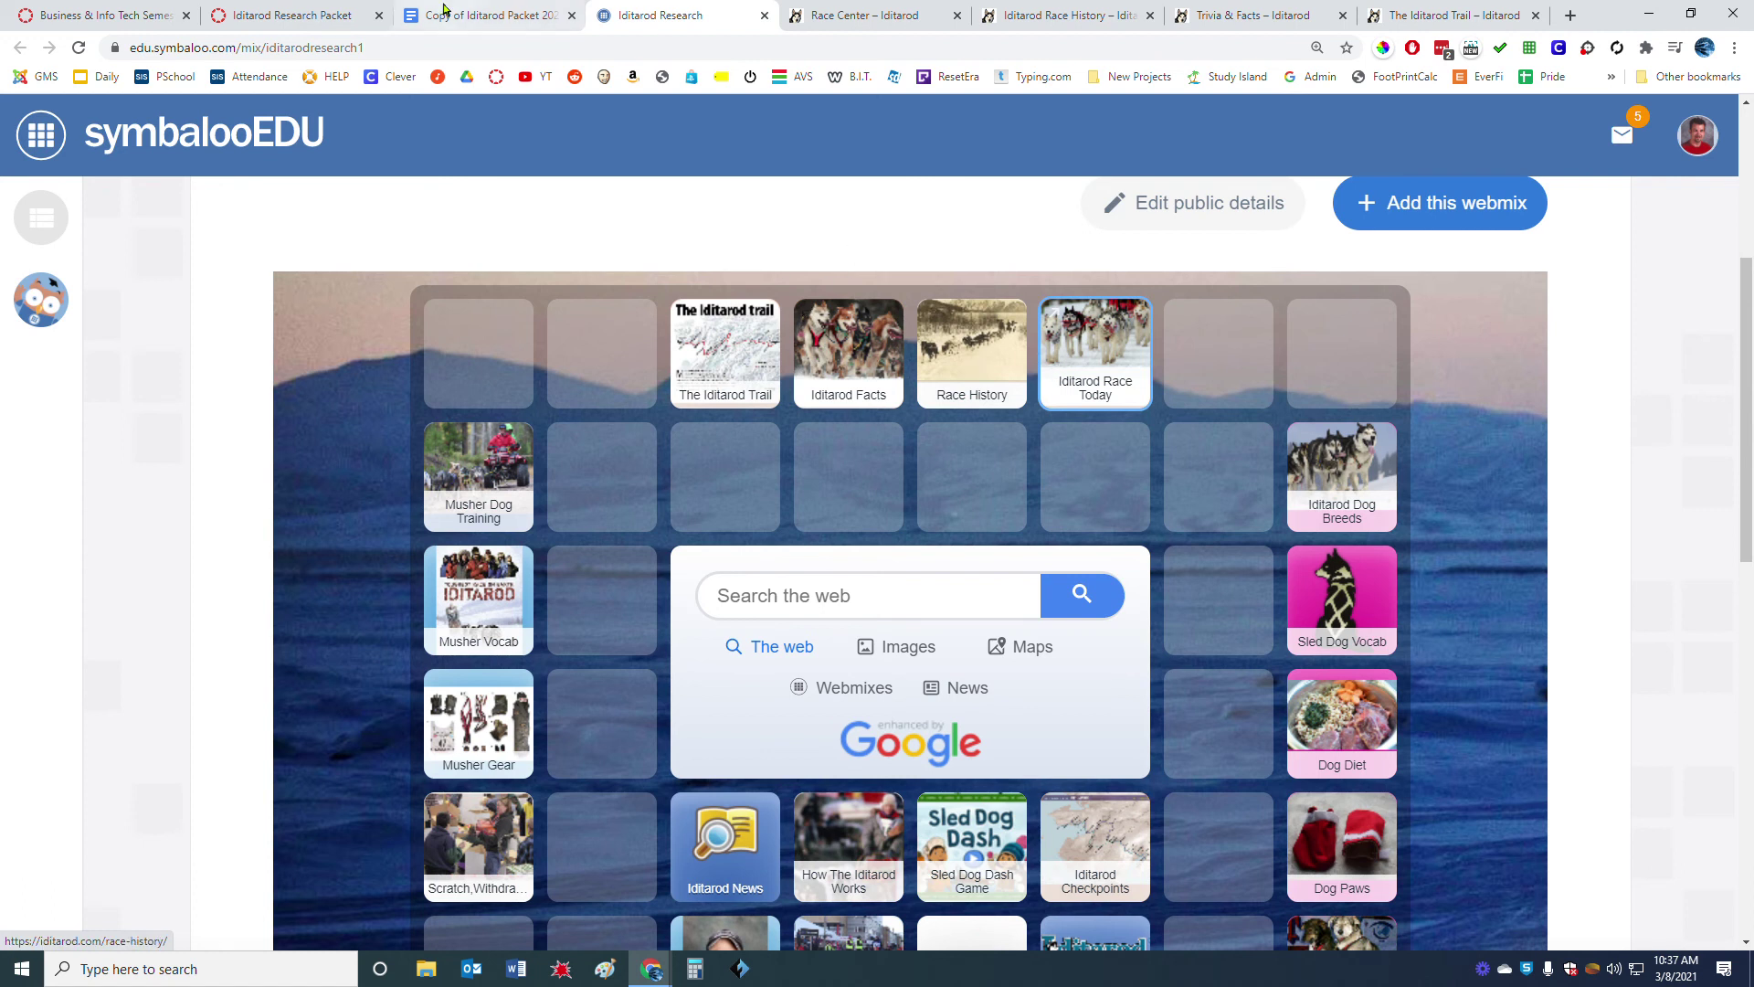
key("ctrl+shift+Tab")
Highlight the SOURCES instruction about pasting links to at least 2 websites used for the research.
scroll(636, 536, "down", 6)
left_click(686, 611)
left_click_drag(685, 611, 500, 585)
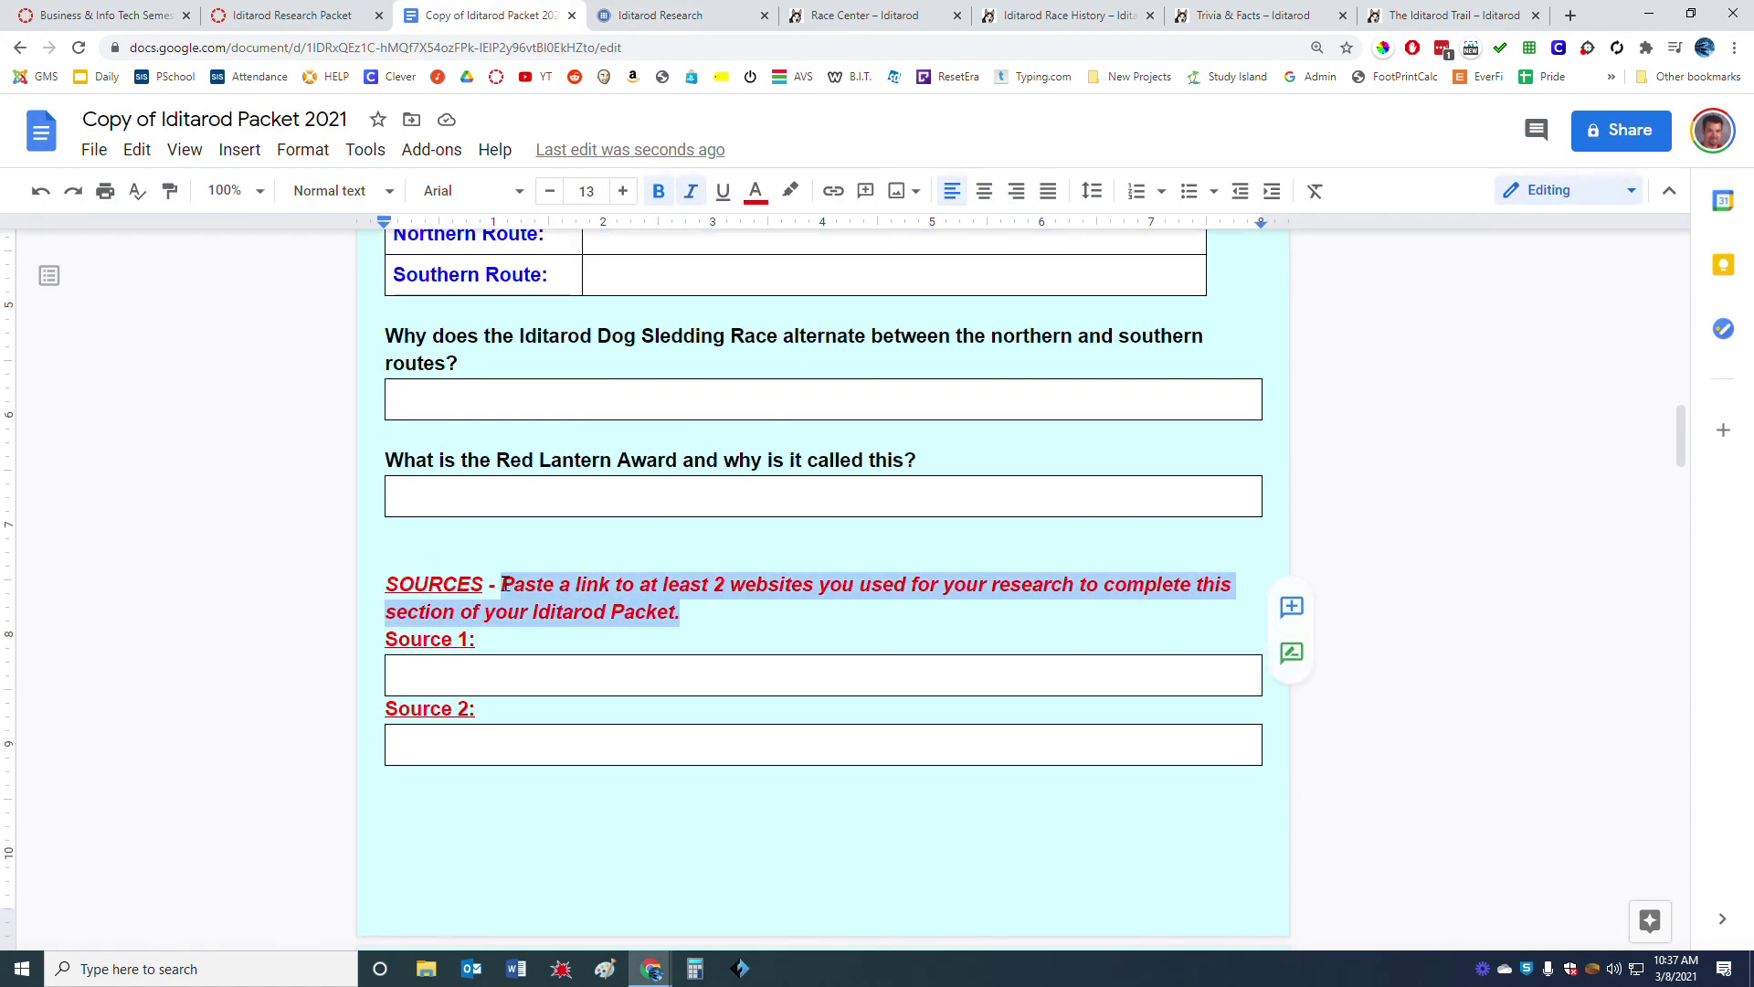
left_click(557, 665)
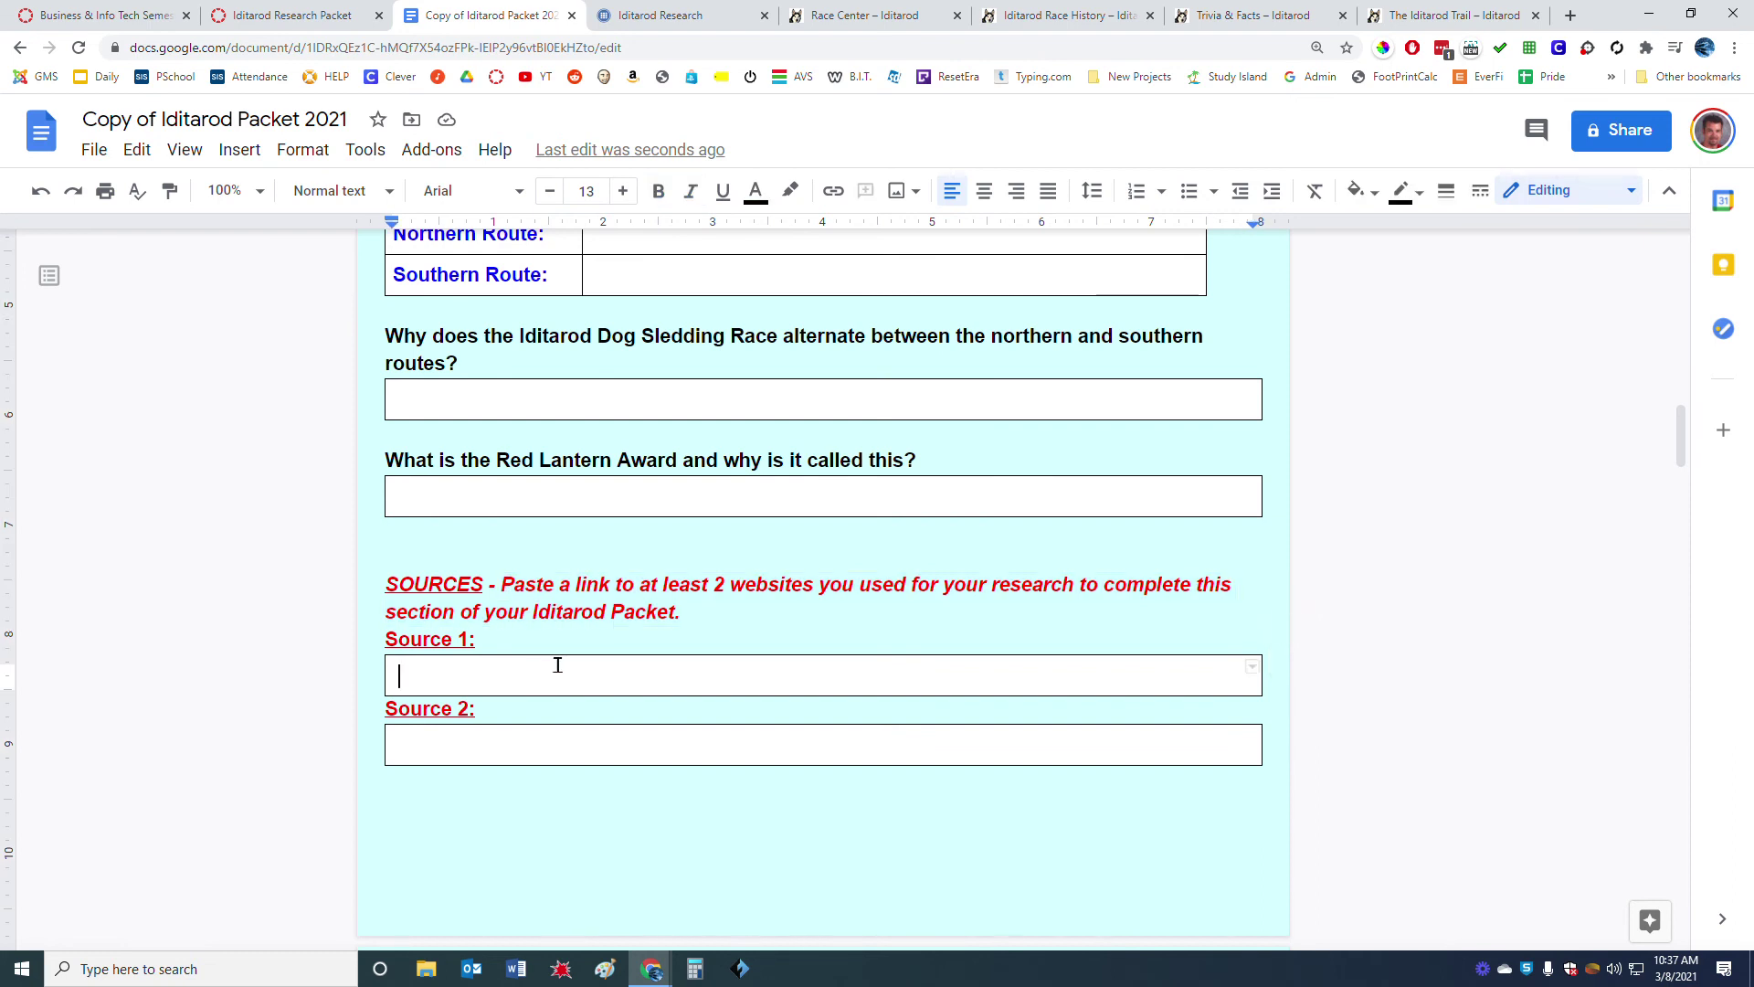
left_click(1032, 26)
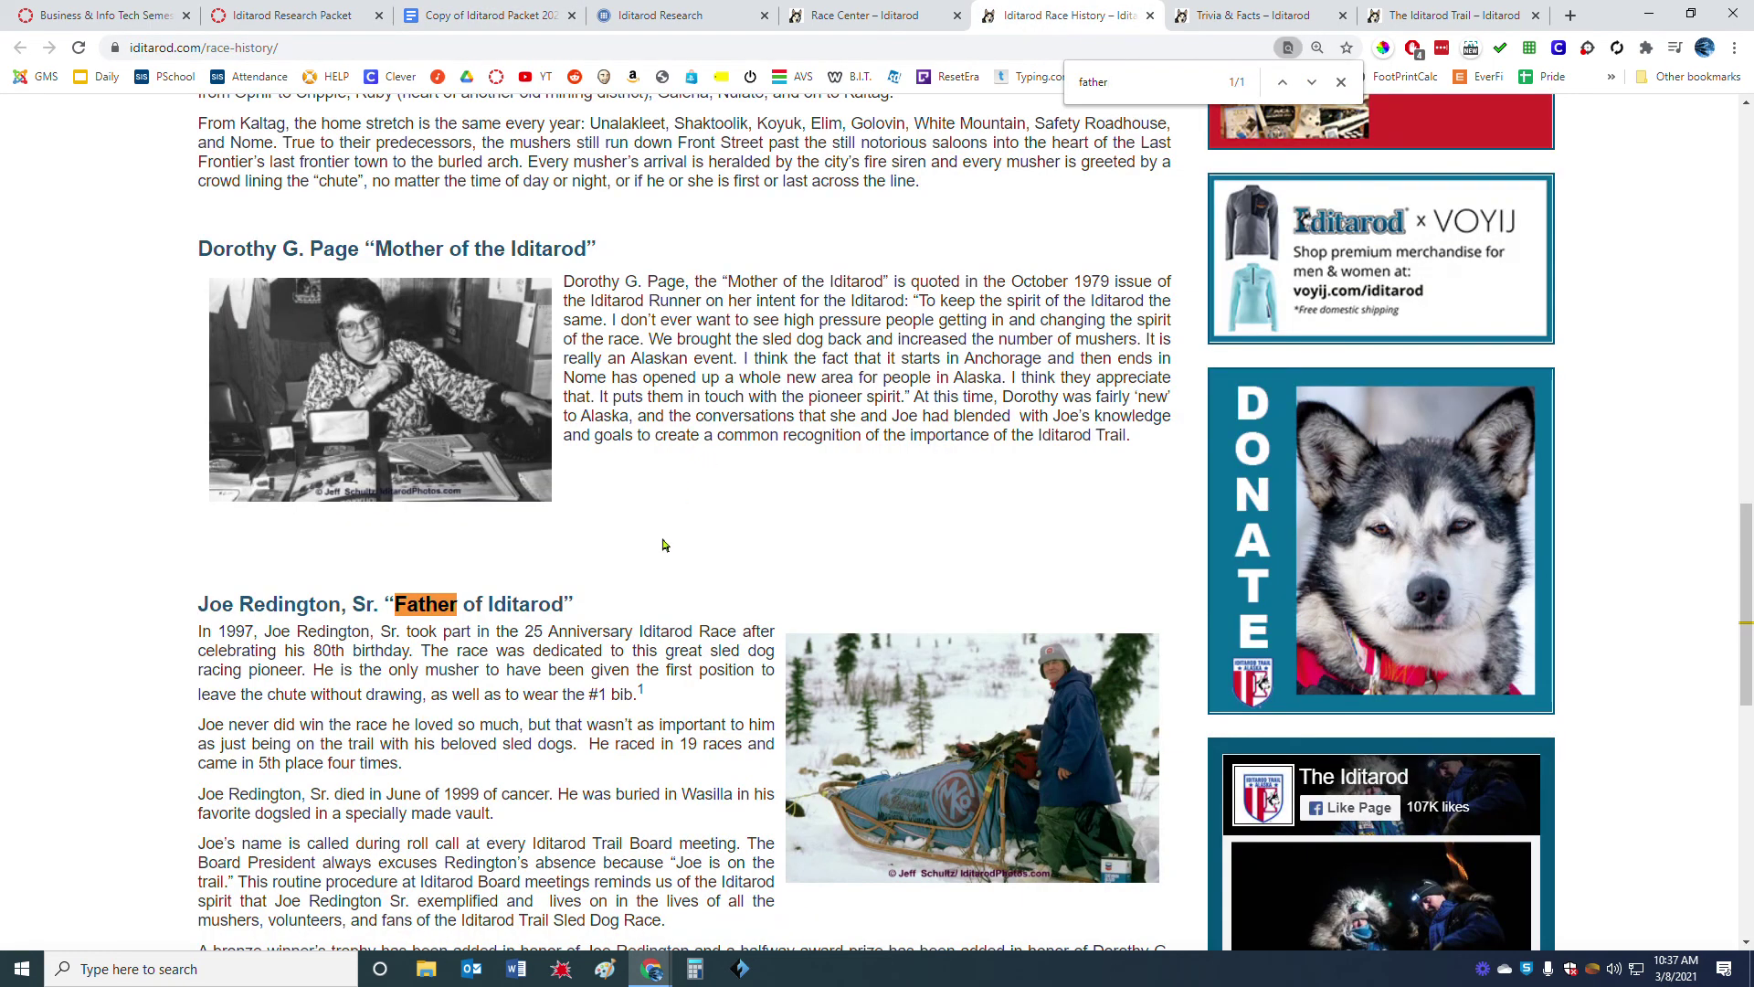
left_click(527, 44)
right_click(528, 44)
left_click(578, 144)
left_click(491, 14)
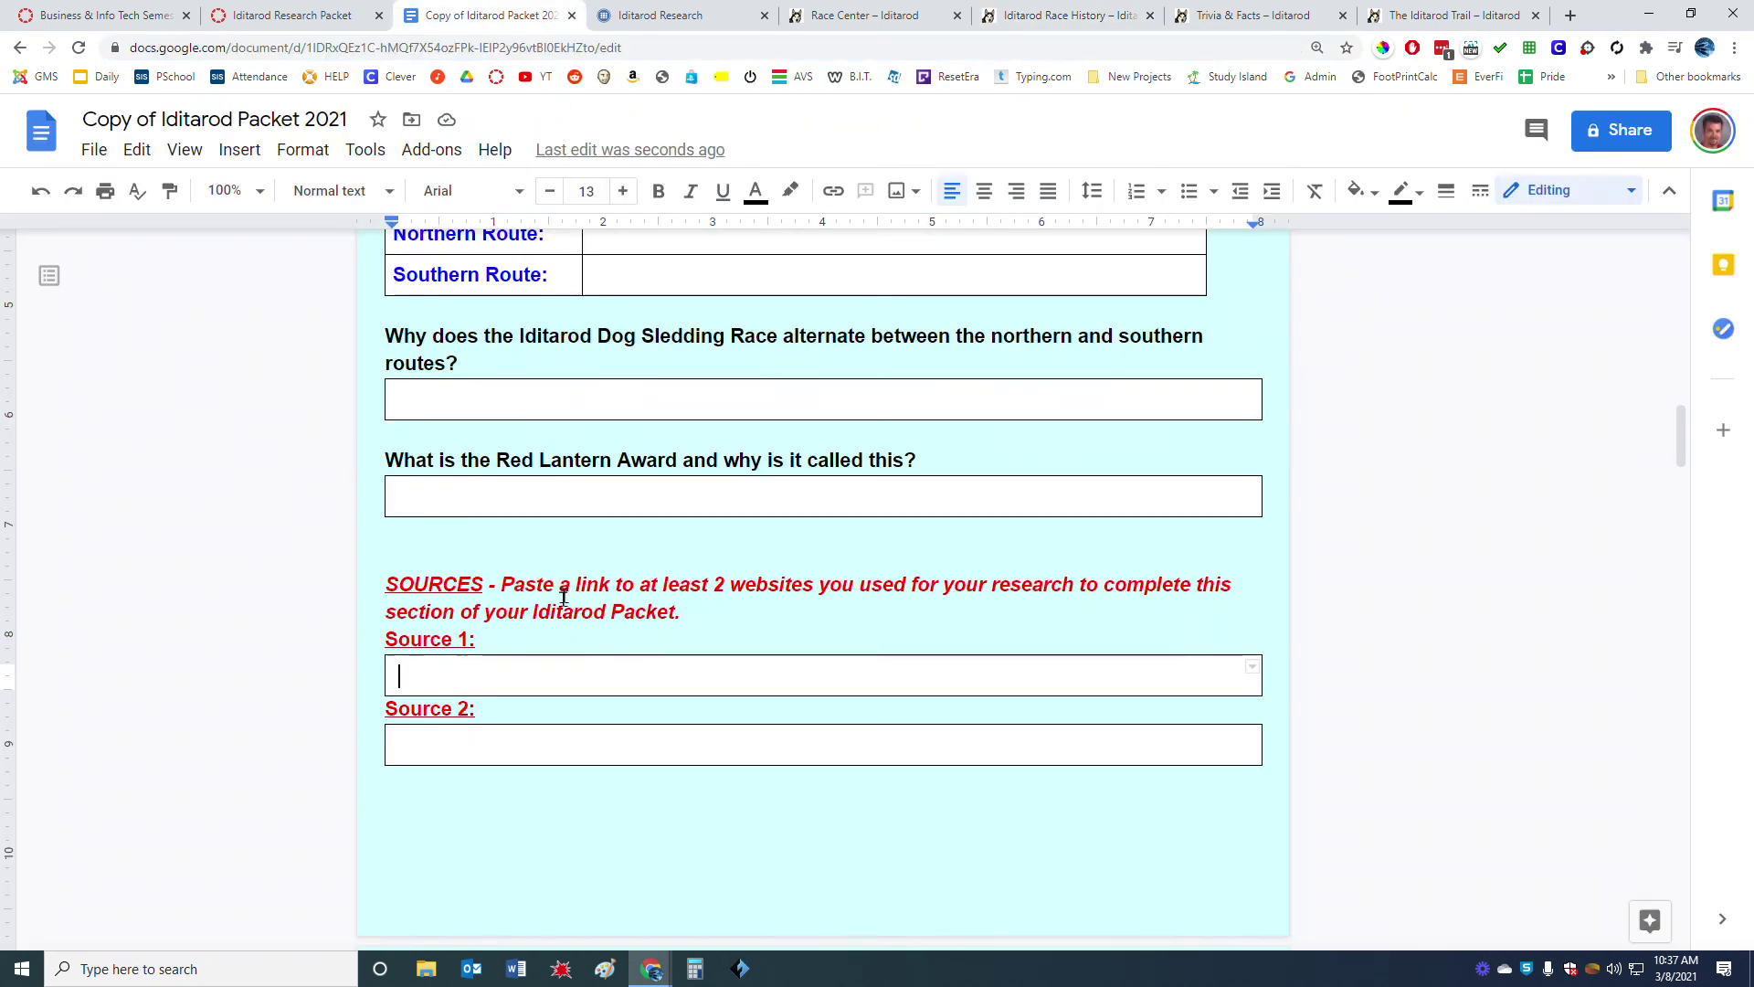
right_click(539, 673)
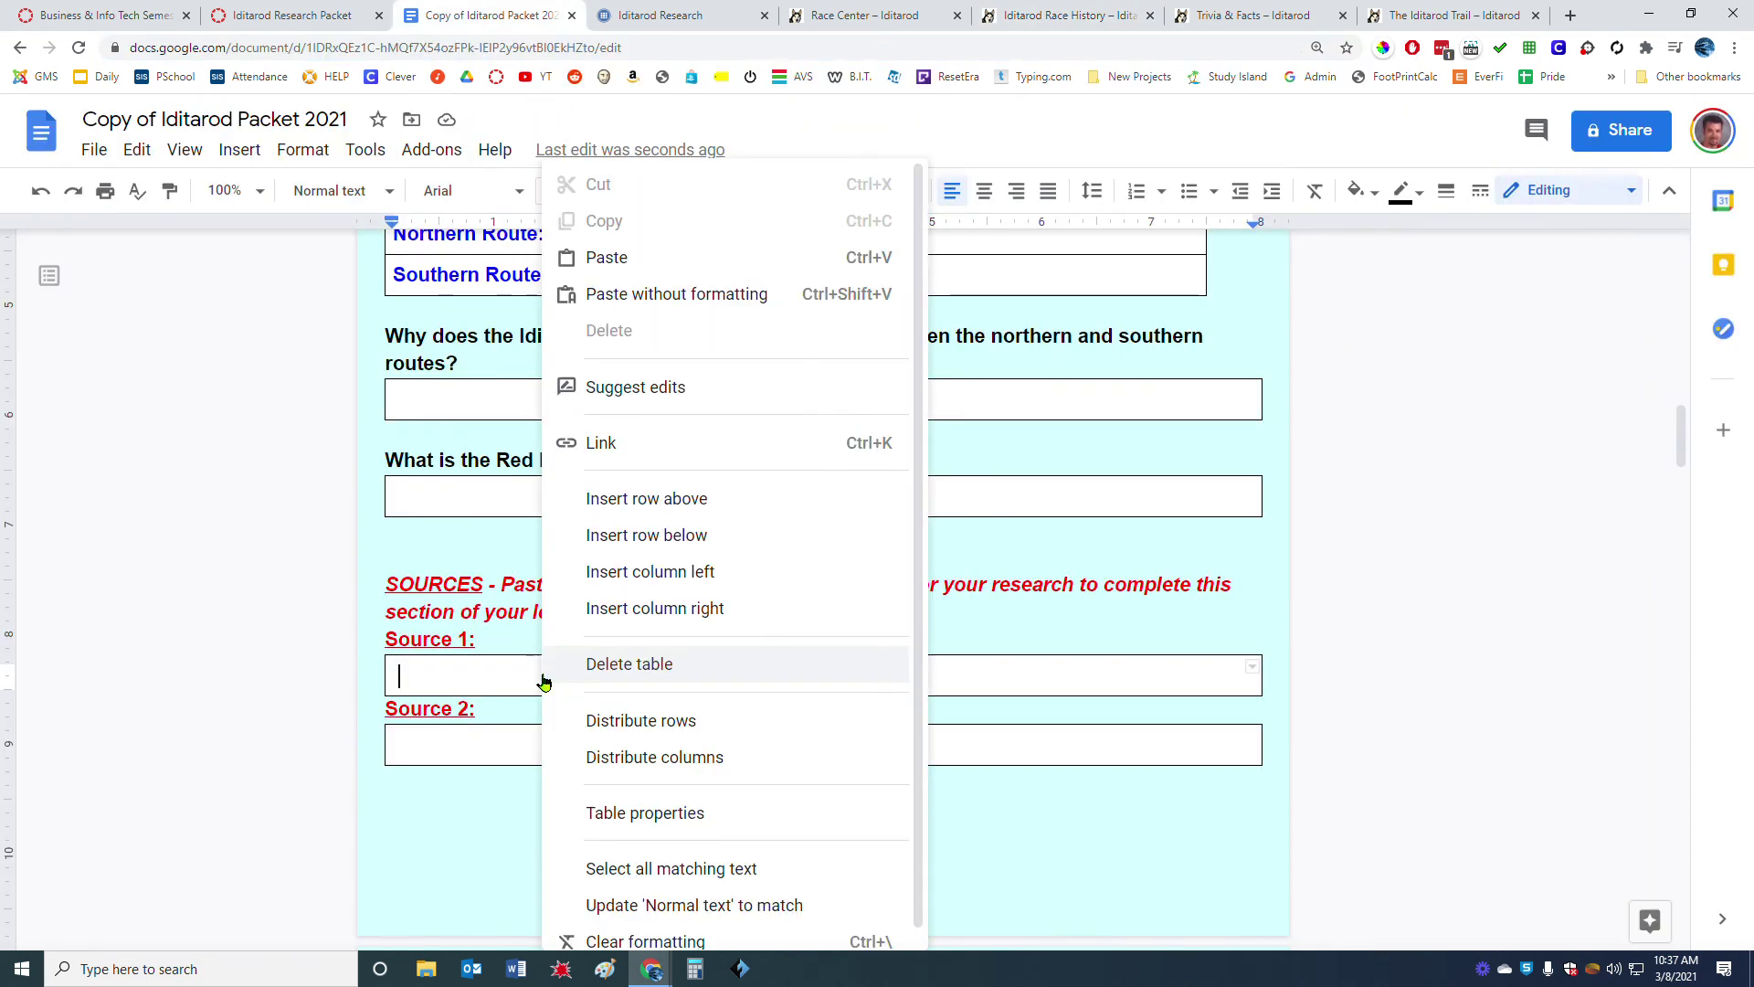
left_click(606, 257)
left_click(560, 745)
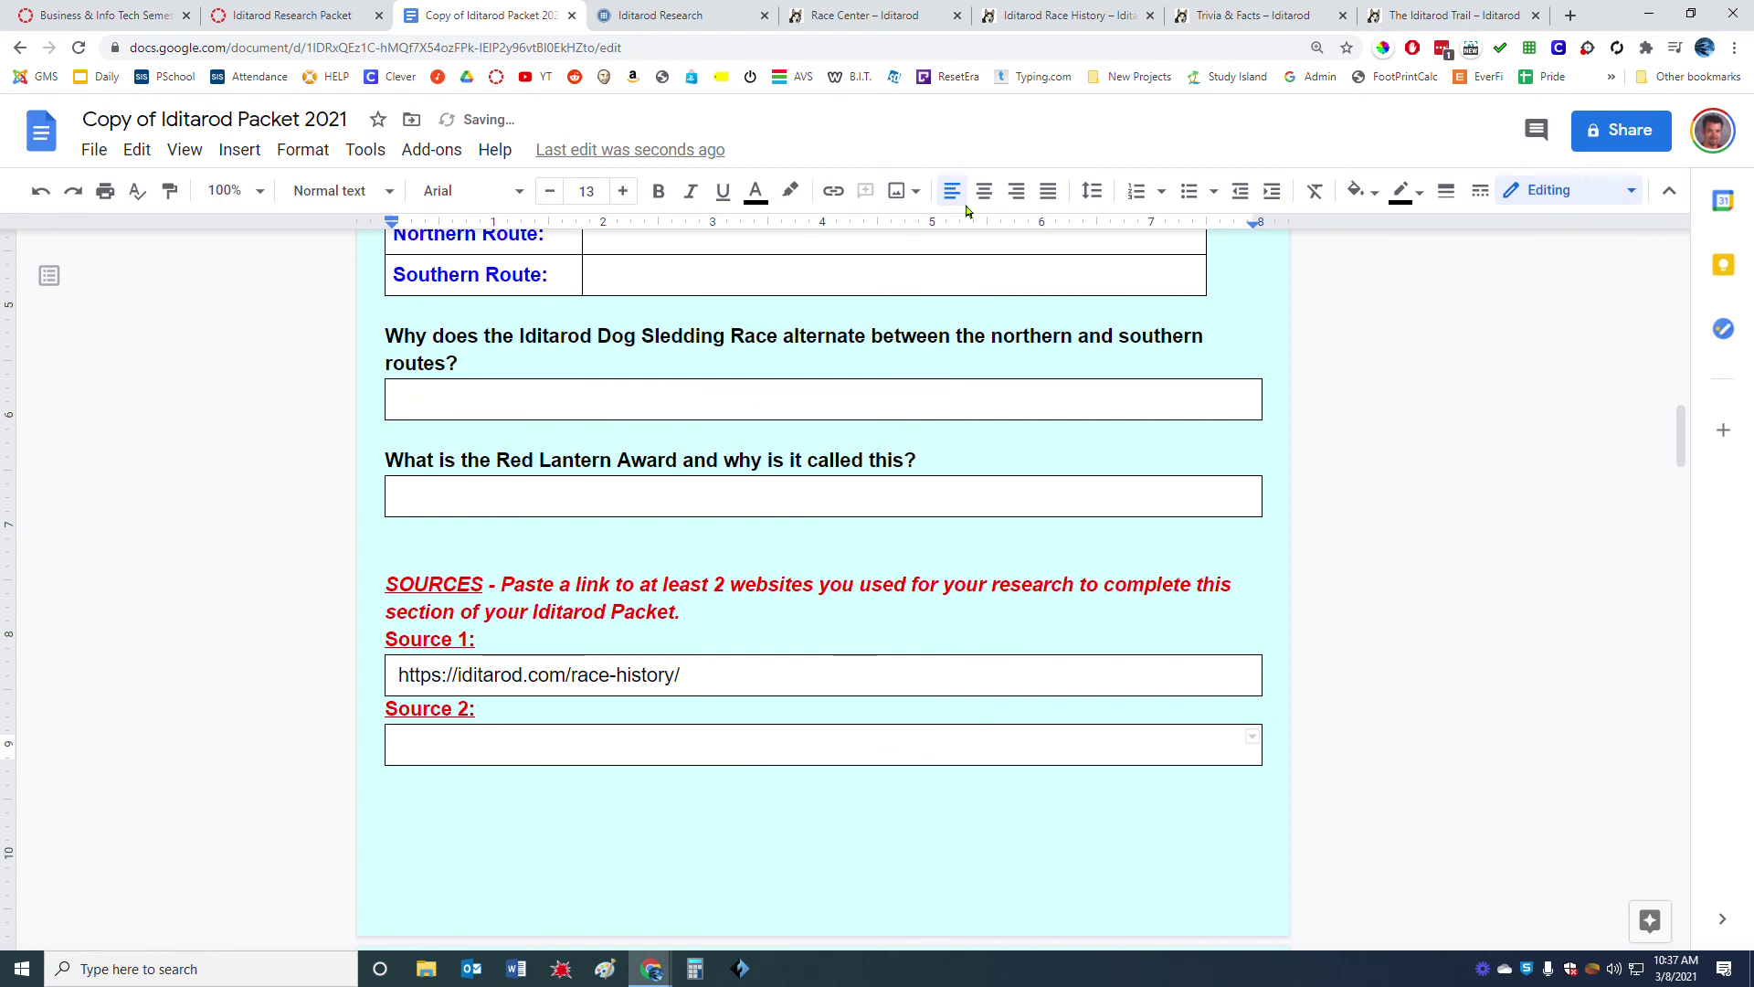
left_click(1243, 15)
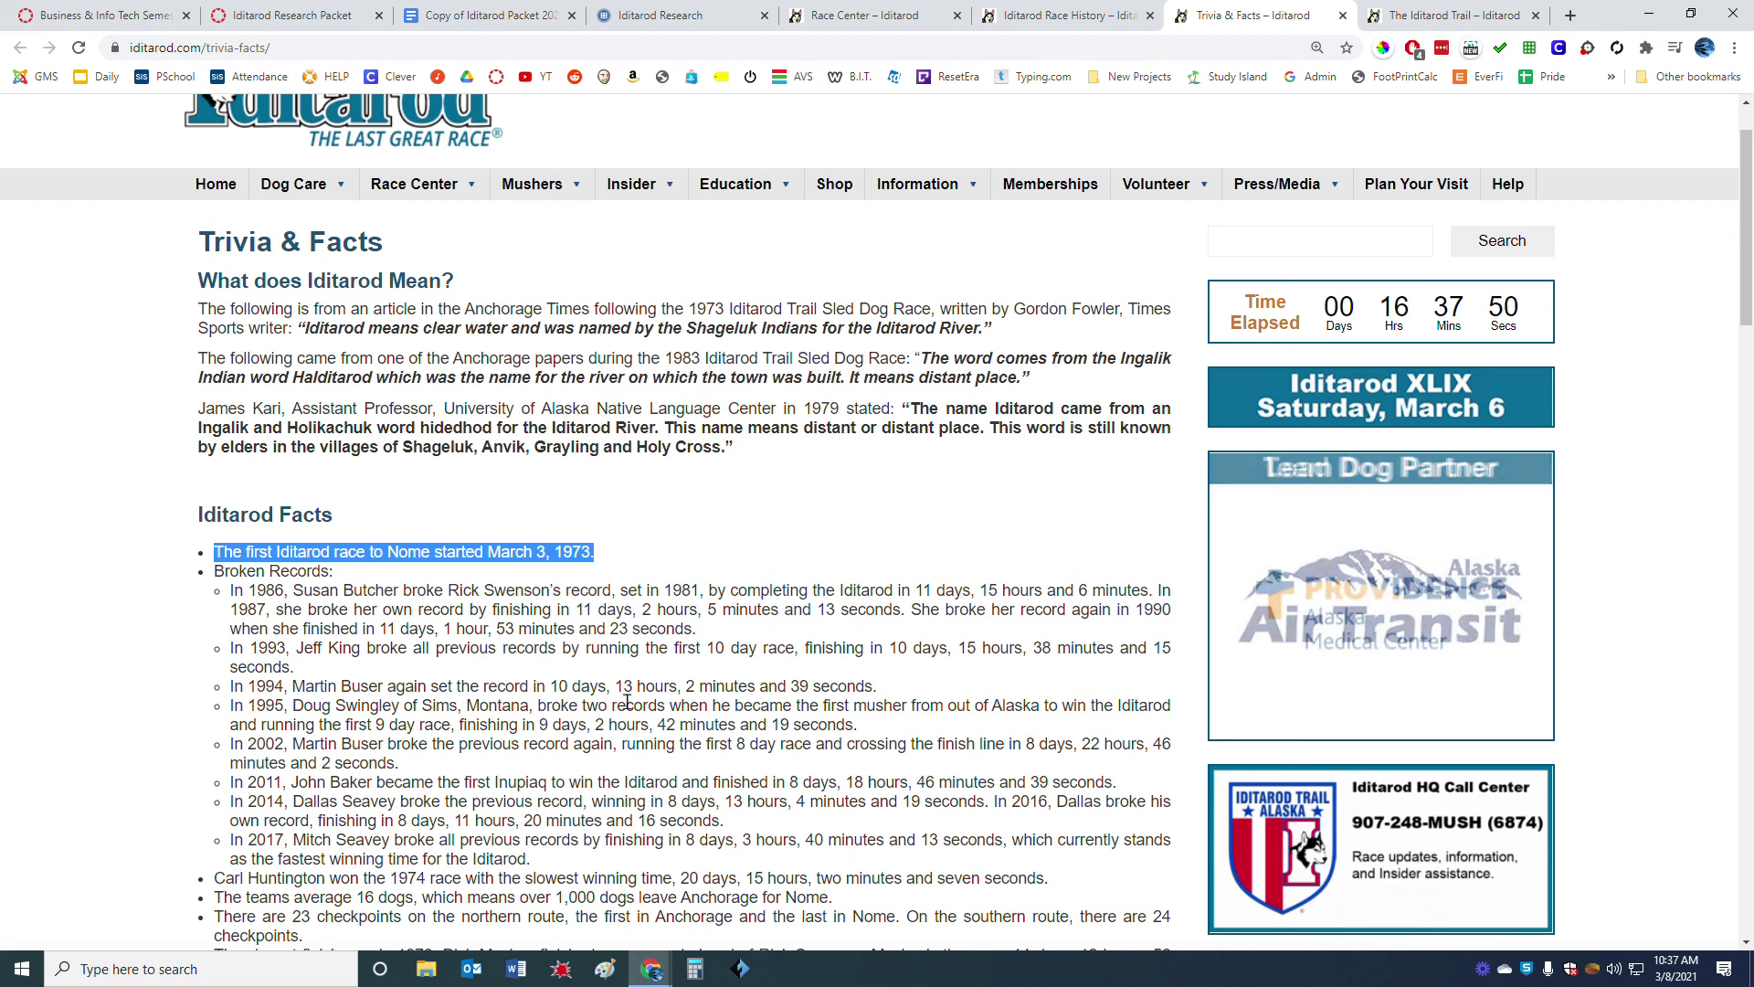
left_click(407, 47)
right_click(408, 47)
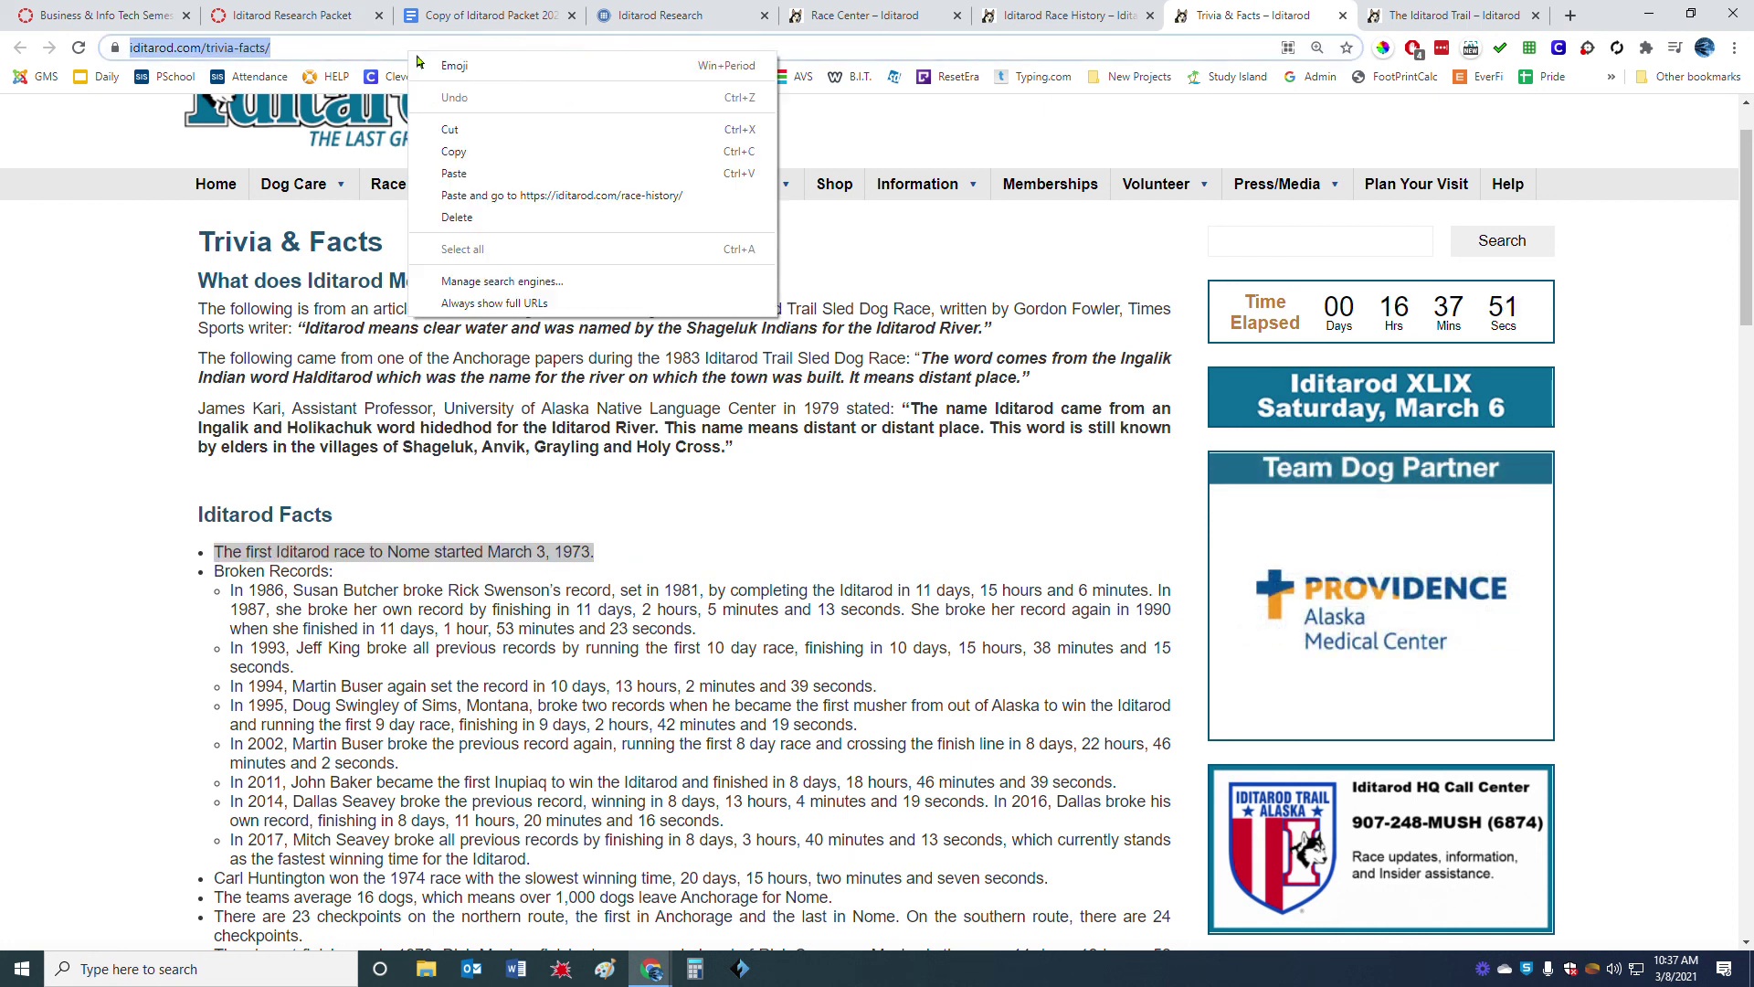
left_click(474, 161)
left_click(501, 18)
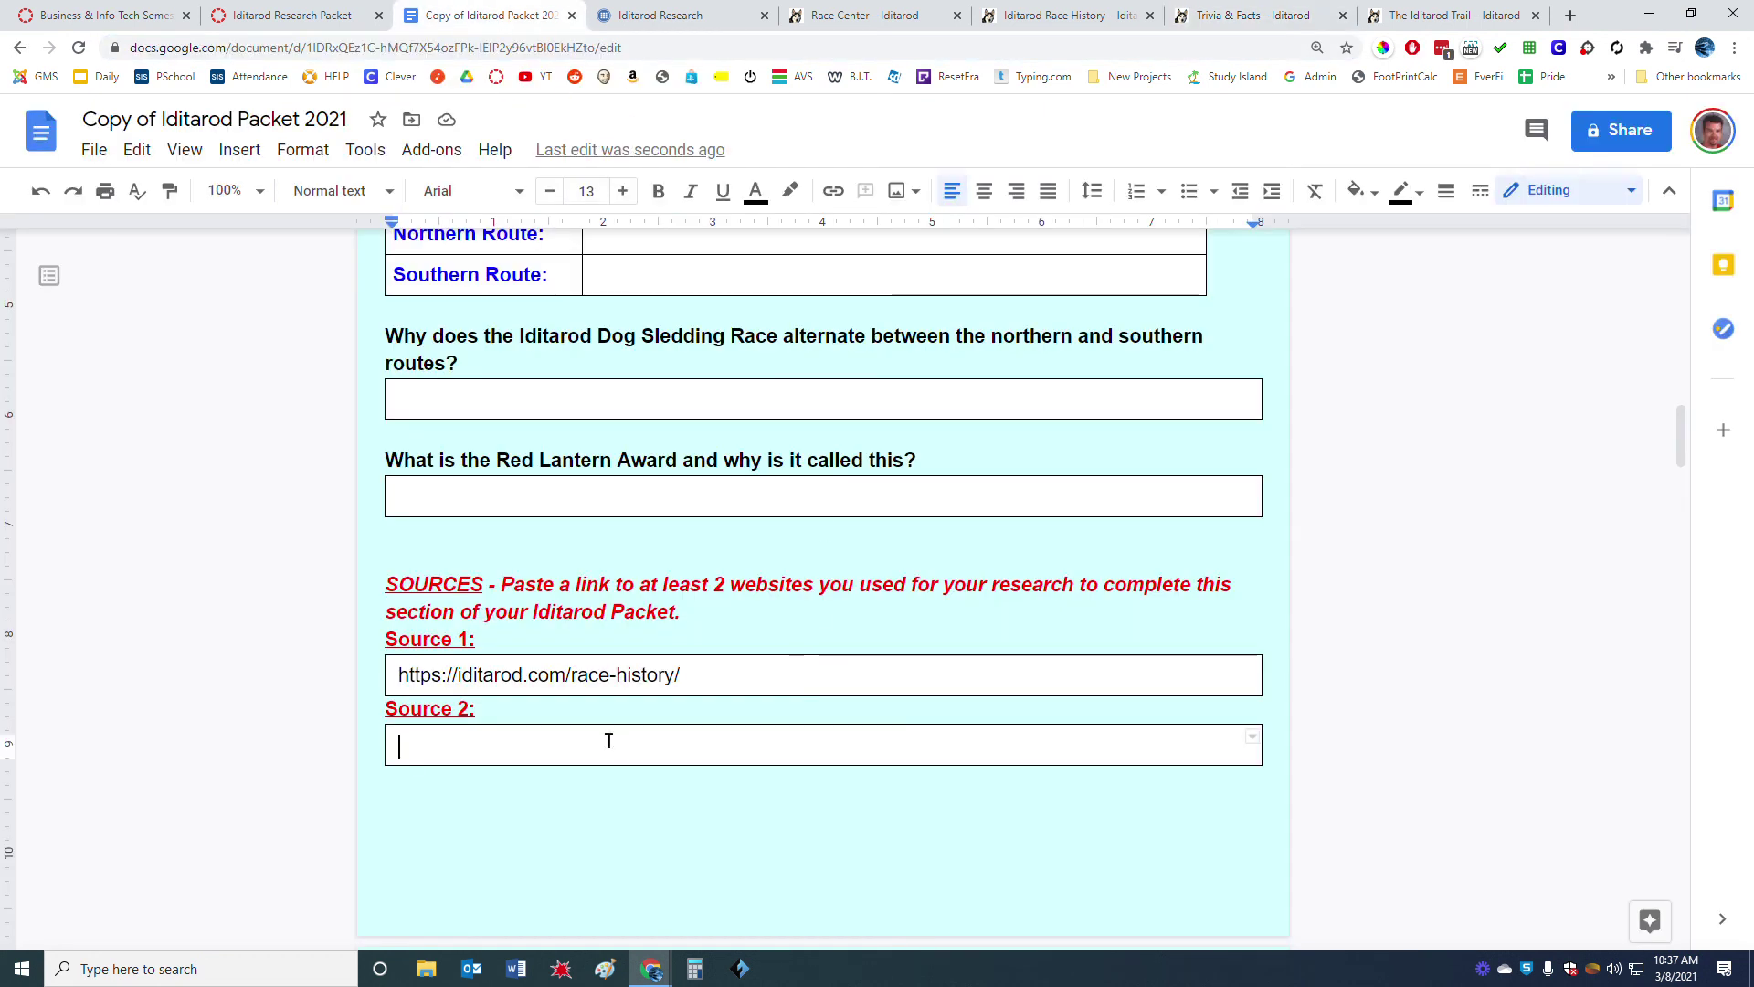
right_click(609, 740)
left_click(653, 256)
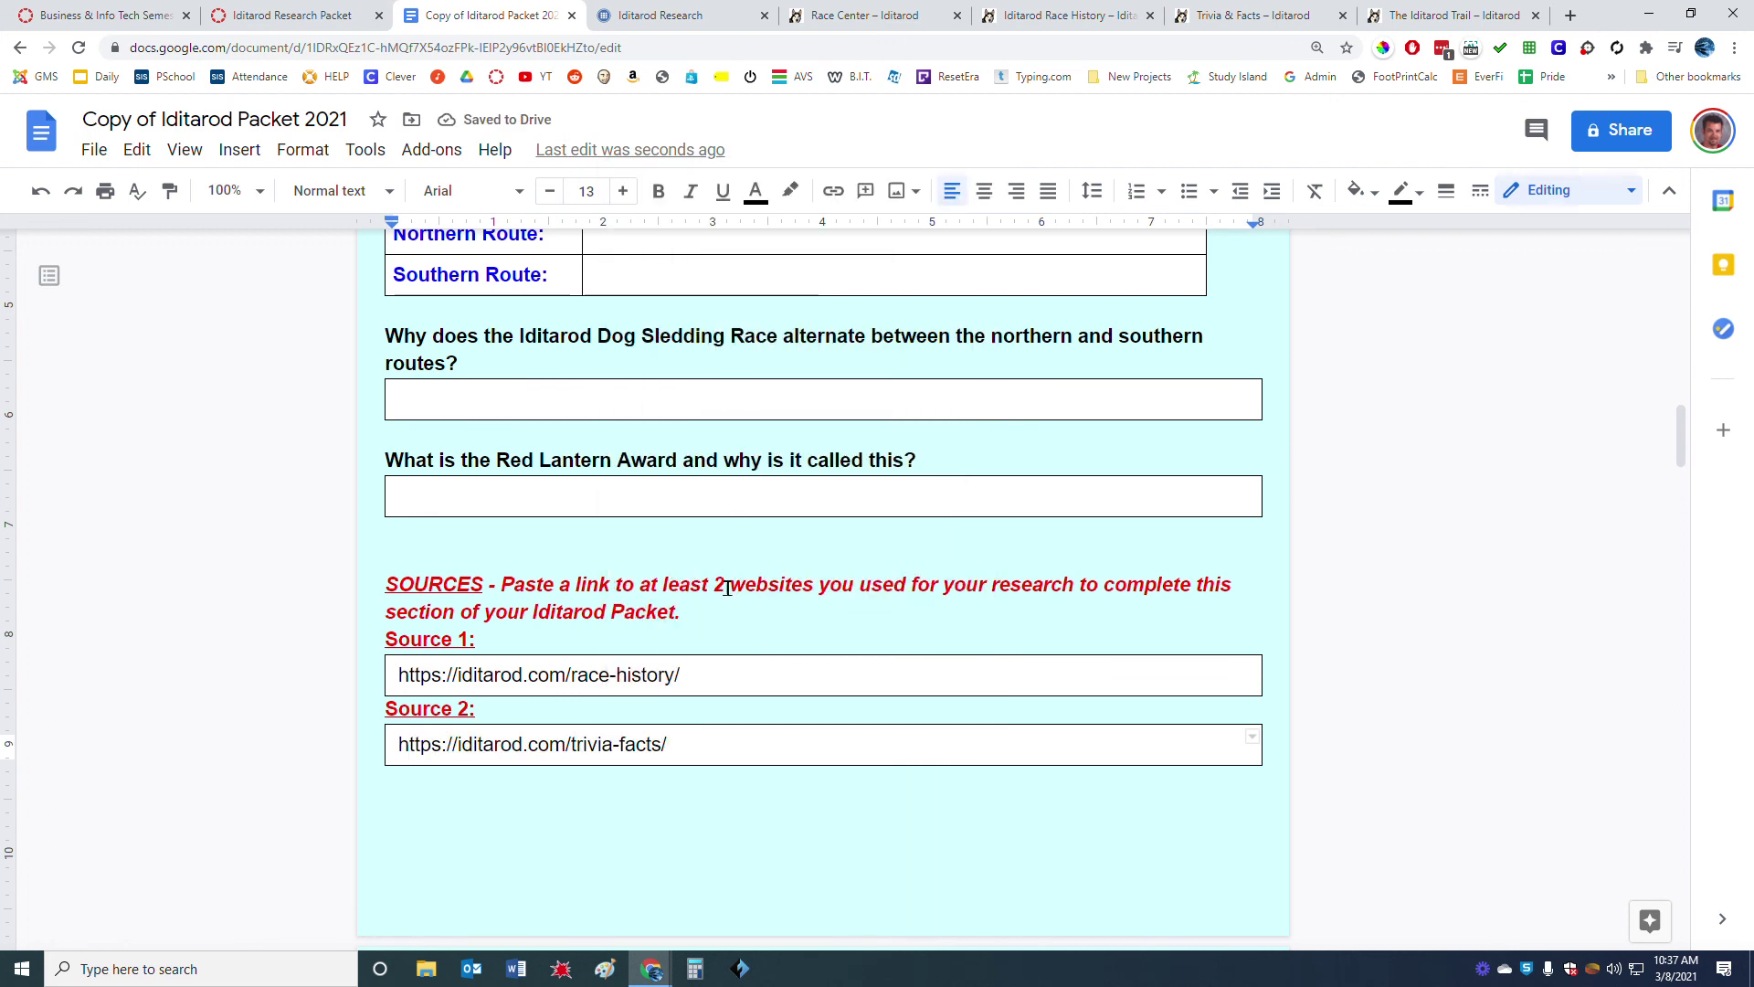
Look back over the current section's questions and review the instructions and first questions of The Iditarod Mushers section.
scroll(727, 589, "up", 12)
scroll(727, 589, "down", 1)
scroll(728, 589, "down", 14)
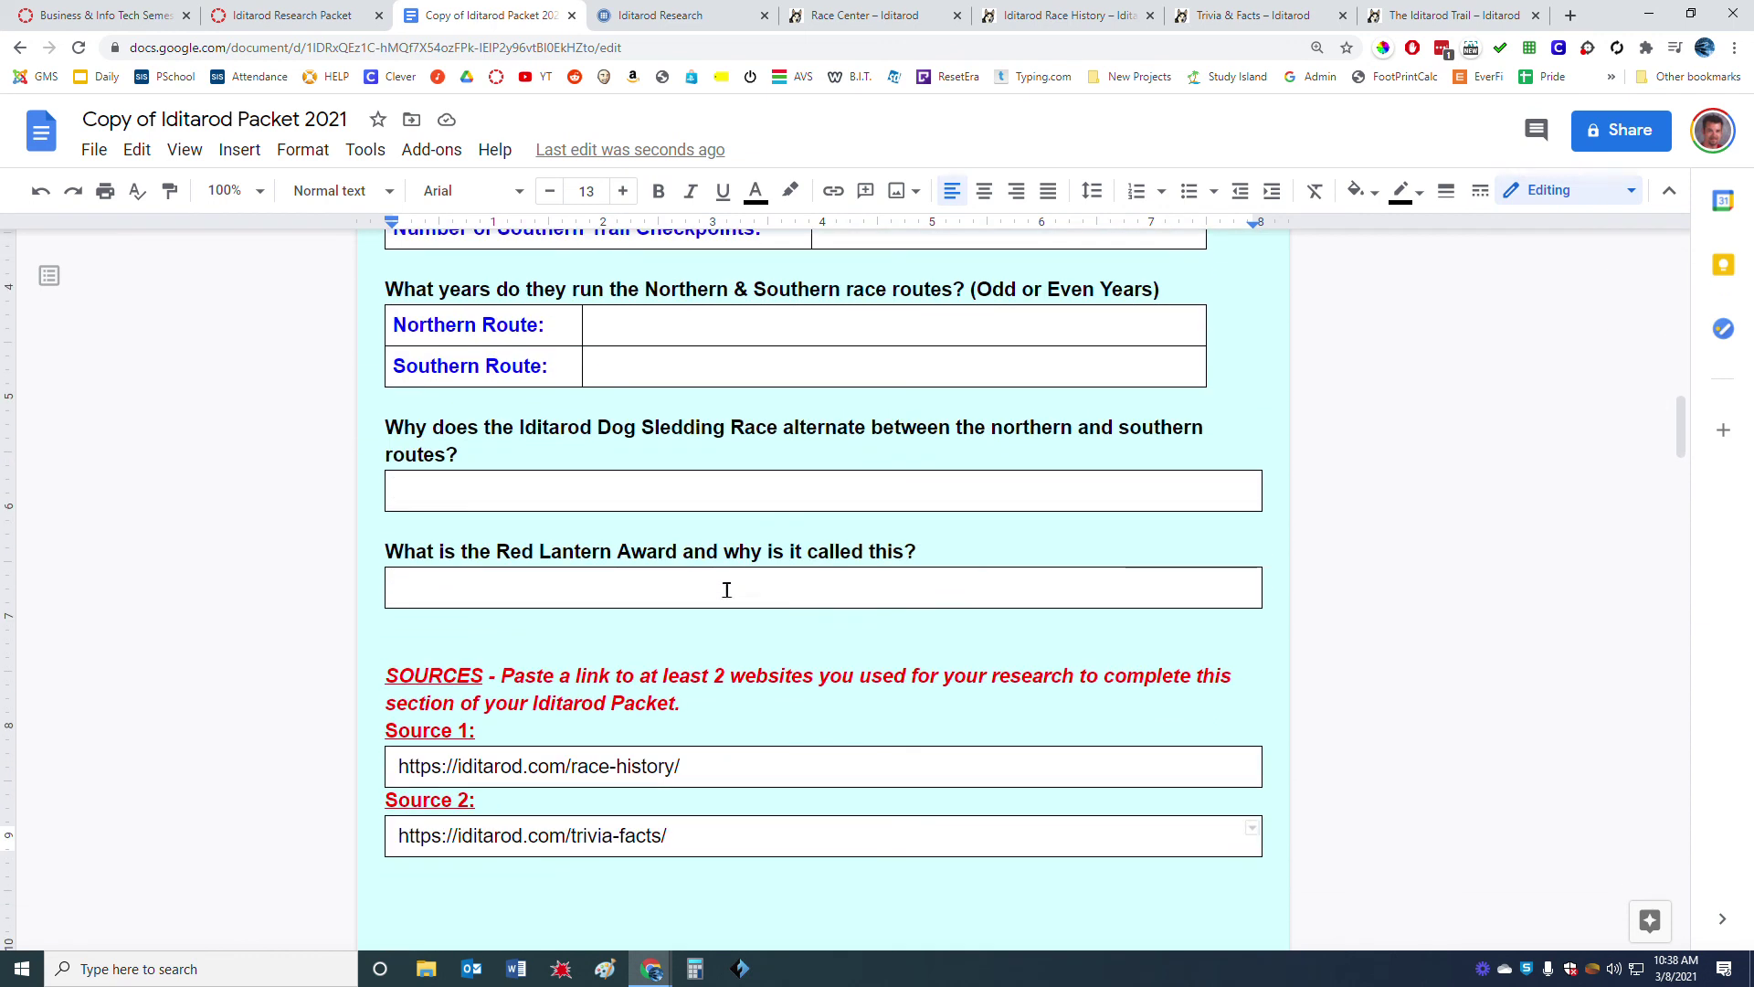
scroll(727, 589, "down", 4)
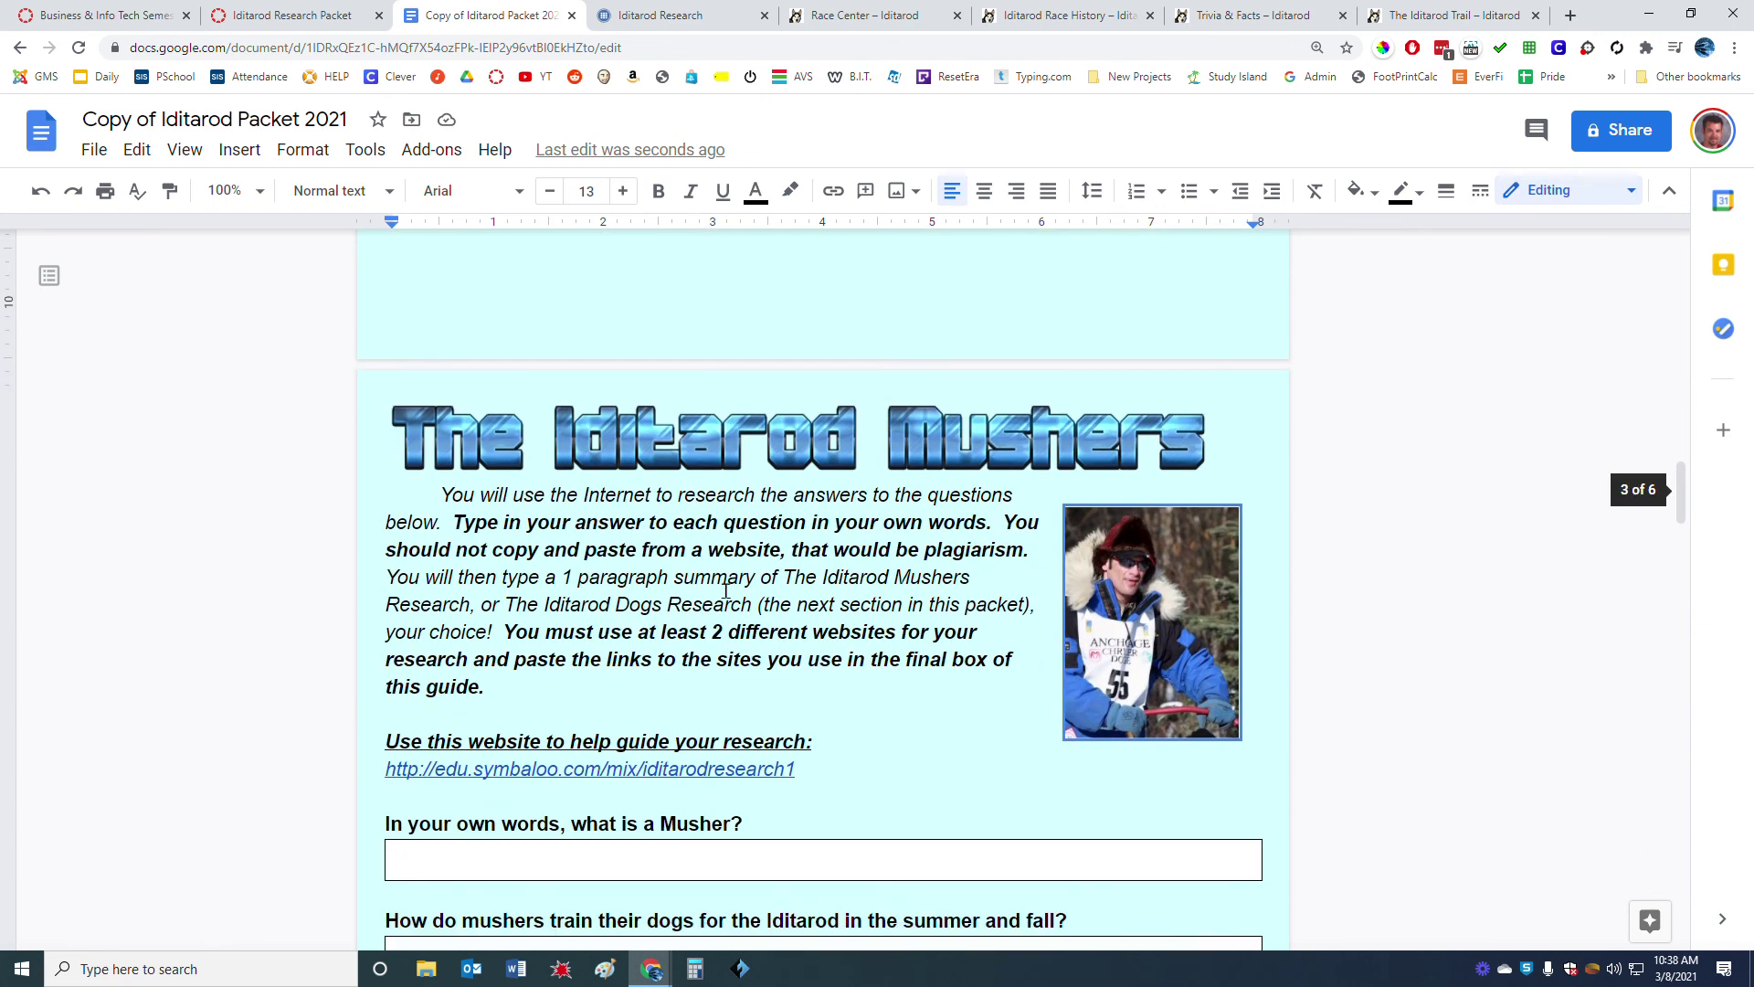
scroll(728, 591, "down", 1)
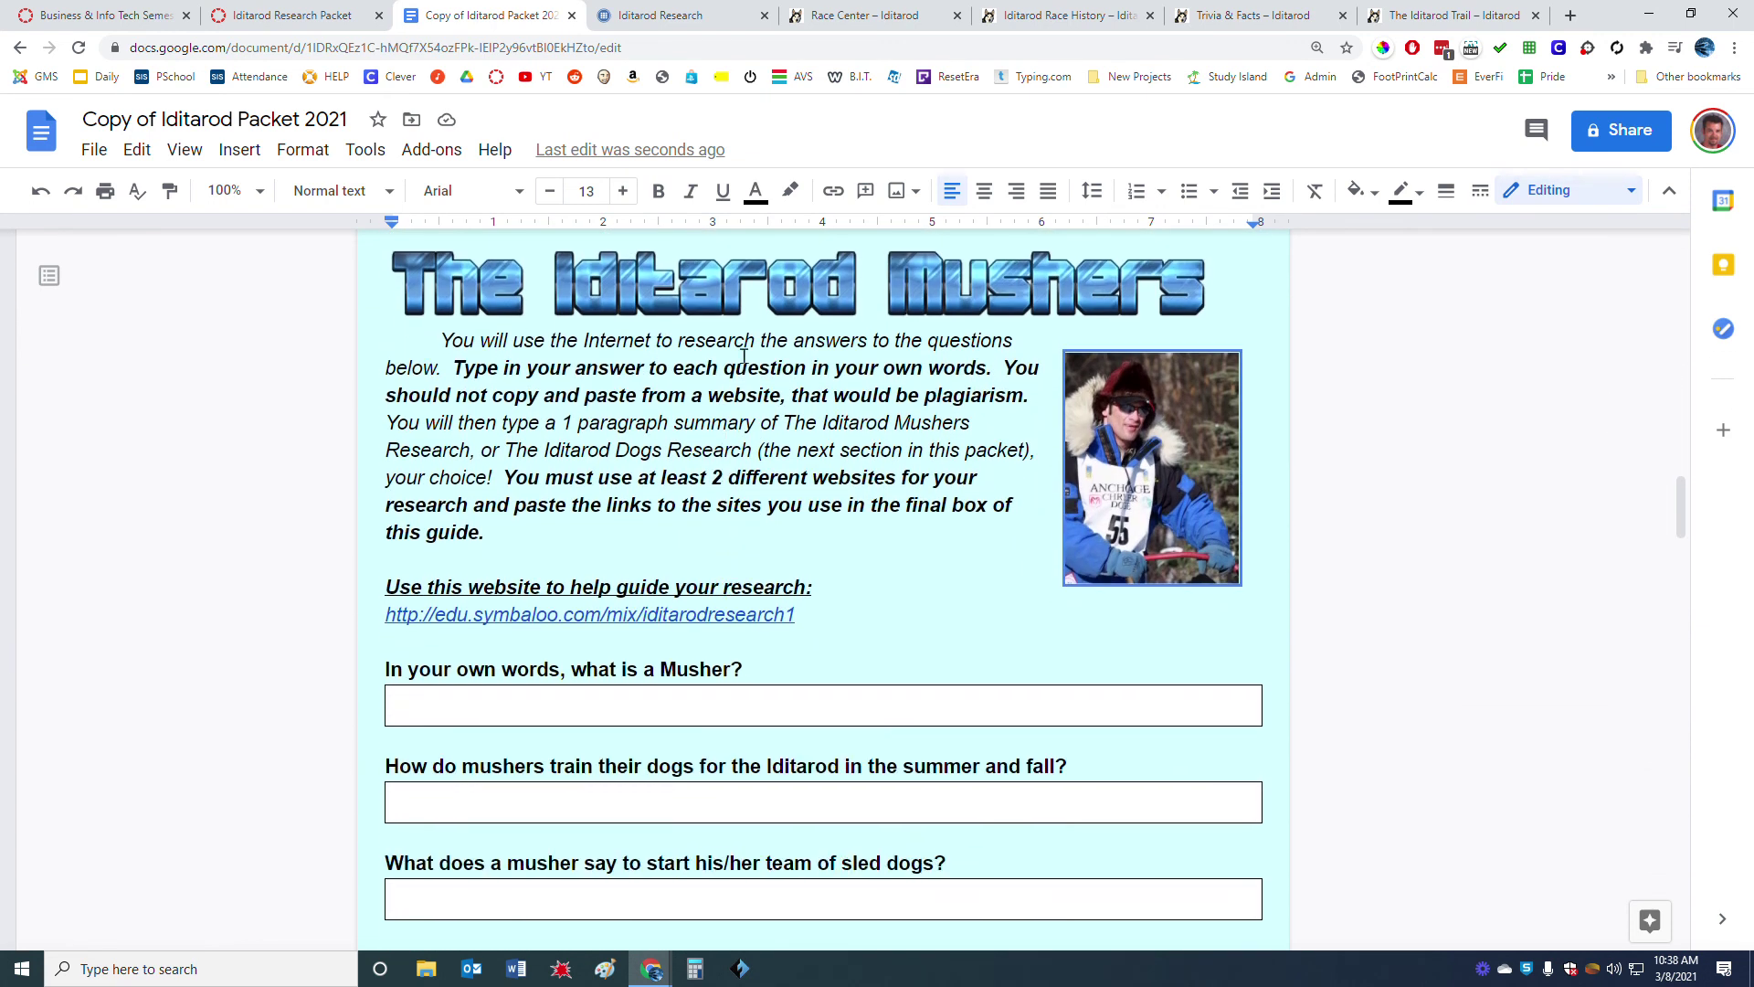